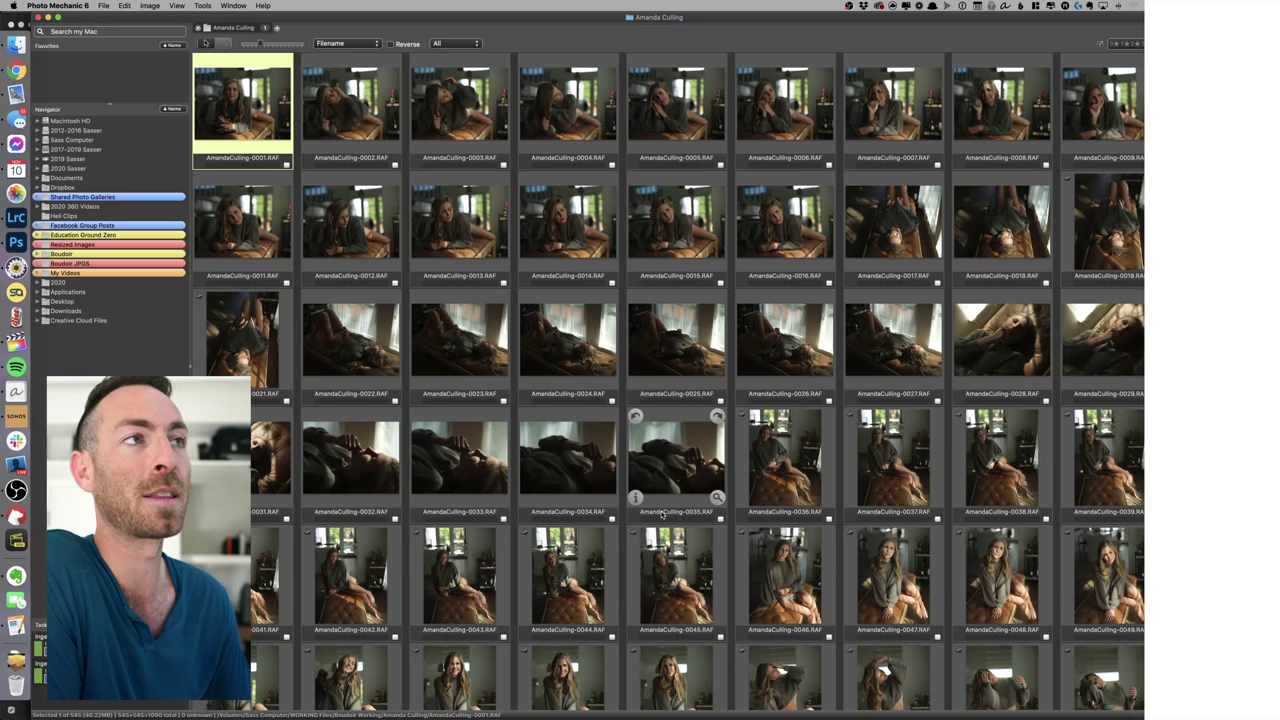
double_click(228, 141)
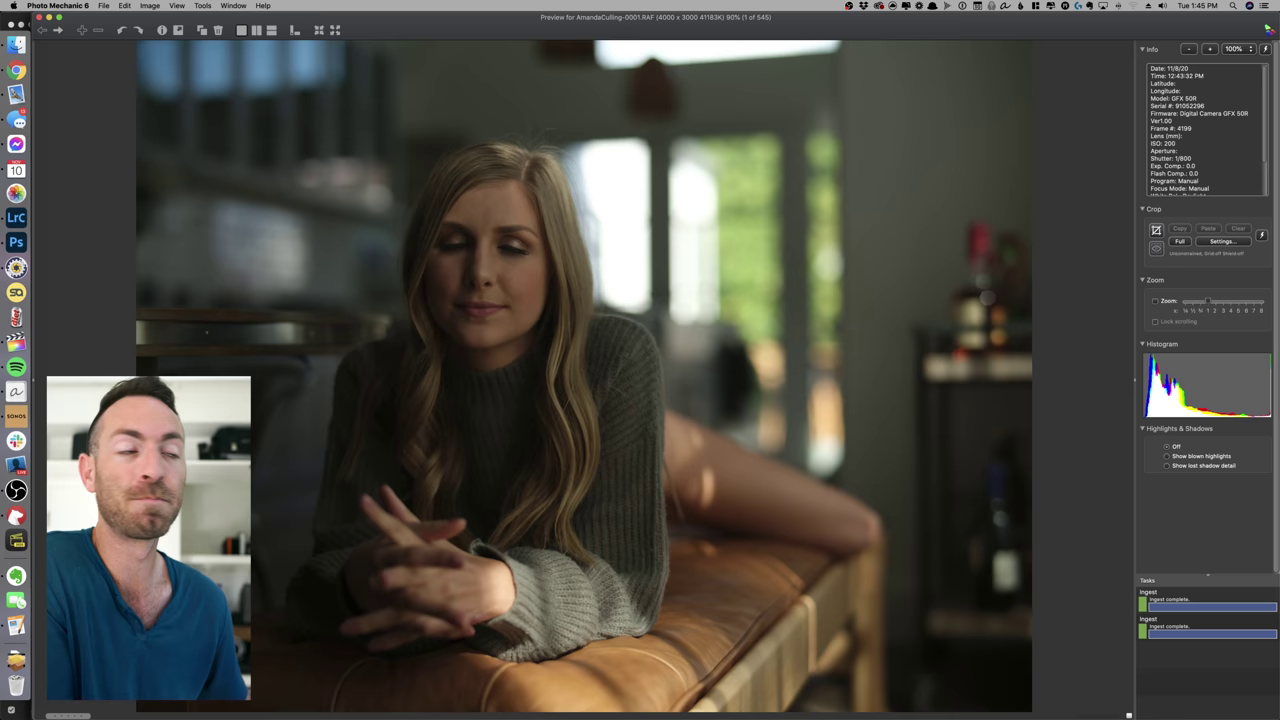
Step through previews 0002 to AmandaCulling-0010, glancing ahead once from frame 0007.
key("Right")
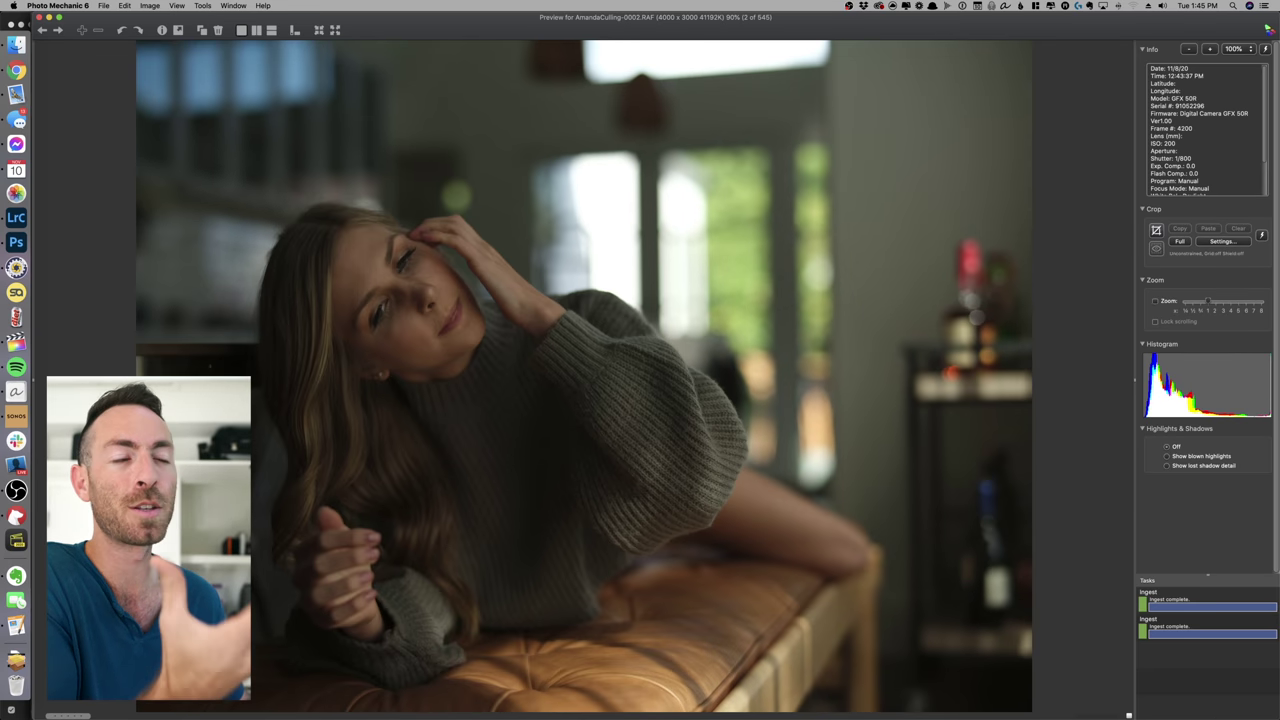
key("Right")
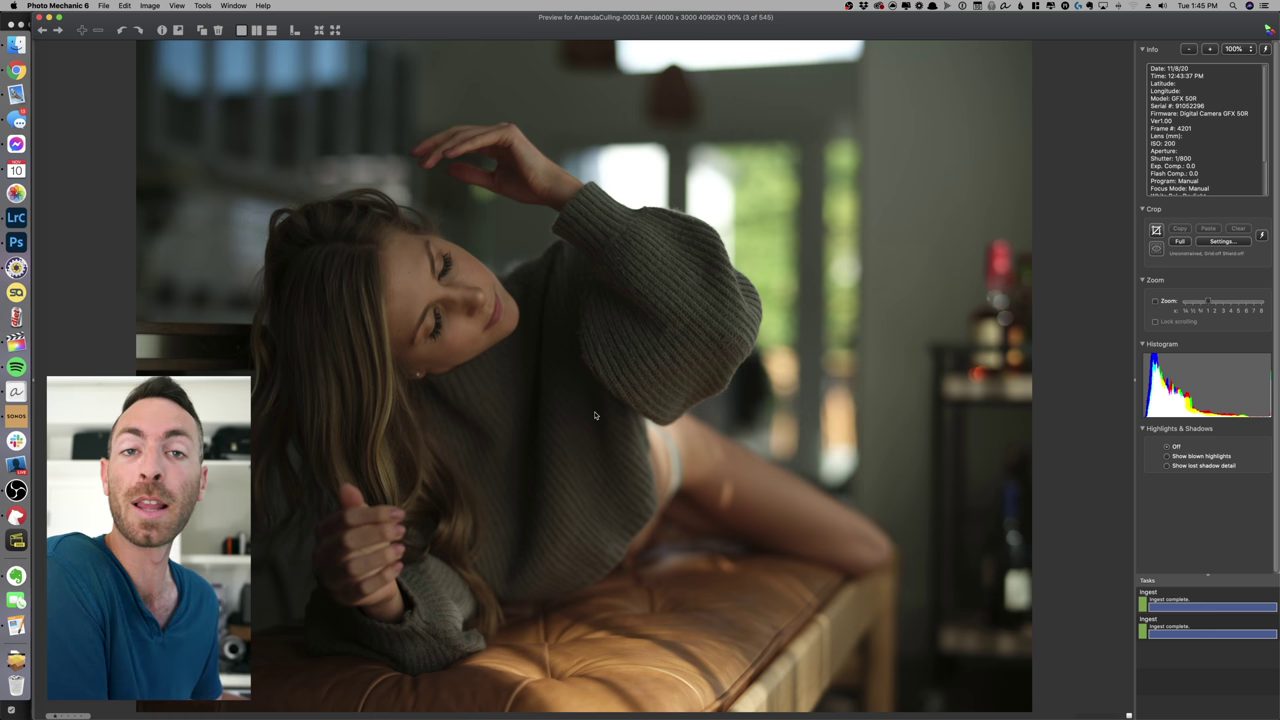
key("Right")
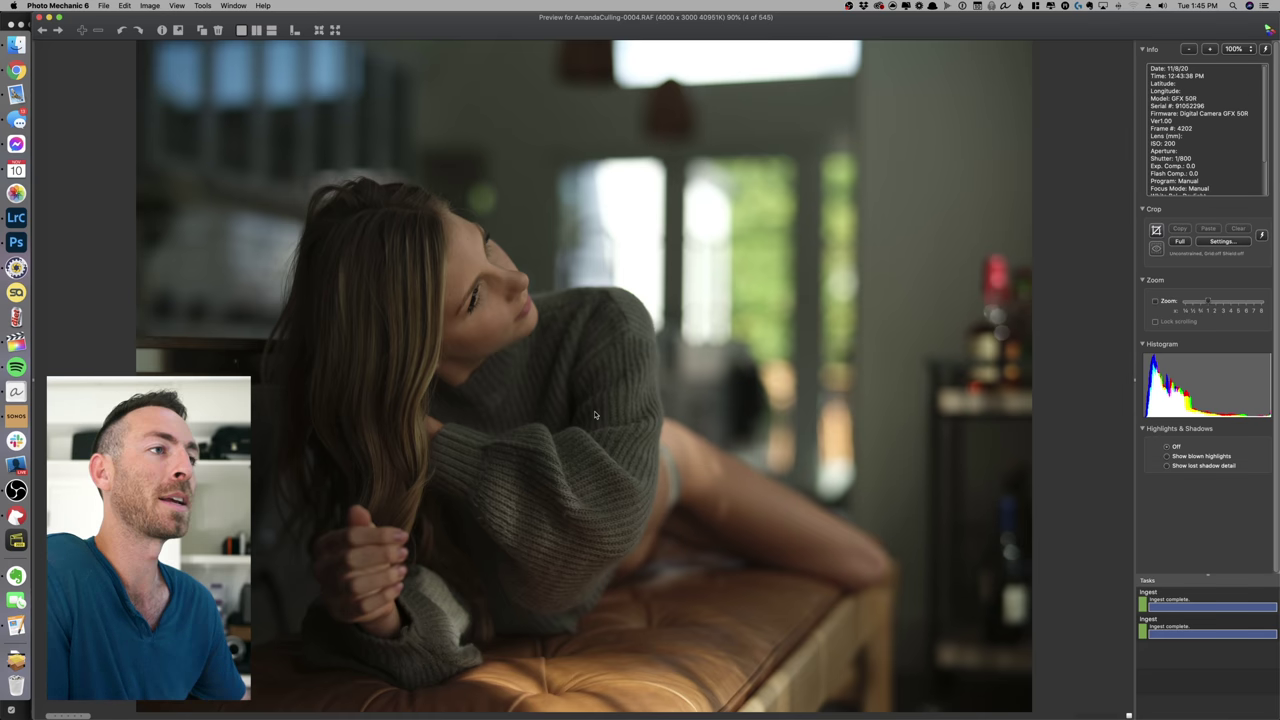
key("Right")
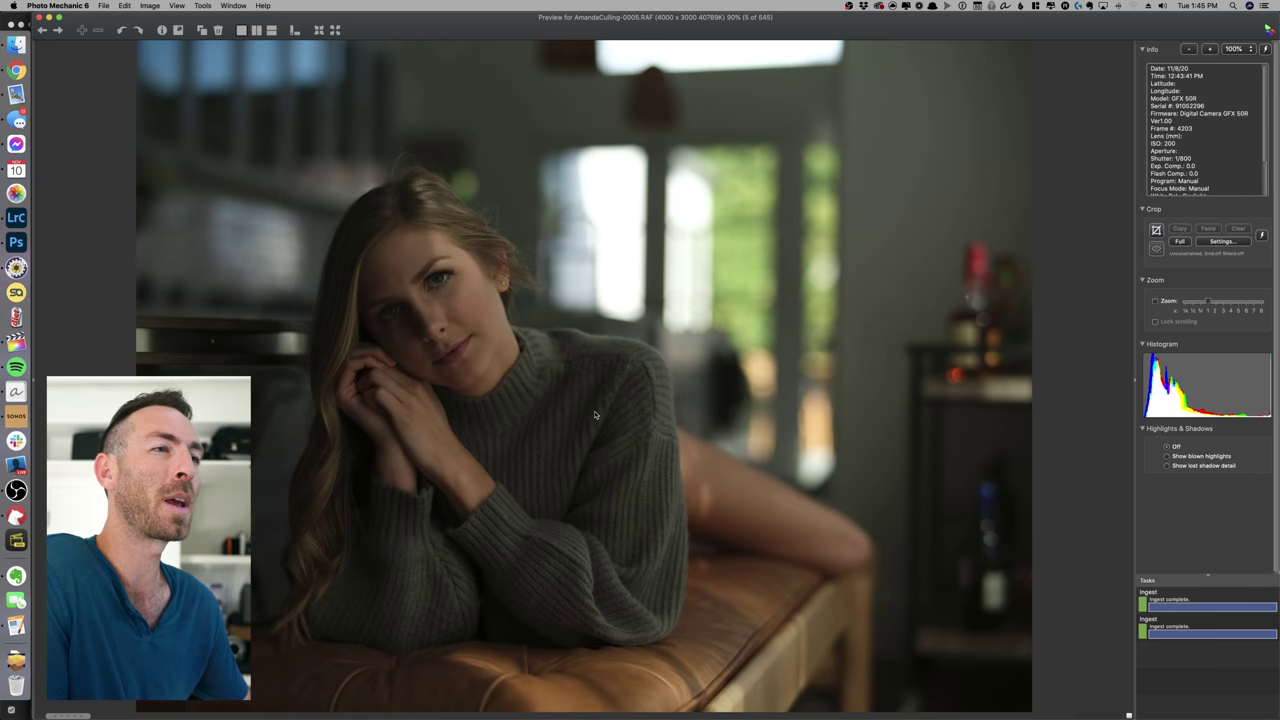
key("Right")
key("Right")
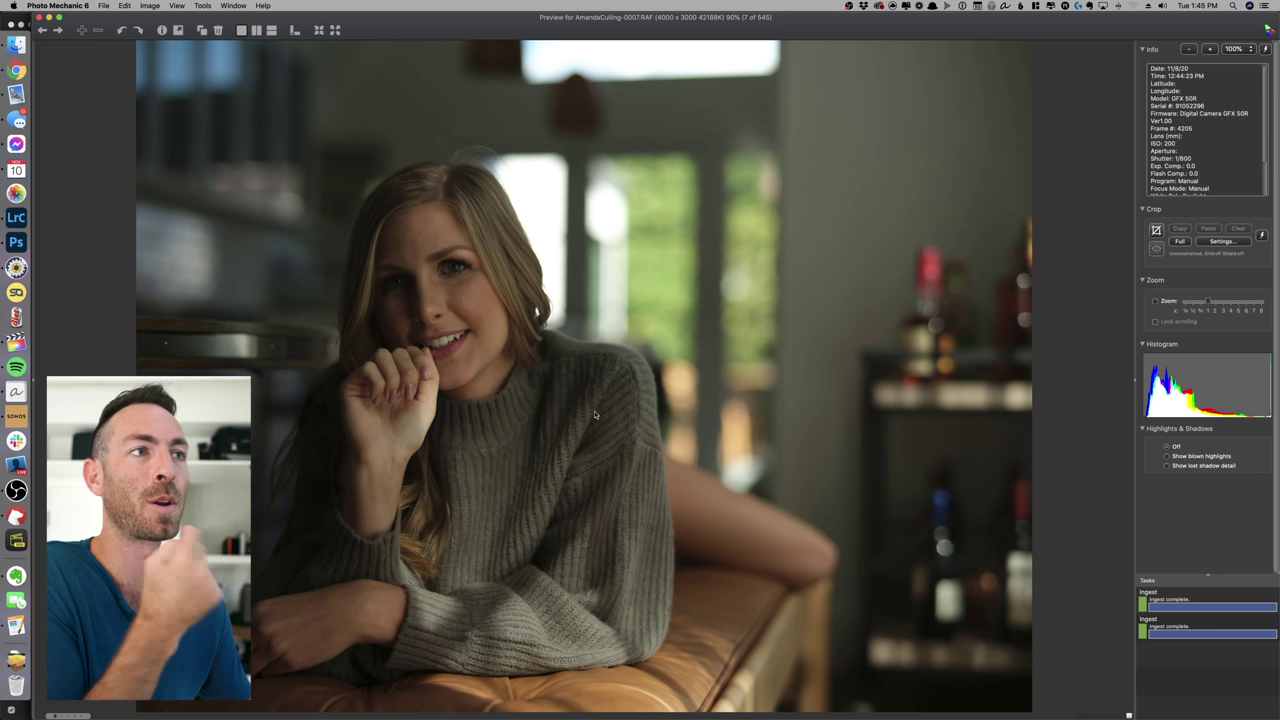
key("Right")
key("Left")
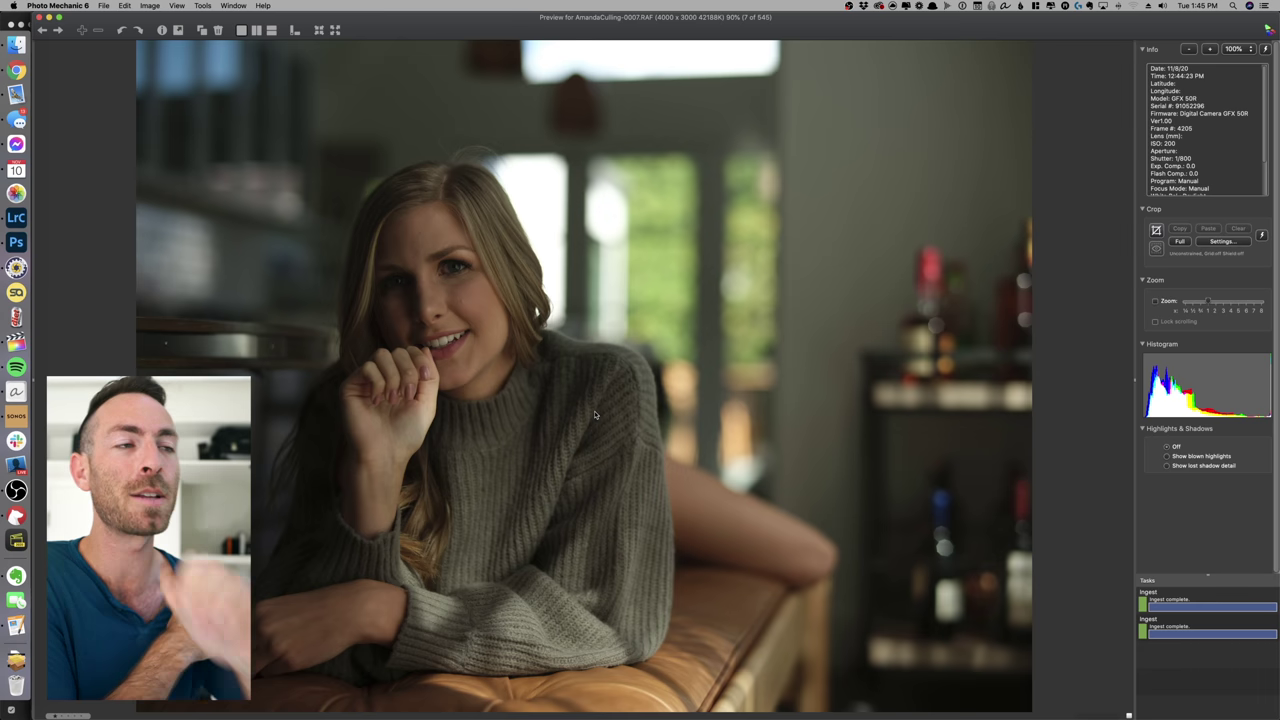
key("Right")
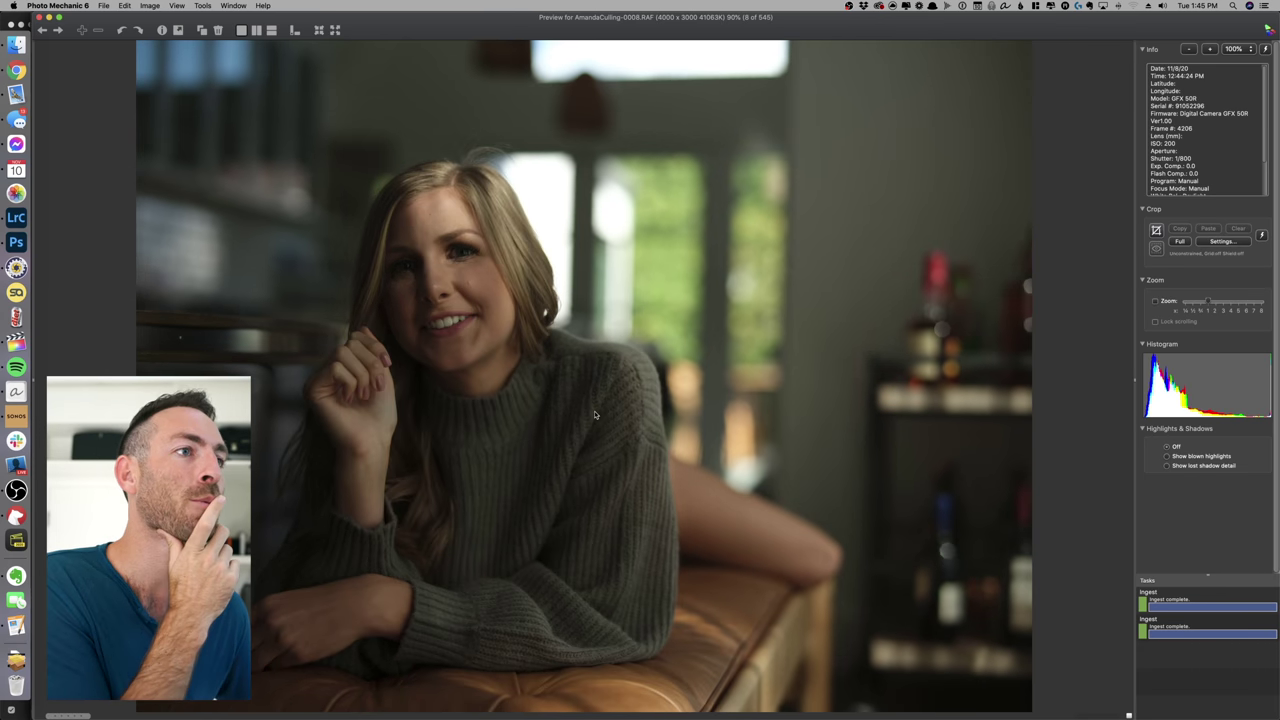
key("Right")
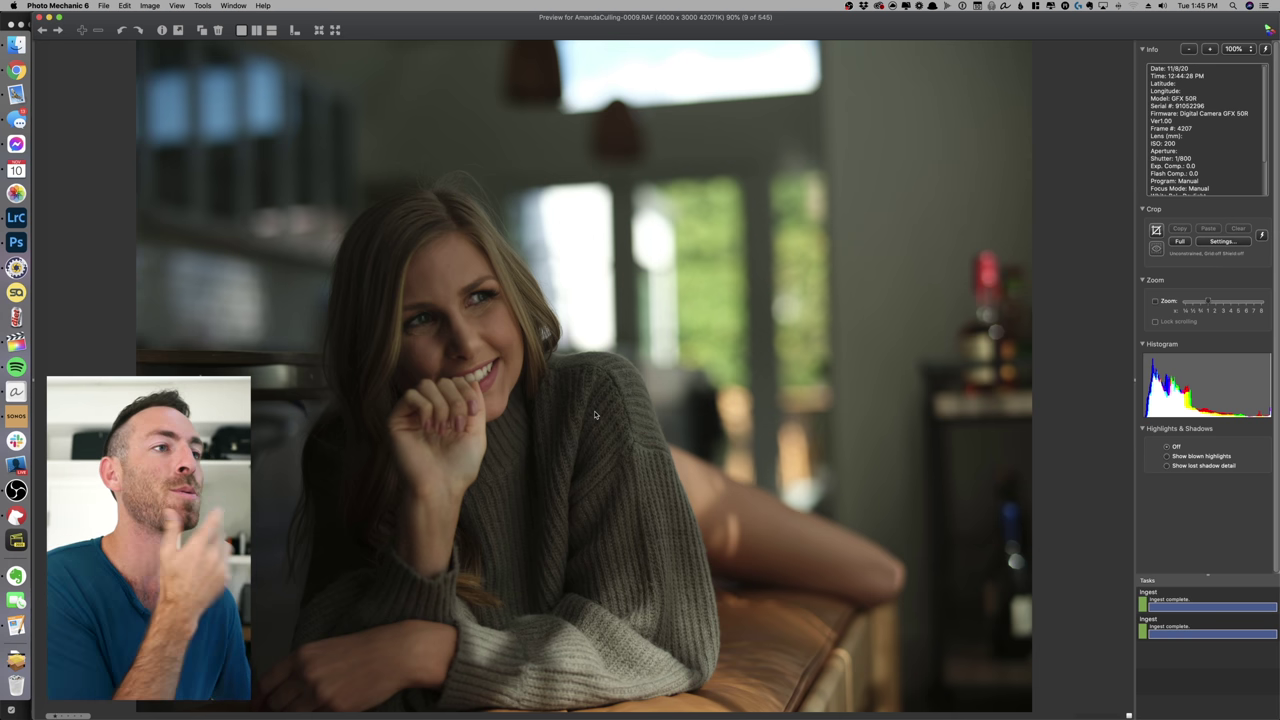
key("Right")
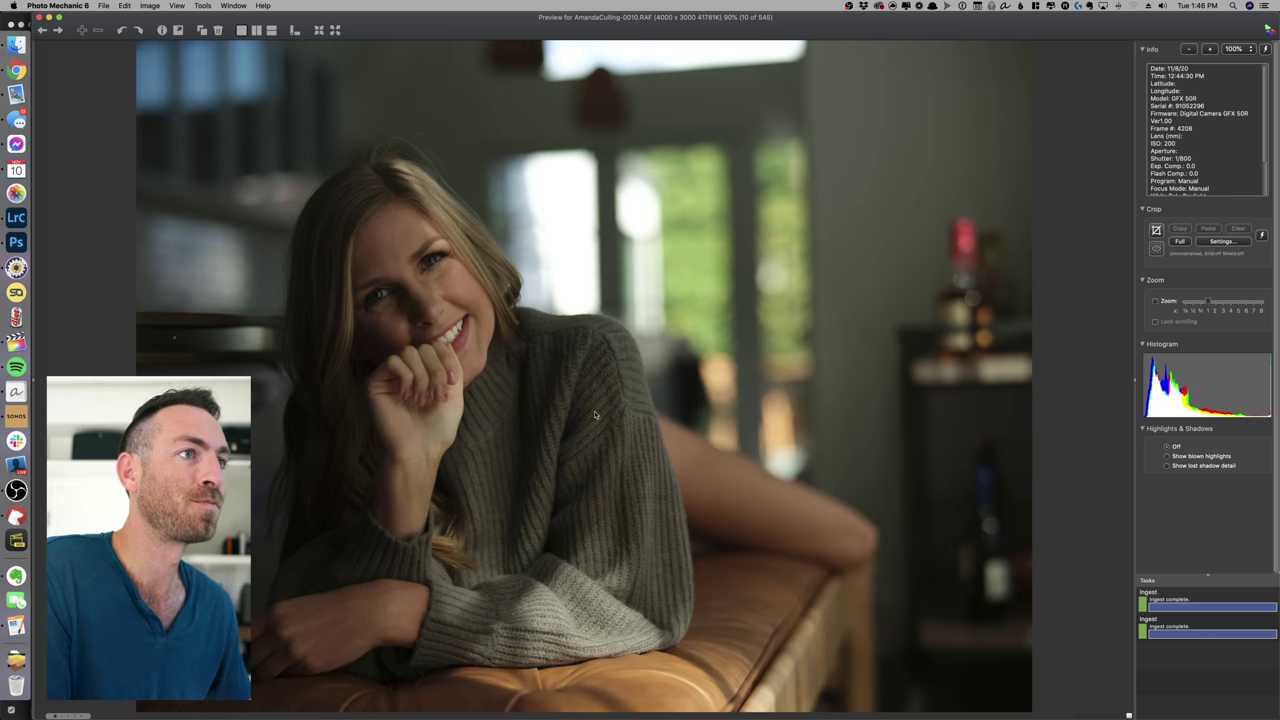
Advance to frame 0012 and flip back and forth comparing frames 0012, 0013 and 0014.
key("Right")
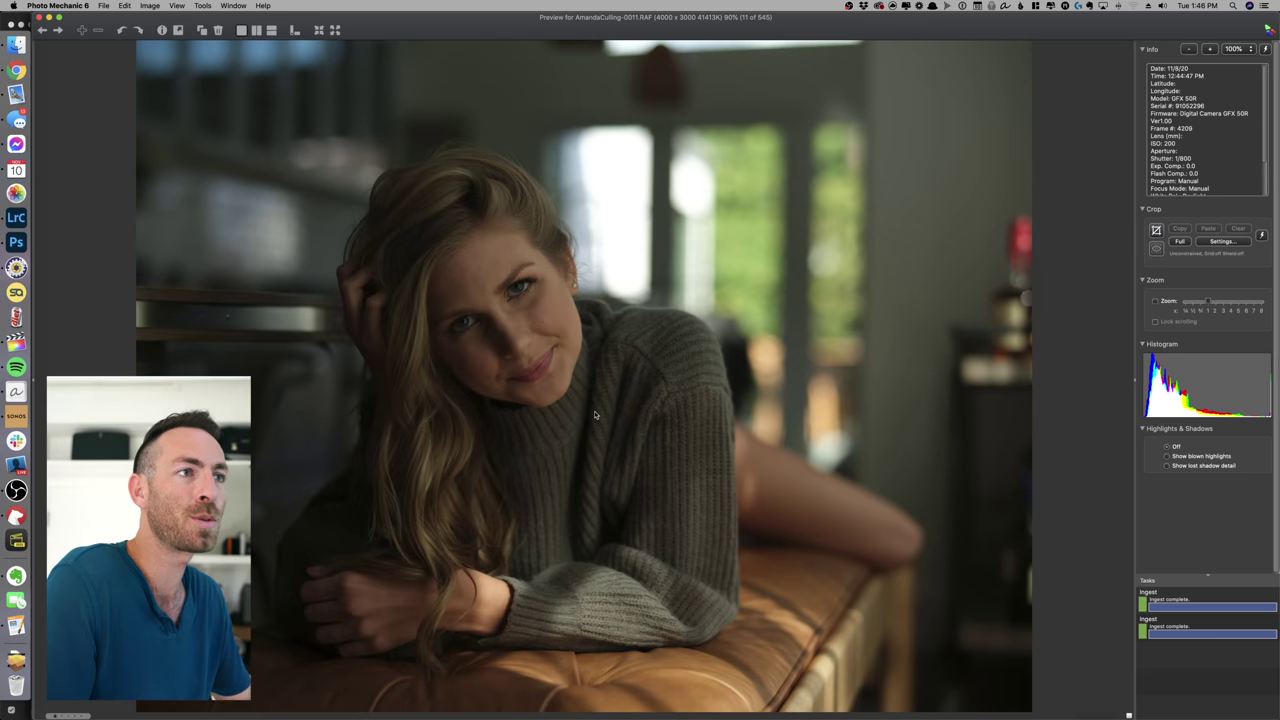
key("Right")
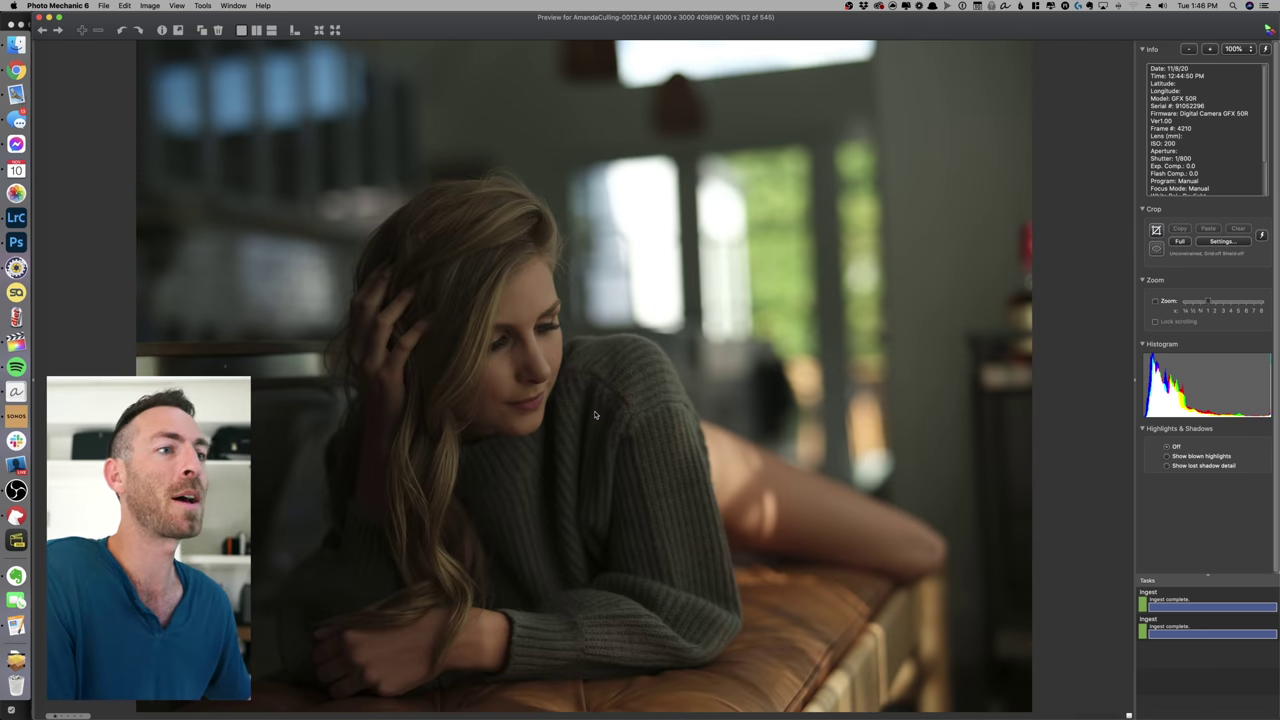
key("Right")
key("Left")
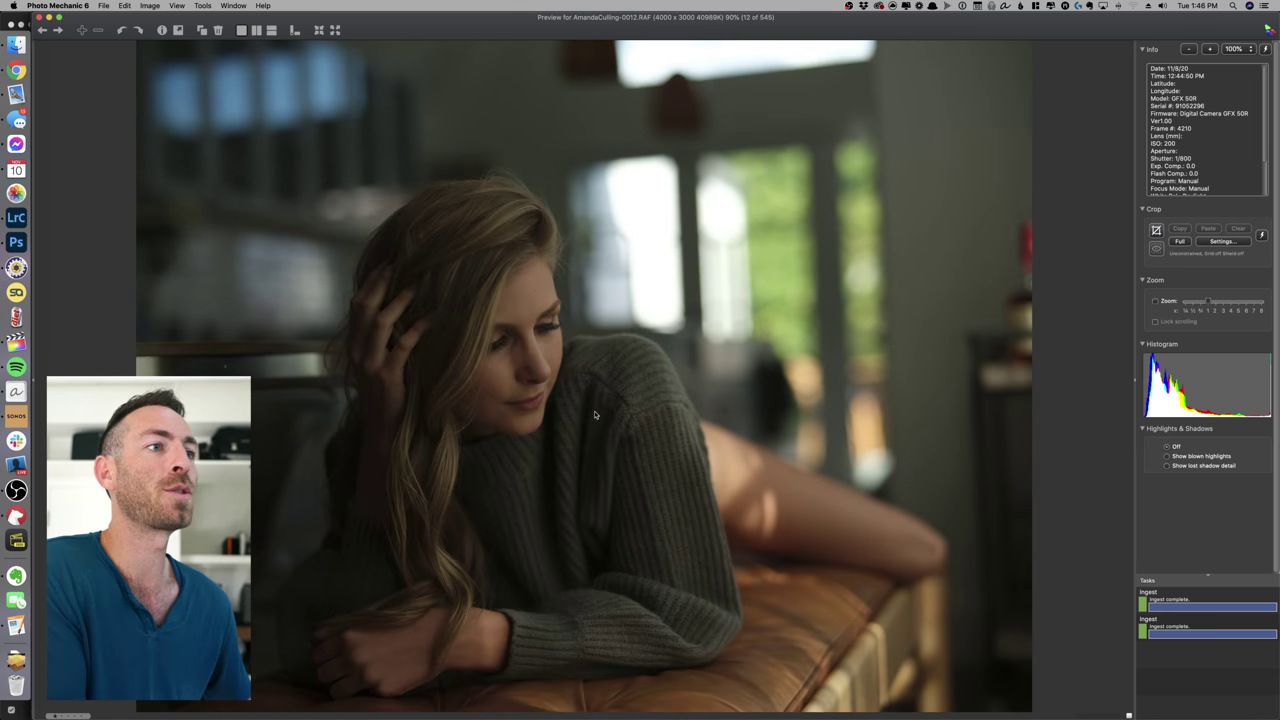
key("Right")
key("Left")
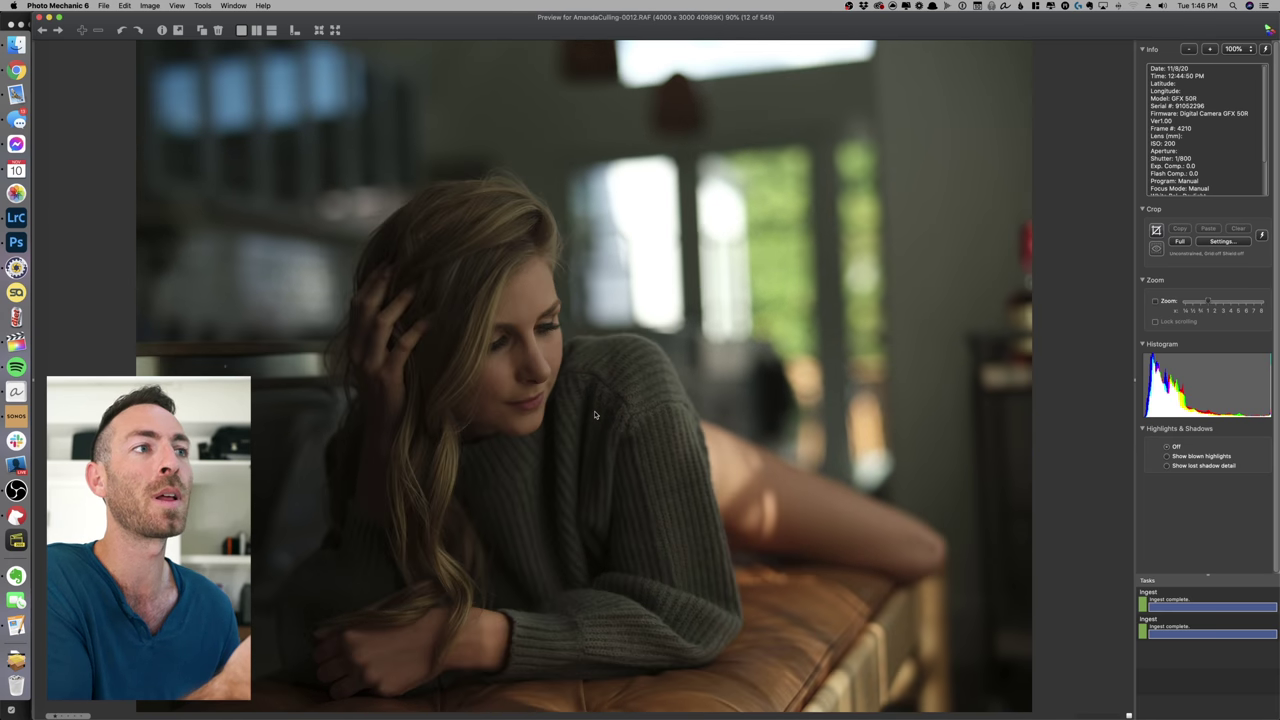
key("Right")
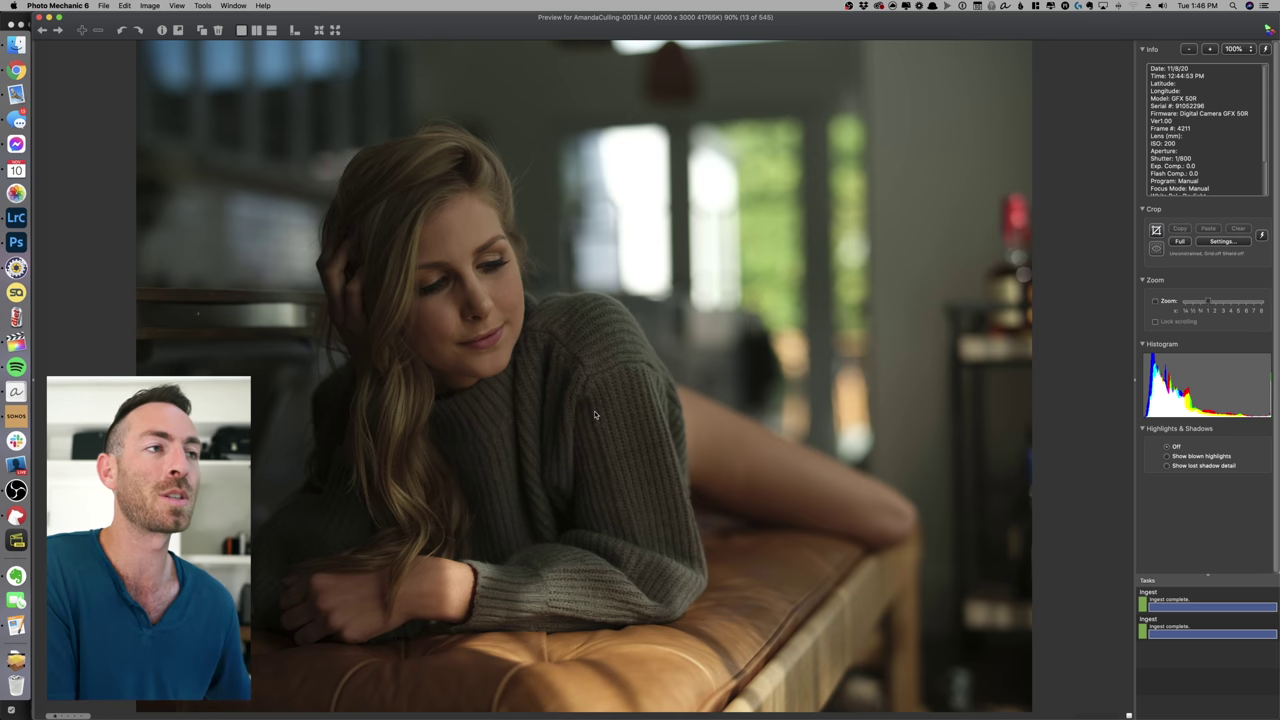
key("Left")
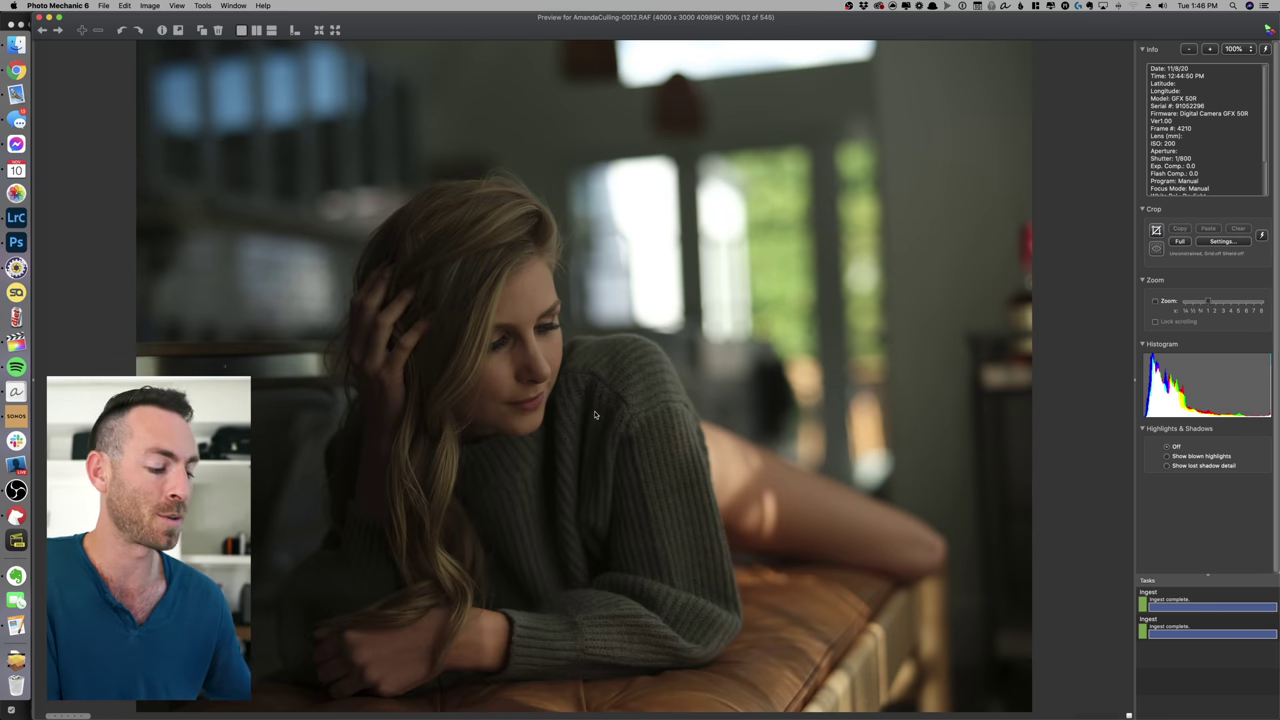
key("Right")
key("Right")
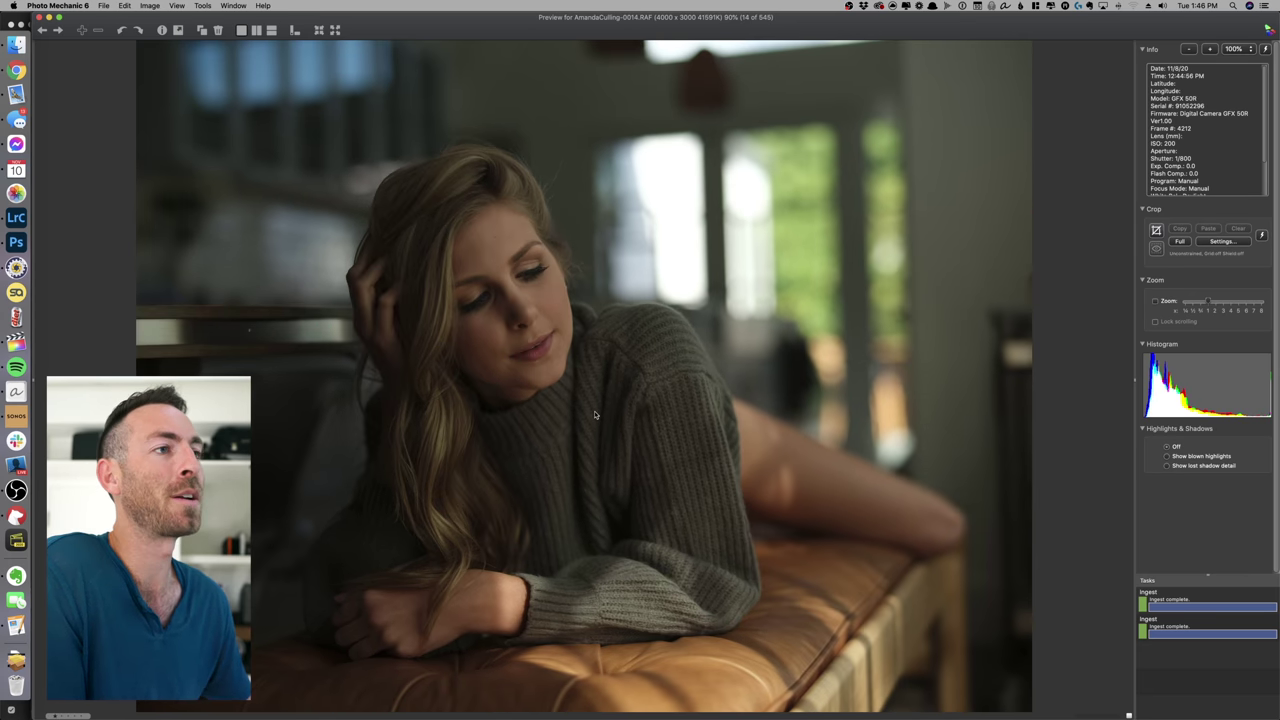
key("Left")
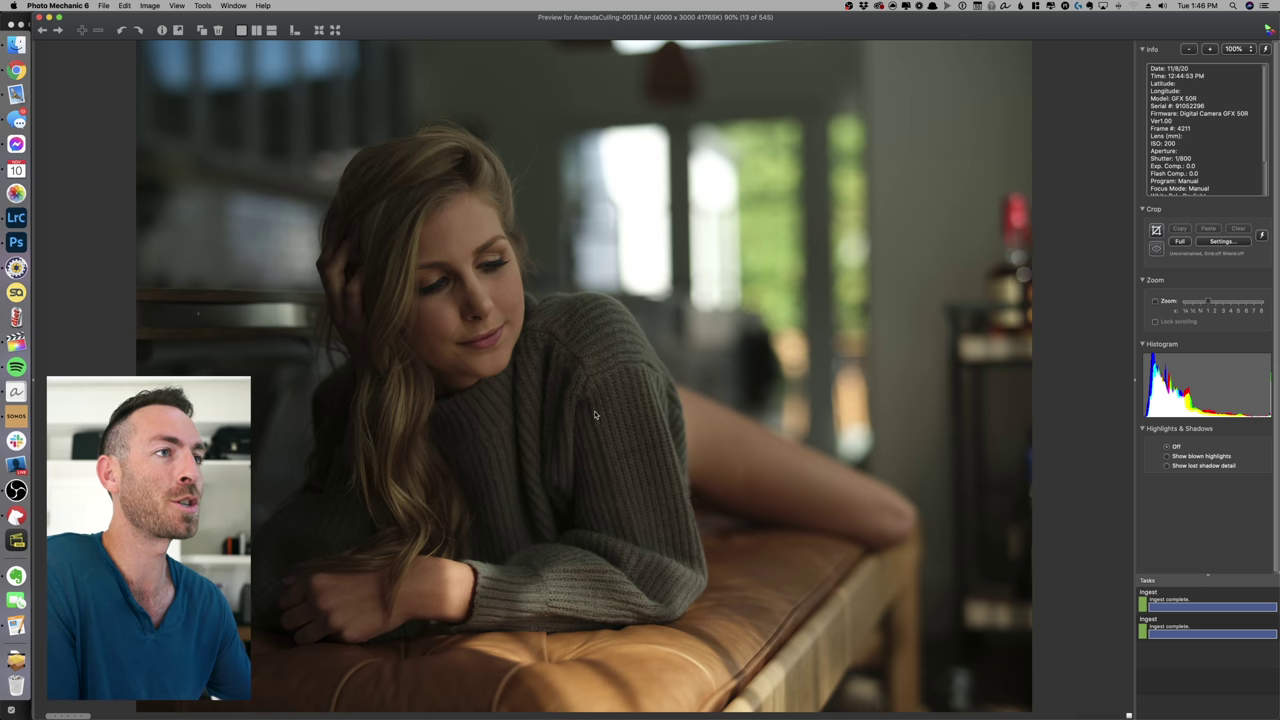
key("Right")
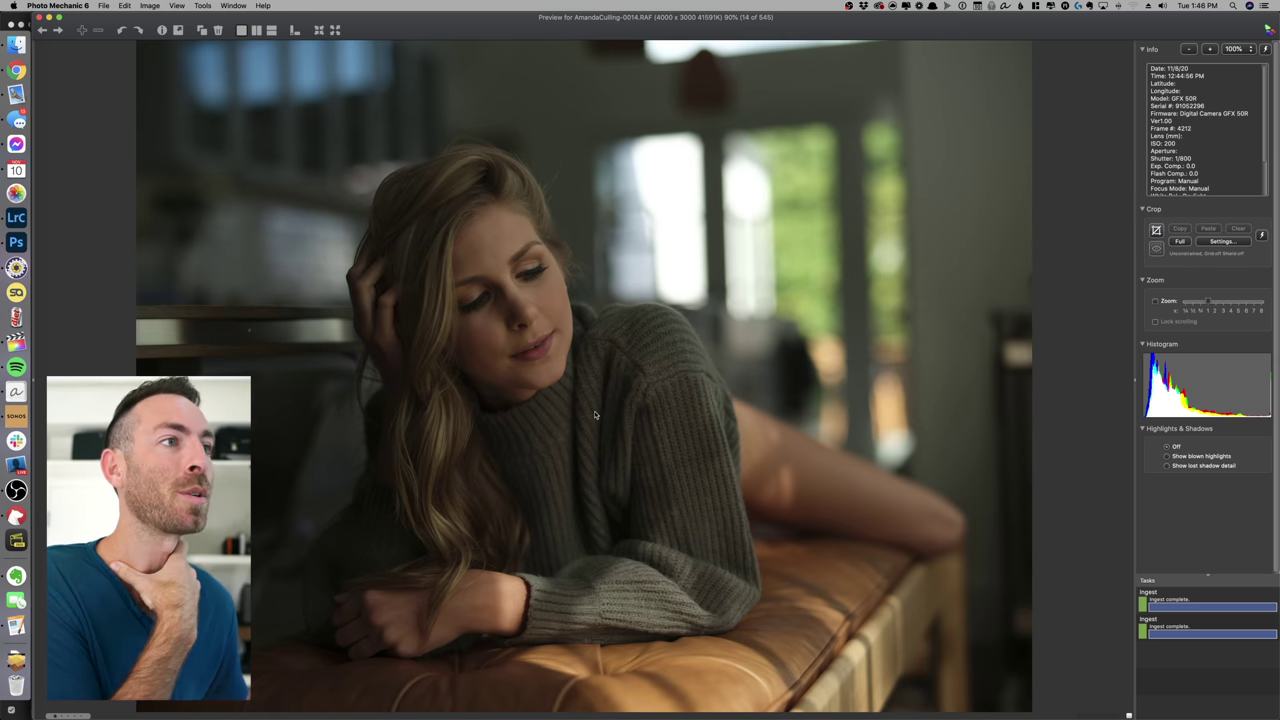
key("Right")
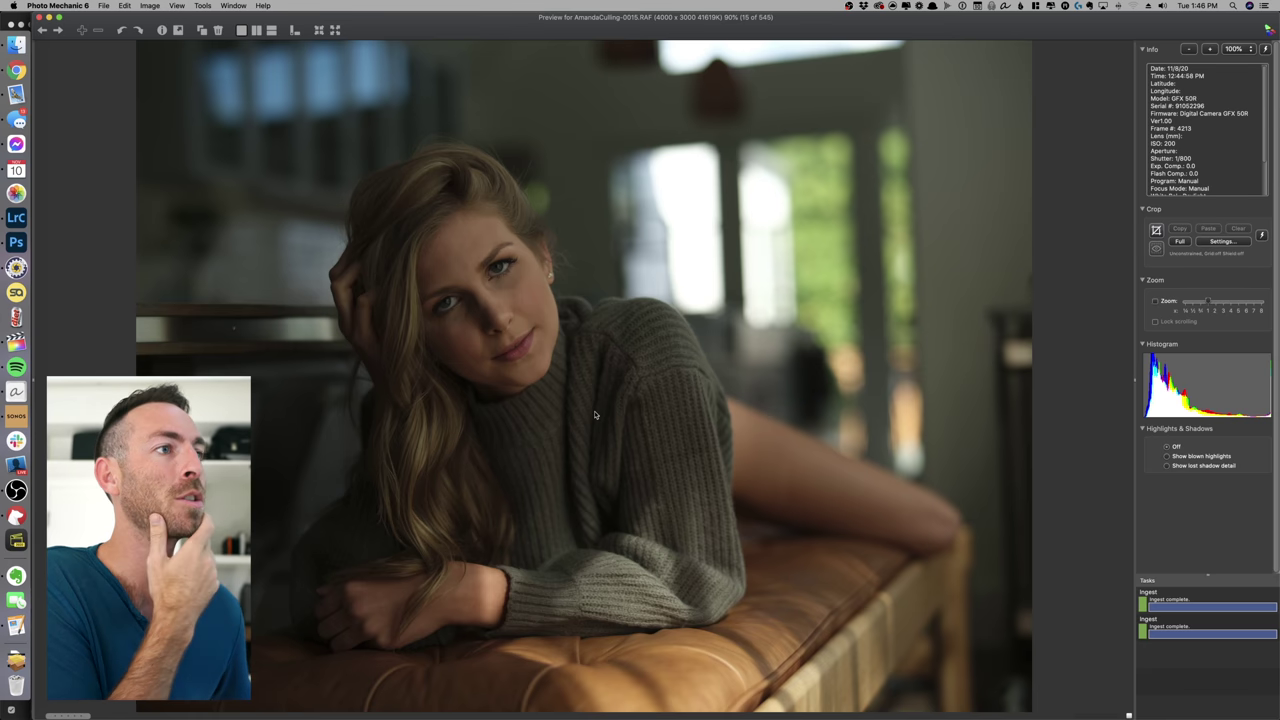
key("Right")
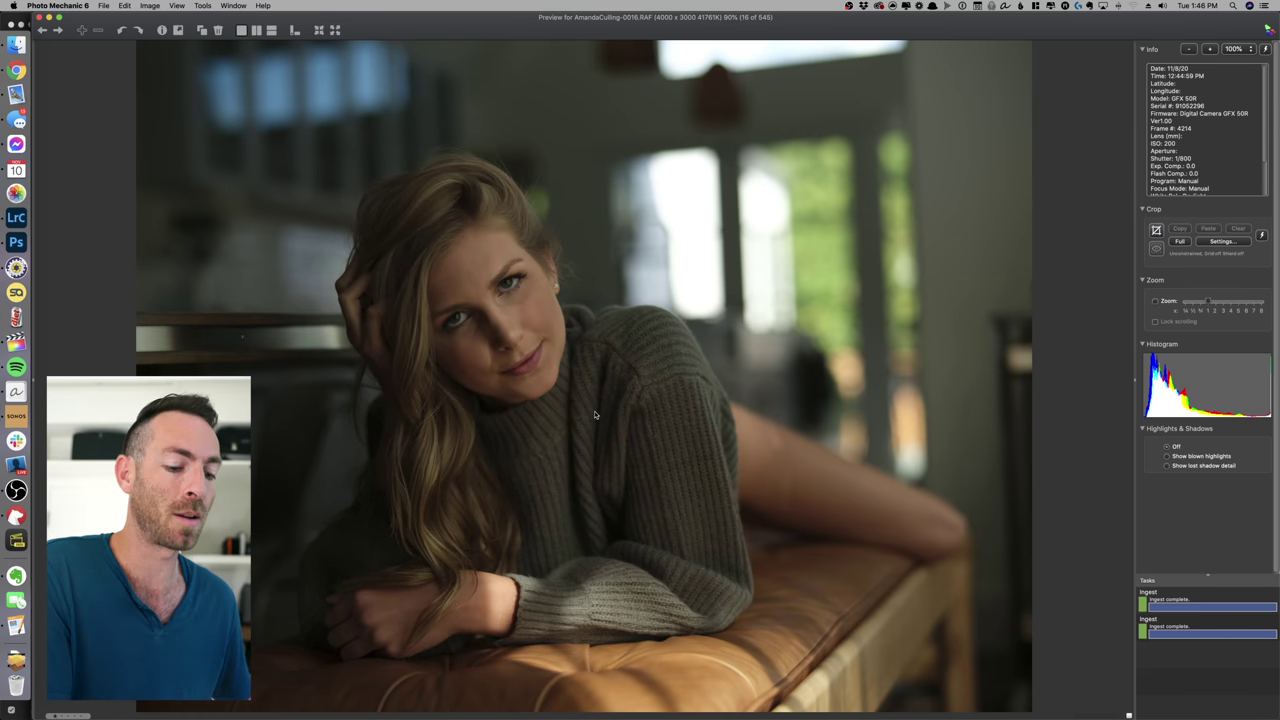
key("Right")
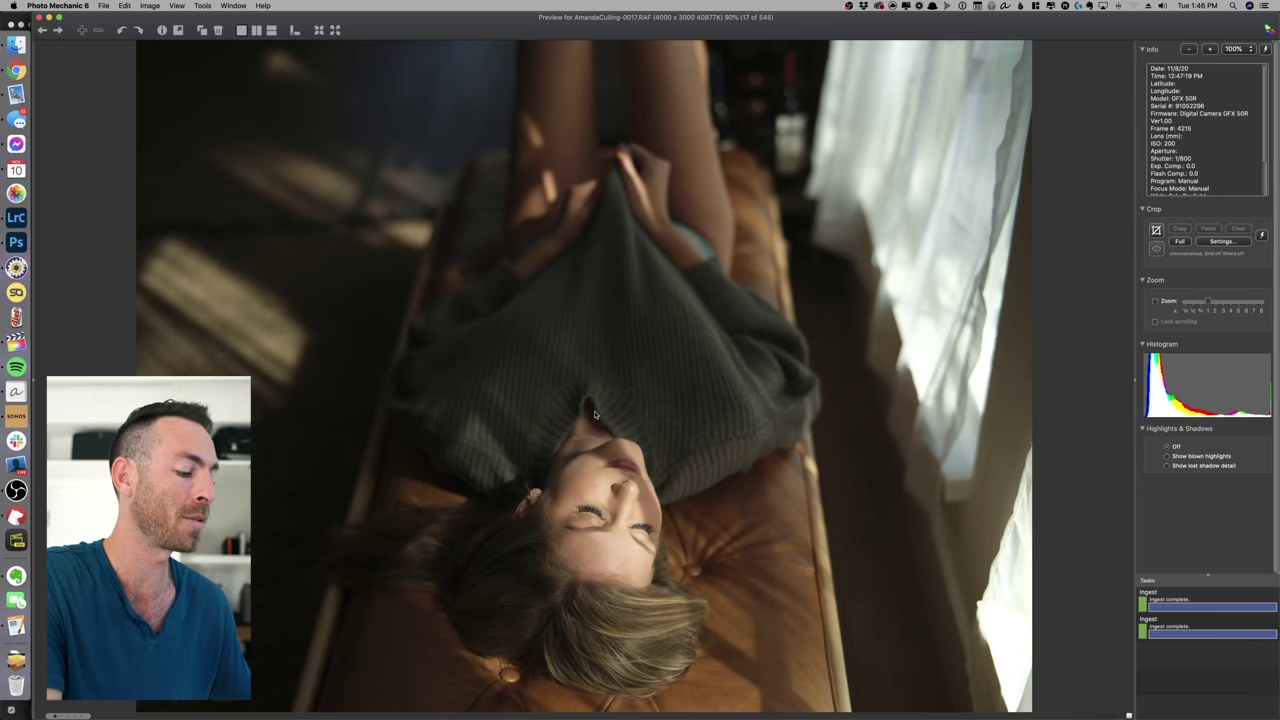
key("Right")
key("Right")
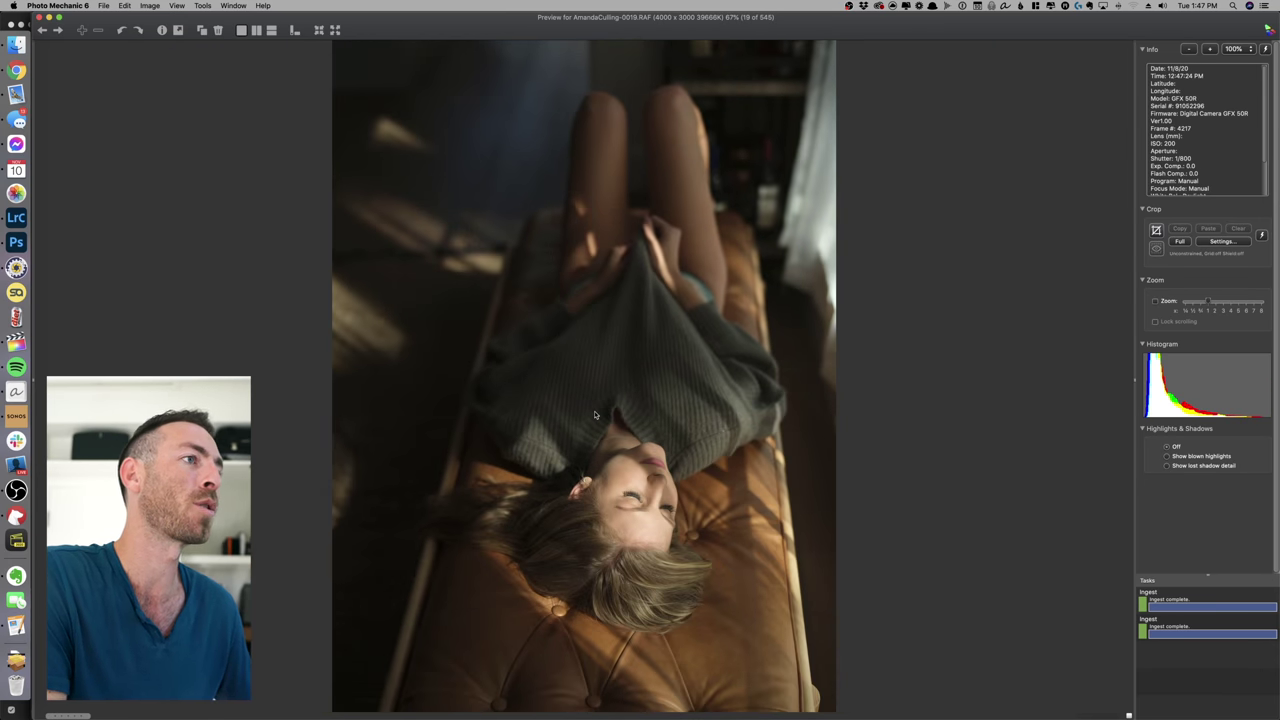
key("Right")
key("Left")
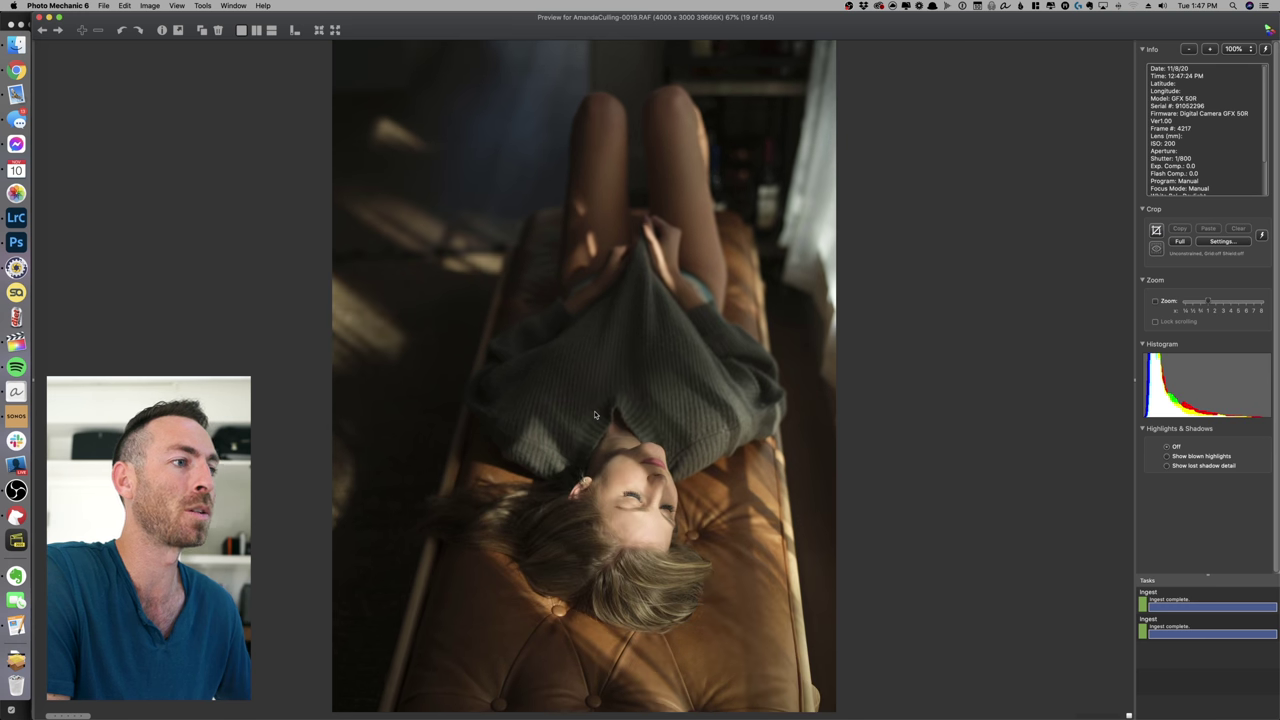
key("Right")
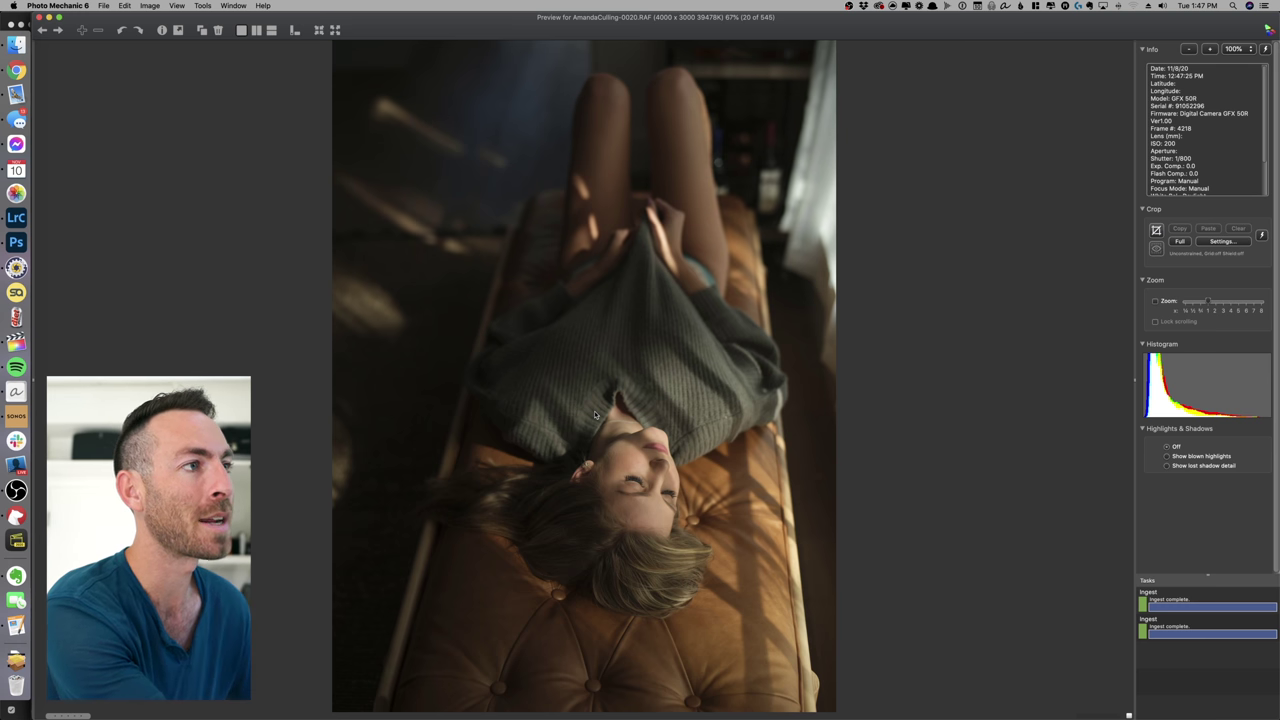
key("Left")
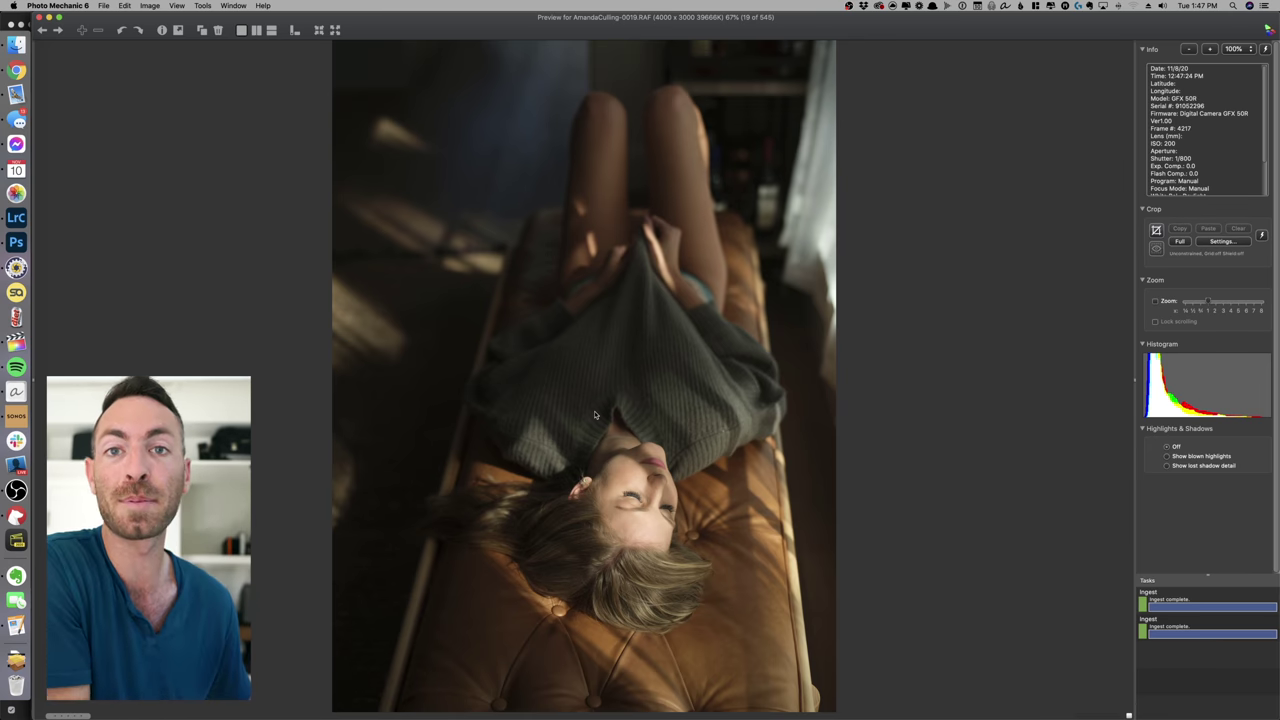
key("Right")
key("Right")
key("Right")
key("Right")
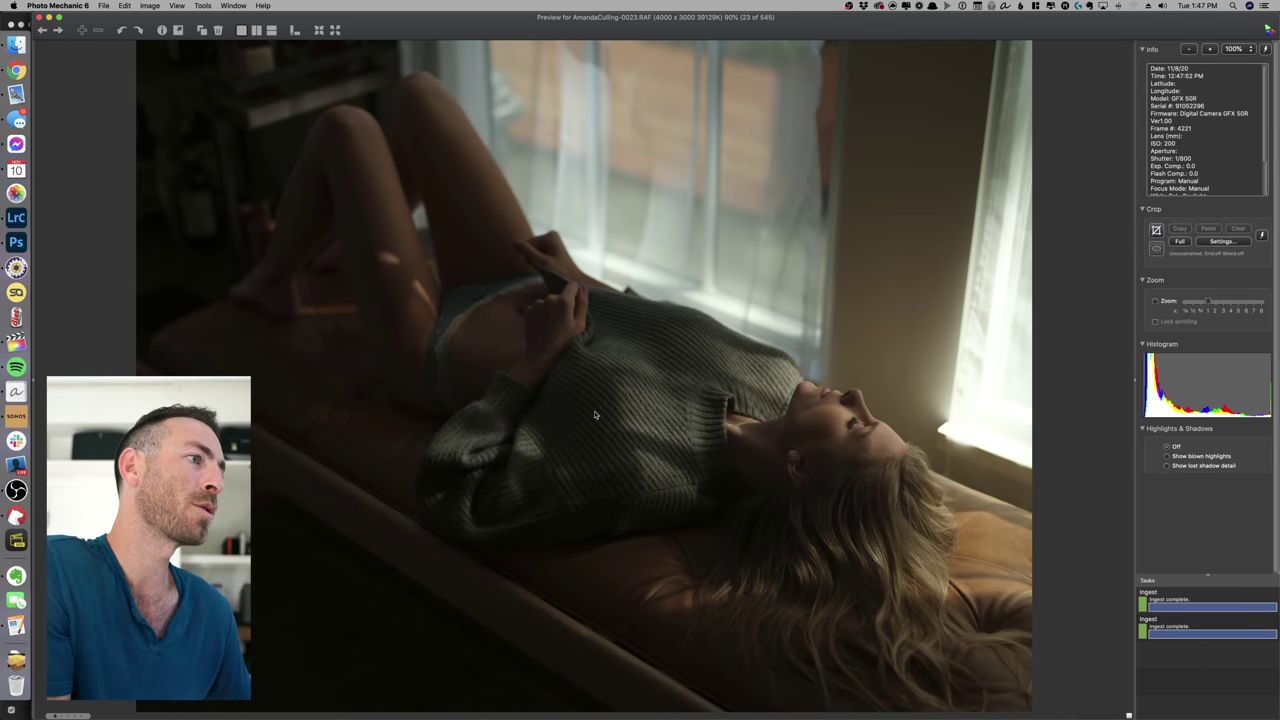
key("Right")
key("Left")
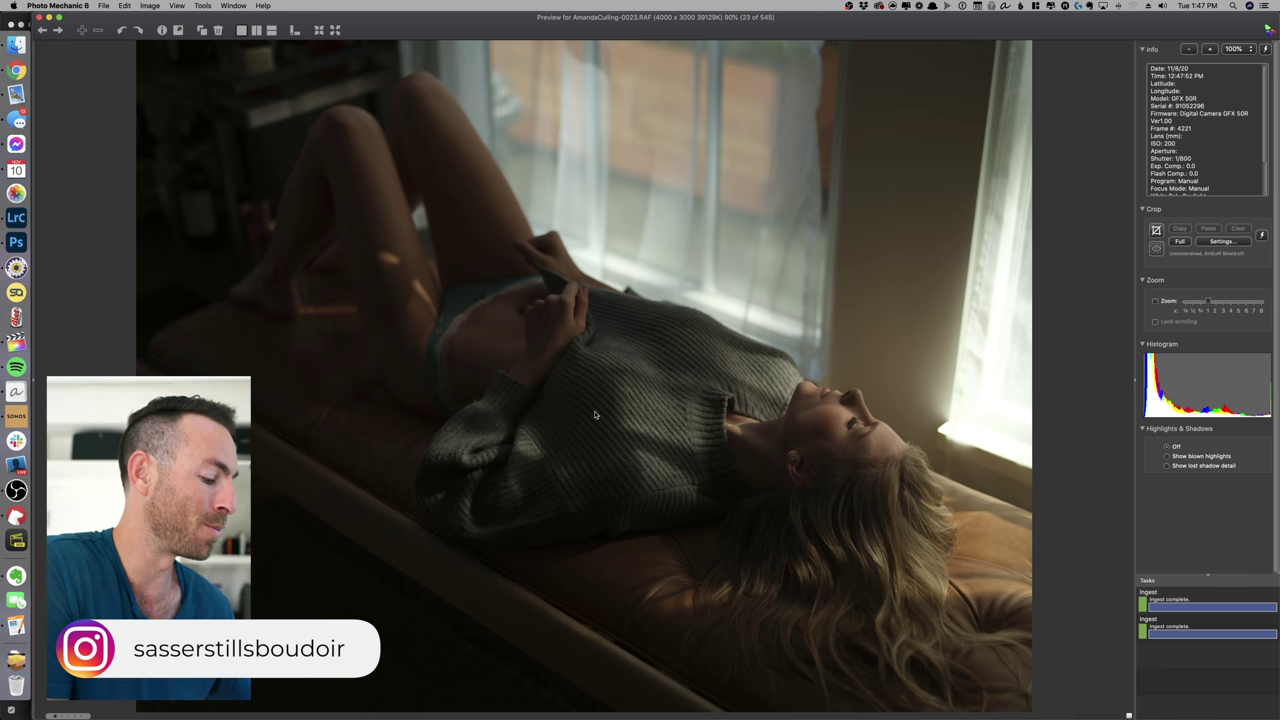
Review photos 27 through 35, comparing 27 with 28 and 34 with 35.
key("Right")
key("Right")
key("Right")
key("Right")
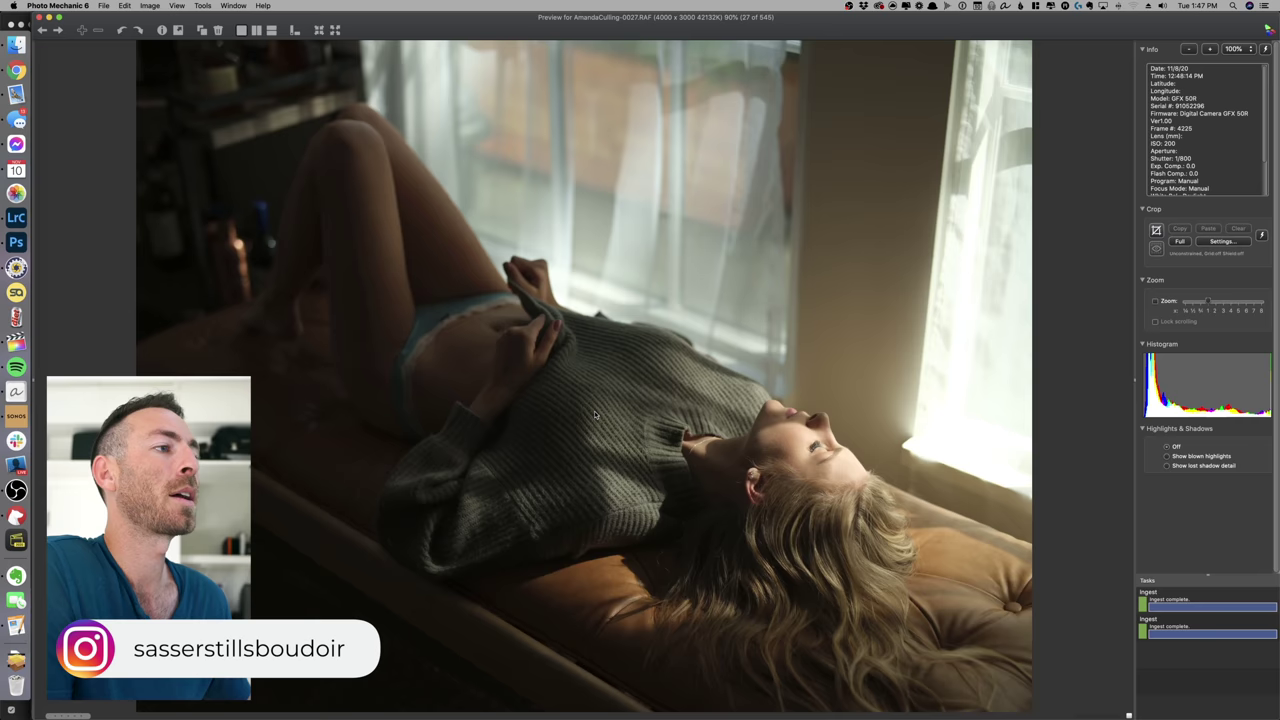
key("Right")
key("Left")
key("Right")
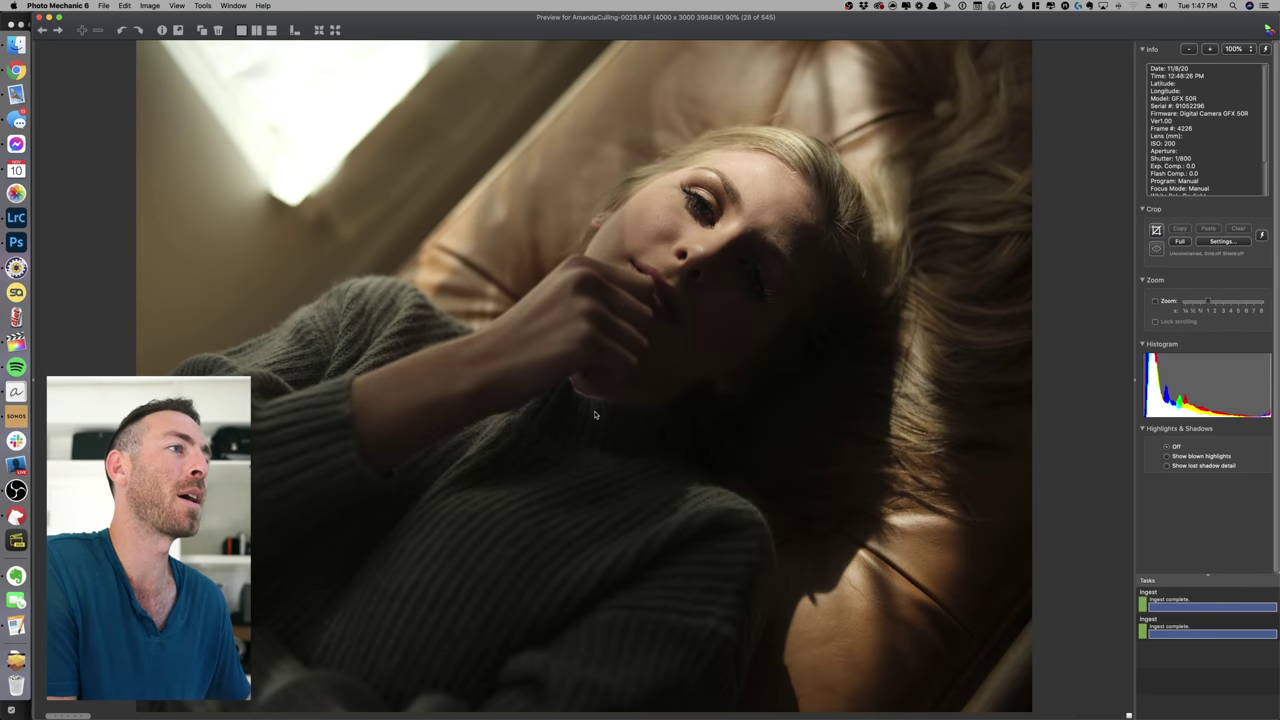
key("Right")
key("Right")
key("Right")
key("Right")
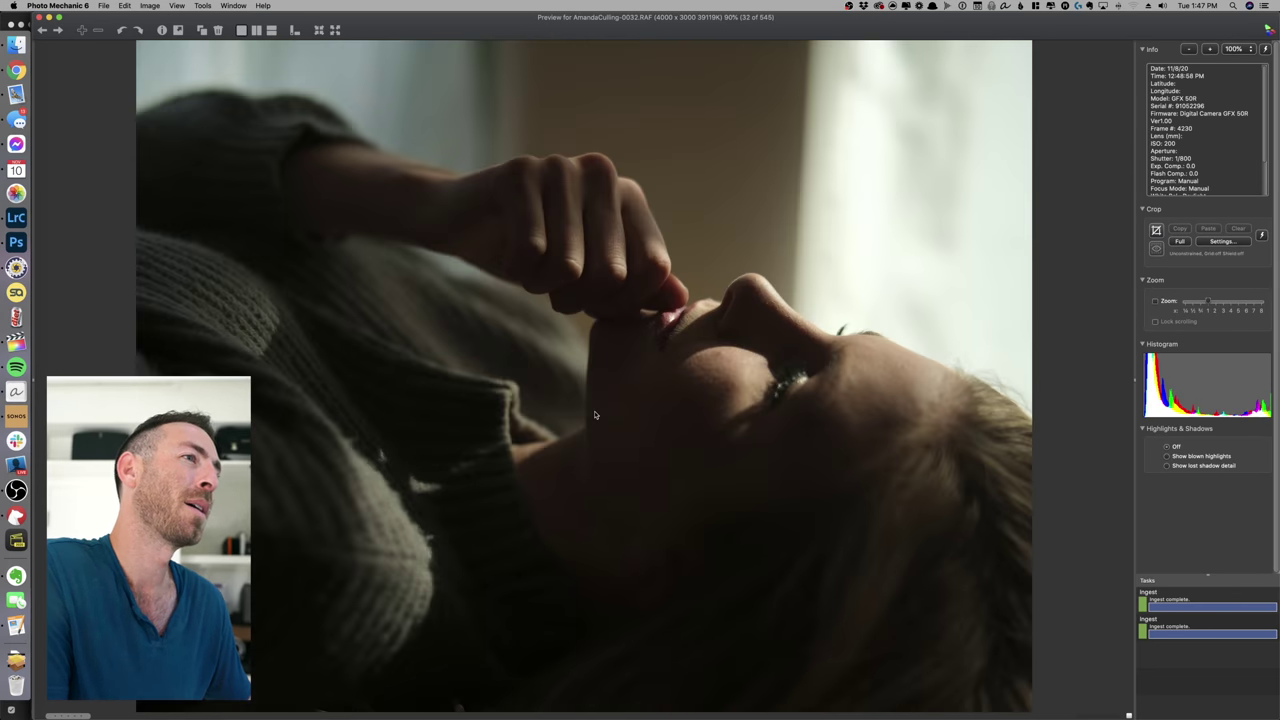
key("Right")
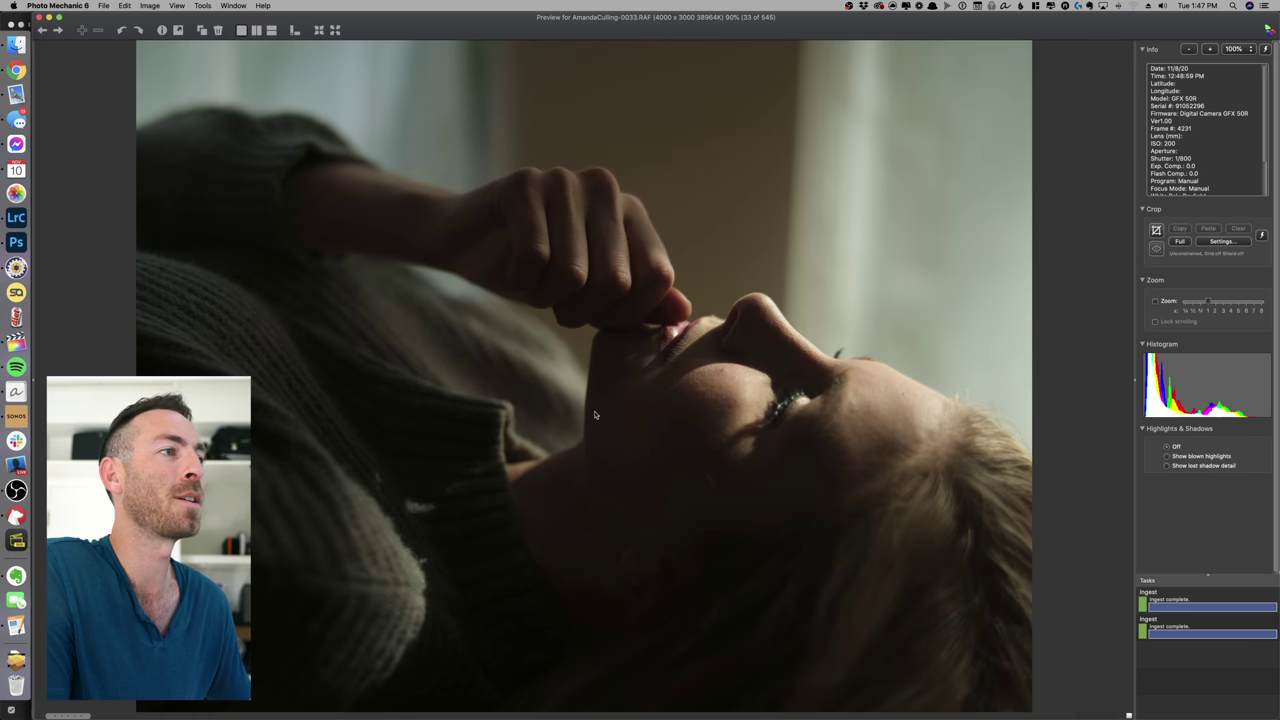
key("Right")
key("Right")
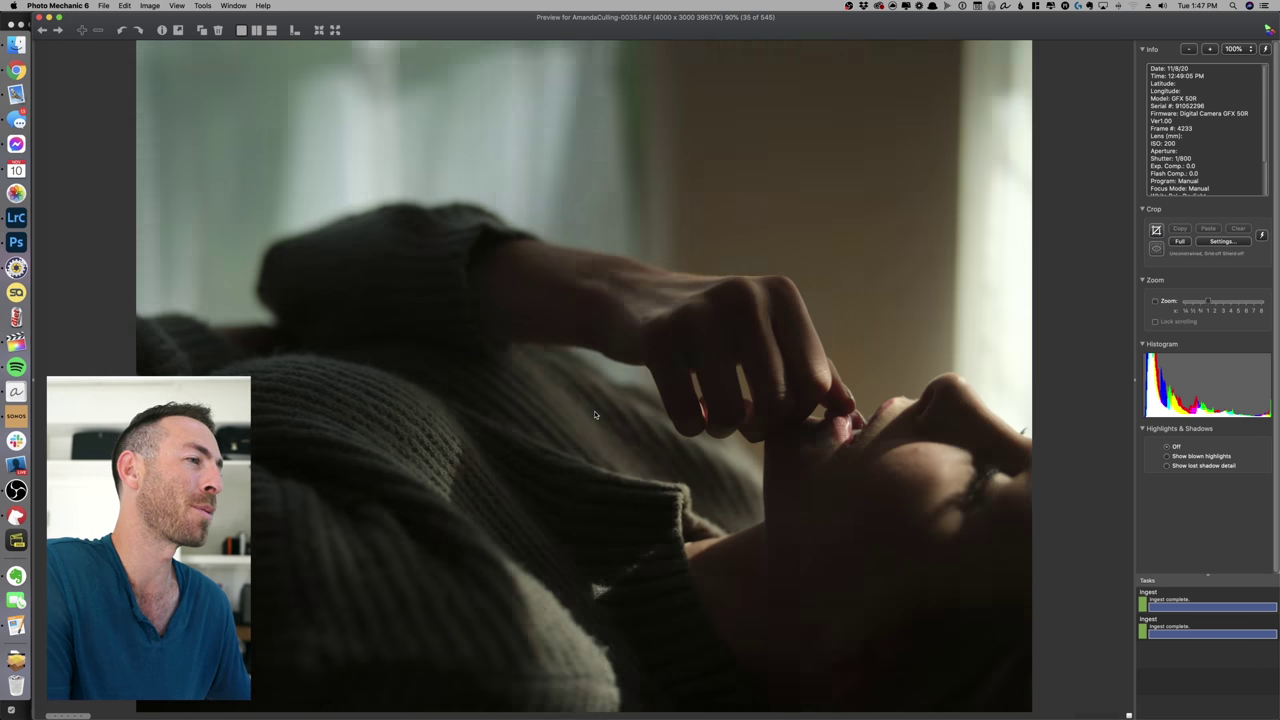
key("Right")
key("Left")
key("Left")
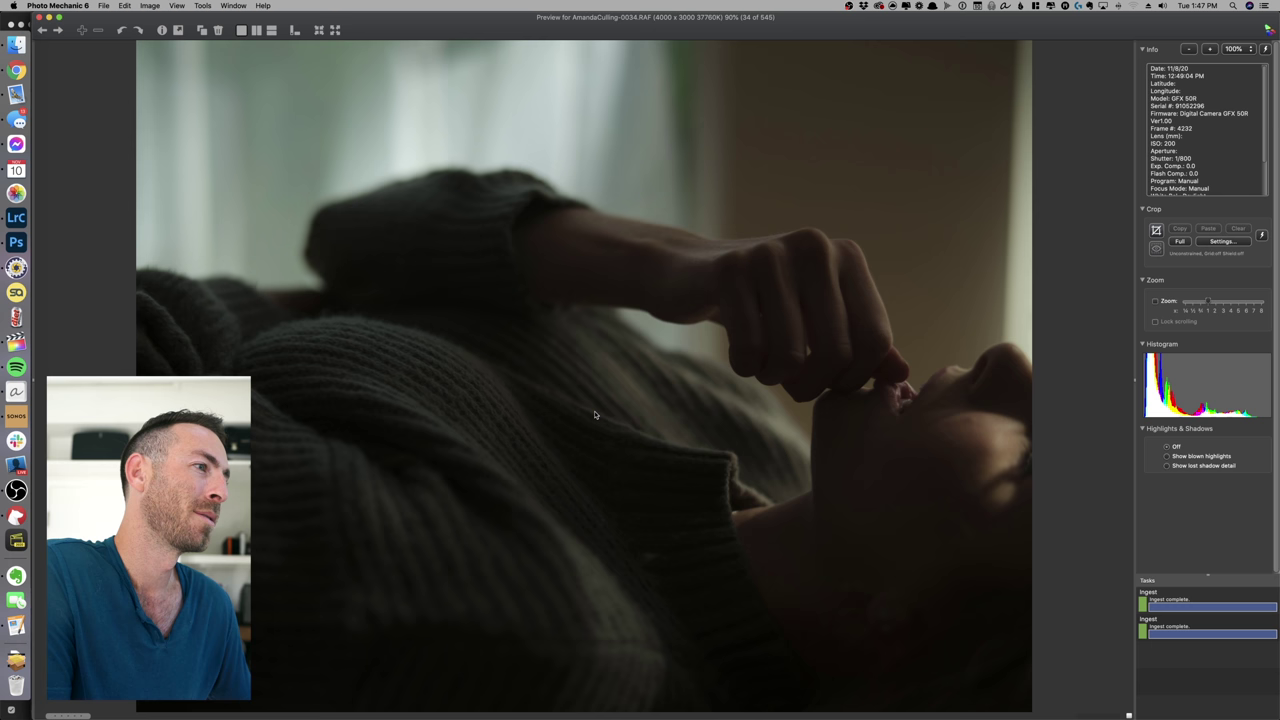
key("Right")
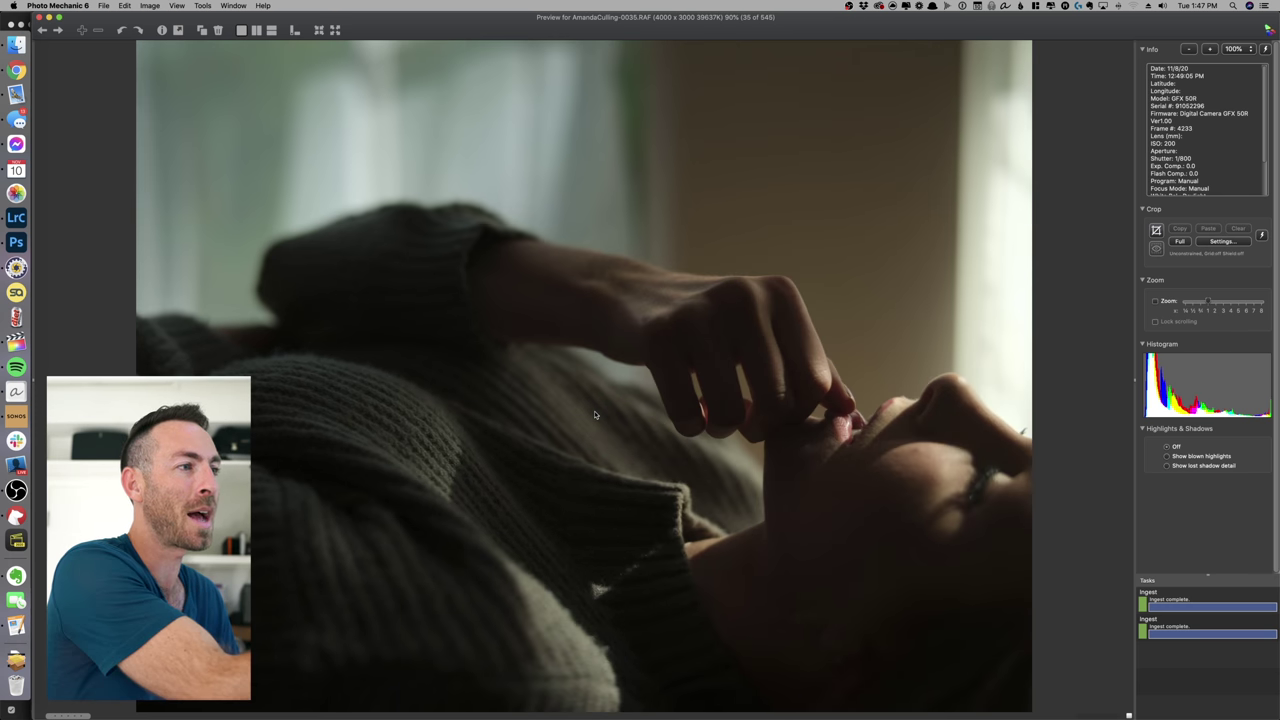
key("Left")
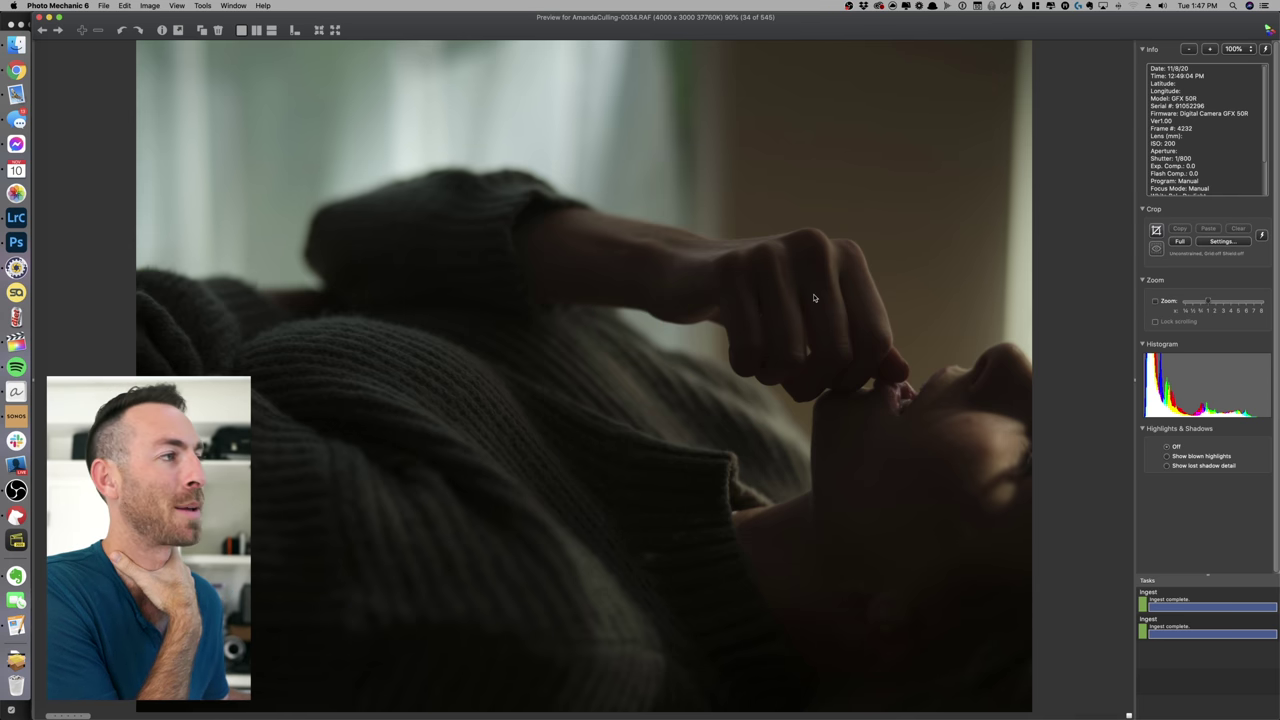
key("Right")
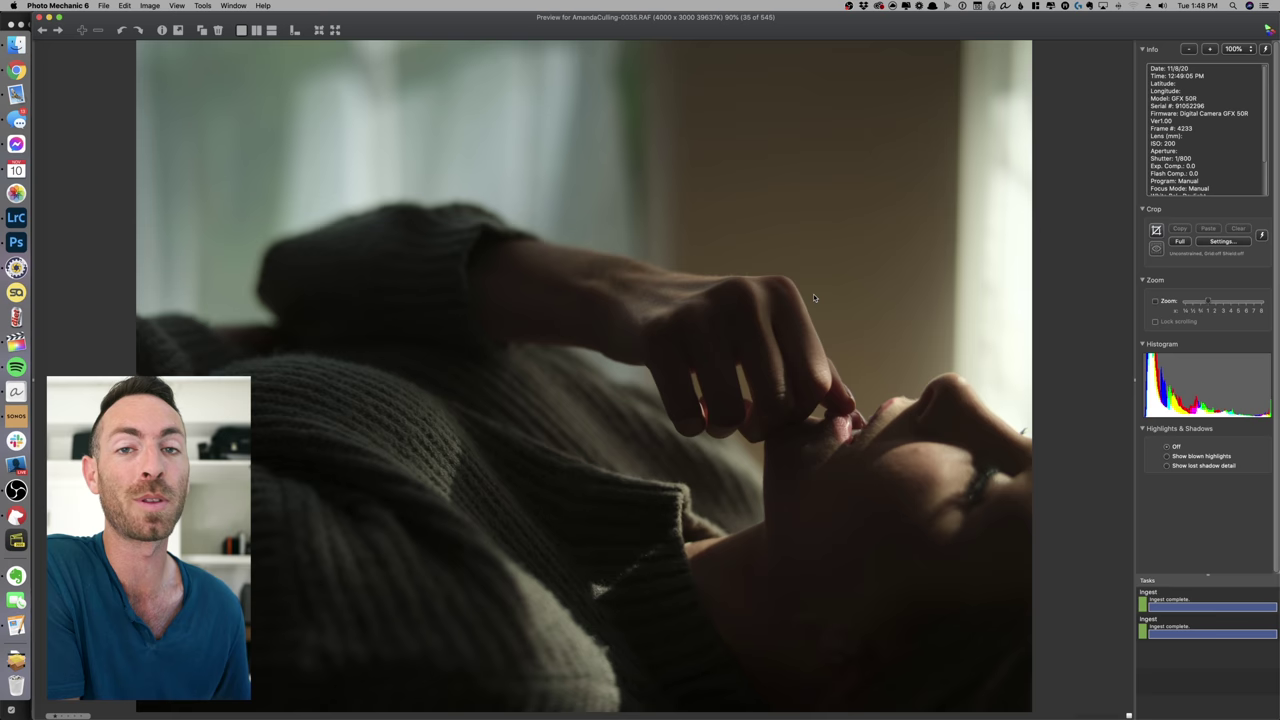
Continue reviewing photos 36 through 58, comparing neighbours around 43, 52 and 54.
key("Right")
key("Right")
key("Right")
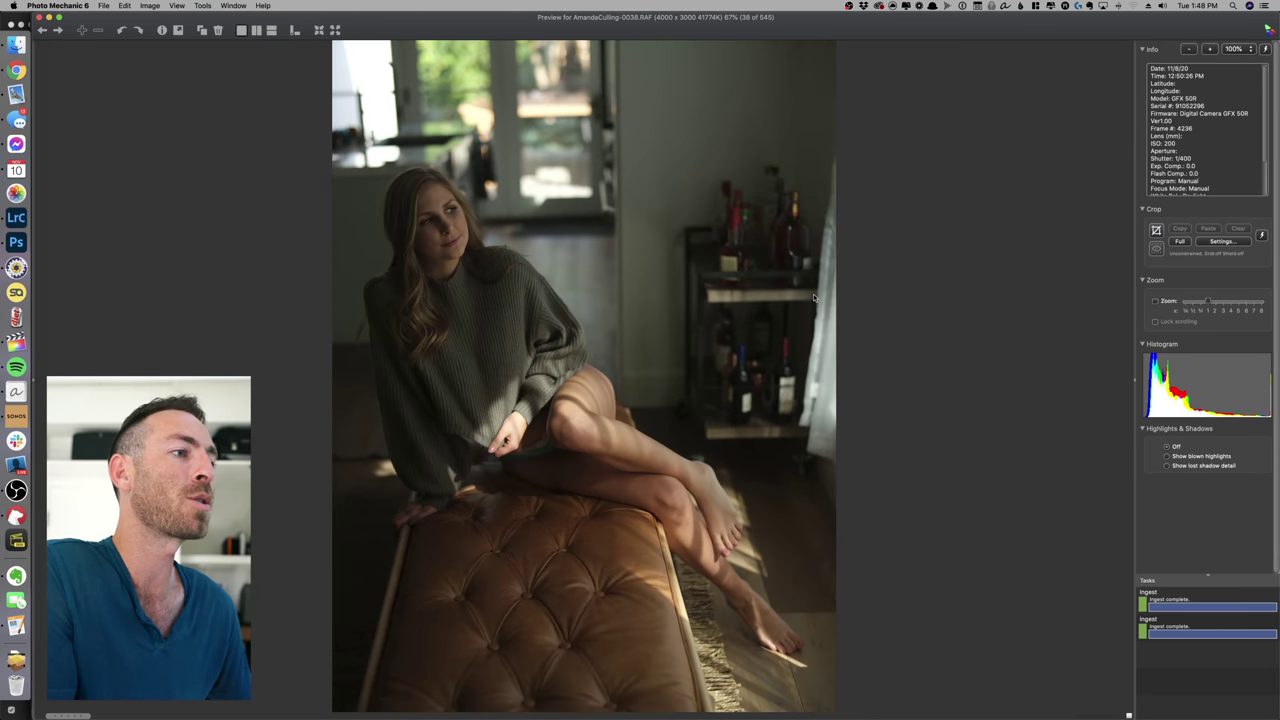
key("Right")
key("Right")
key("Right")
key("Right")
key("Right")
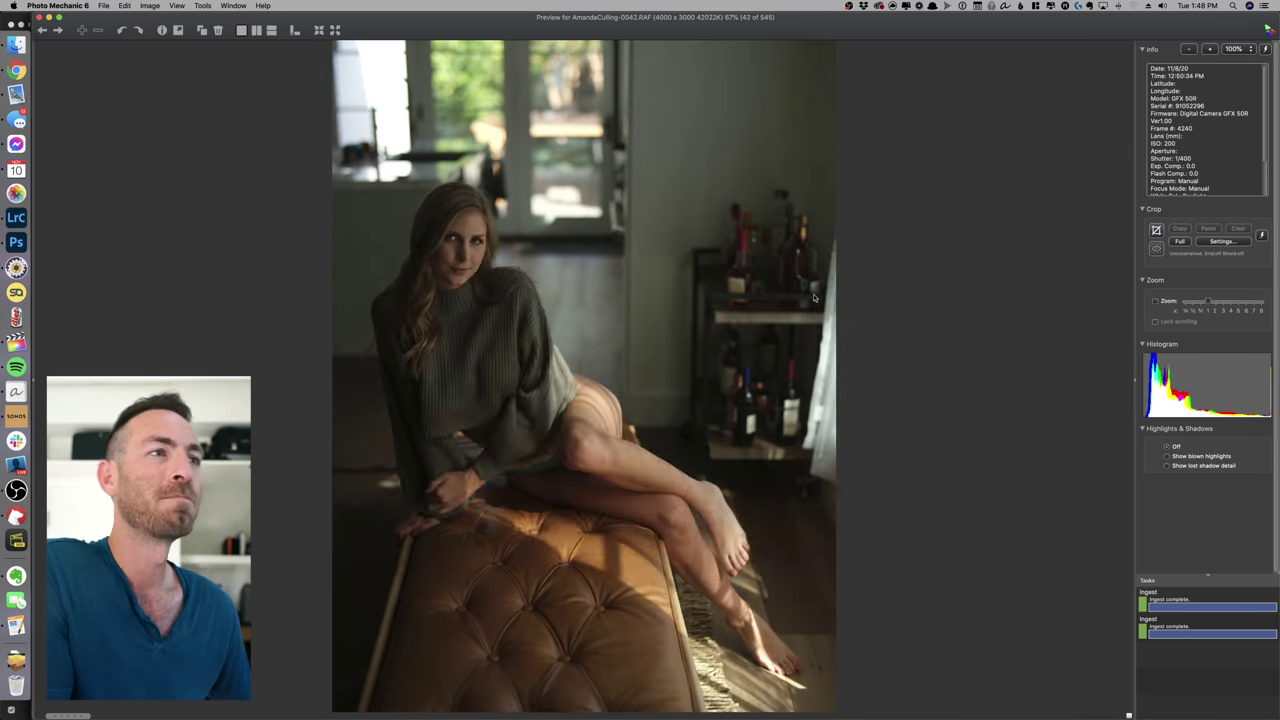
key("Right")
key("Left")
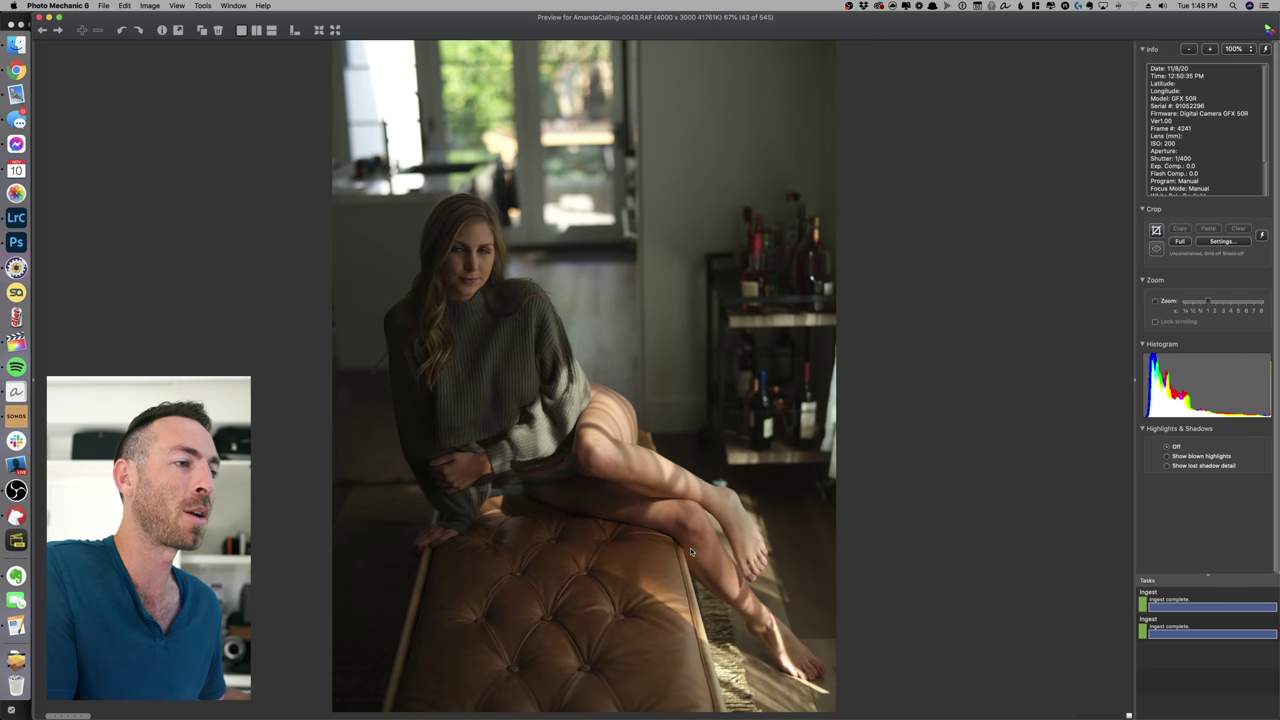
key("Right")
key("Right")
key("Right")
key("Right")
key("Right")
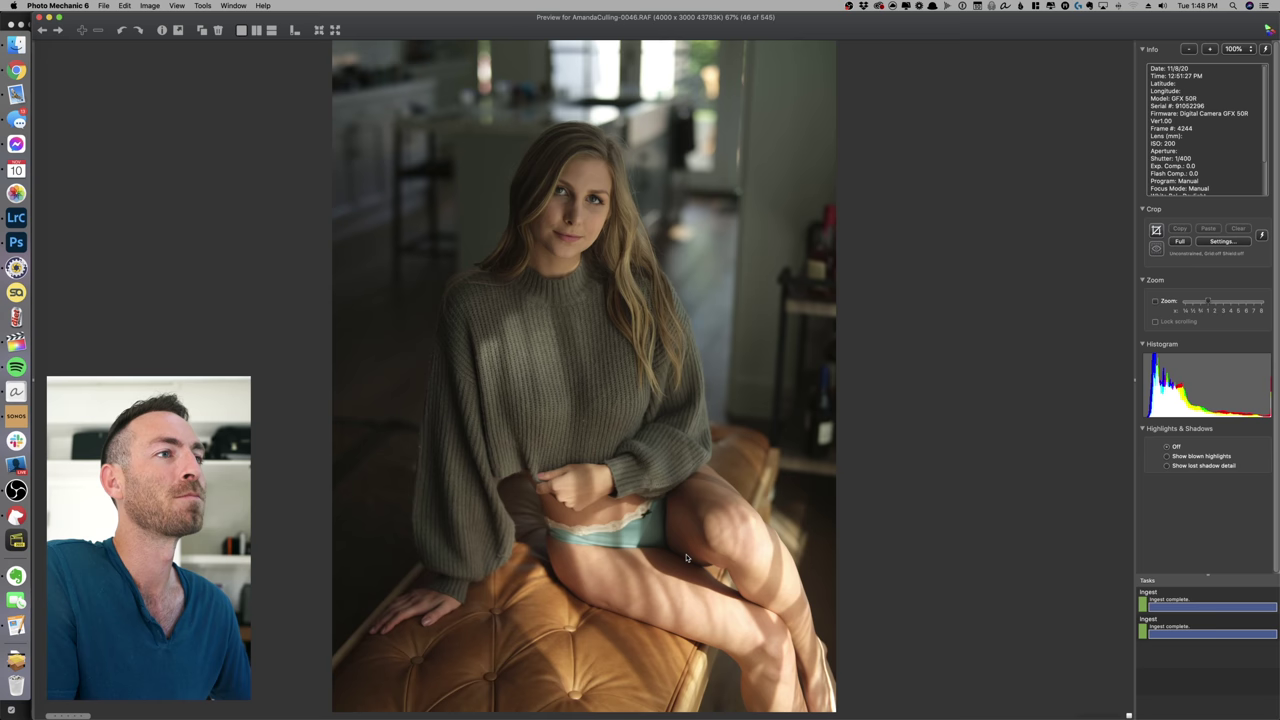
key("Right")
key("Right")
key("Right")
key("Right")
key("Right")
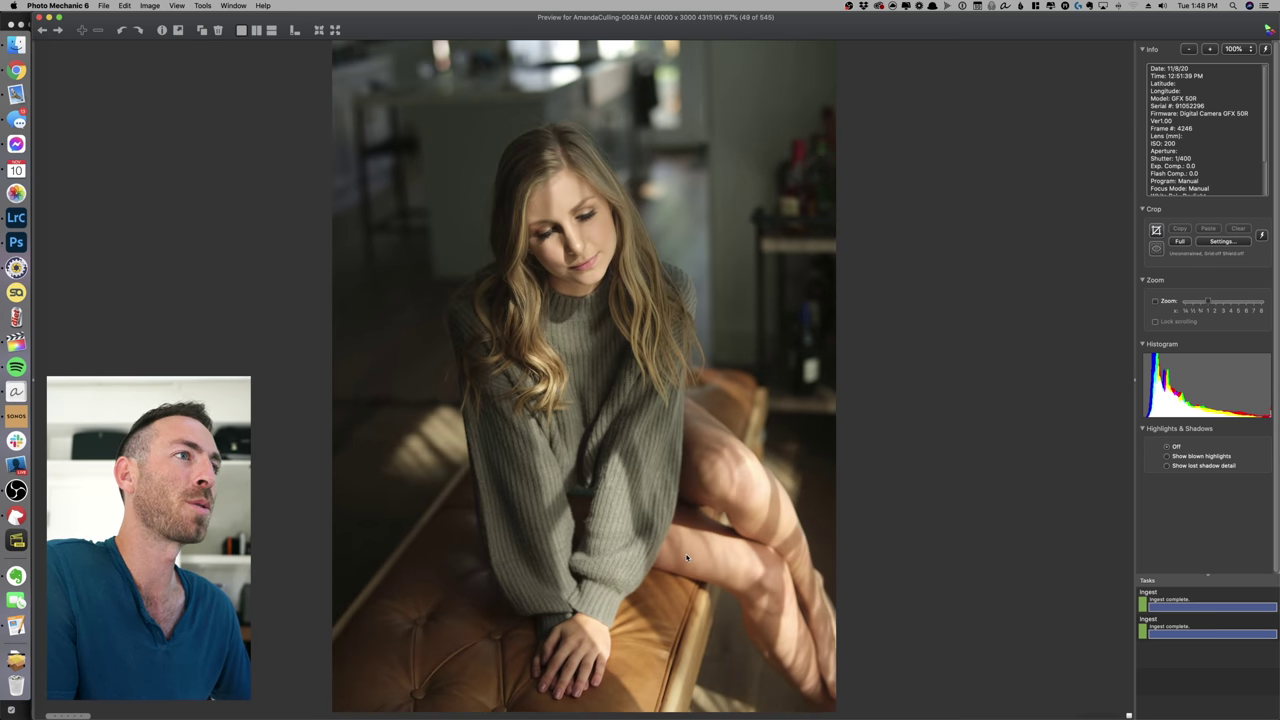
key("Left")
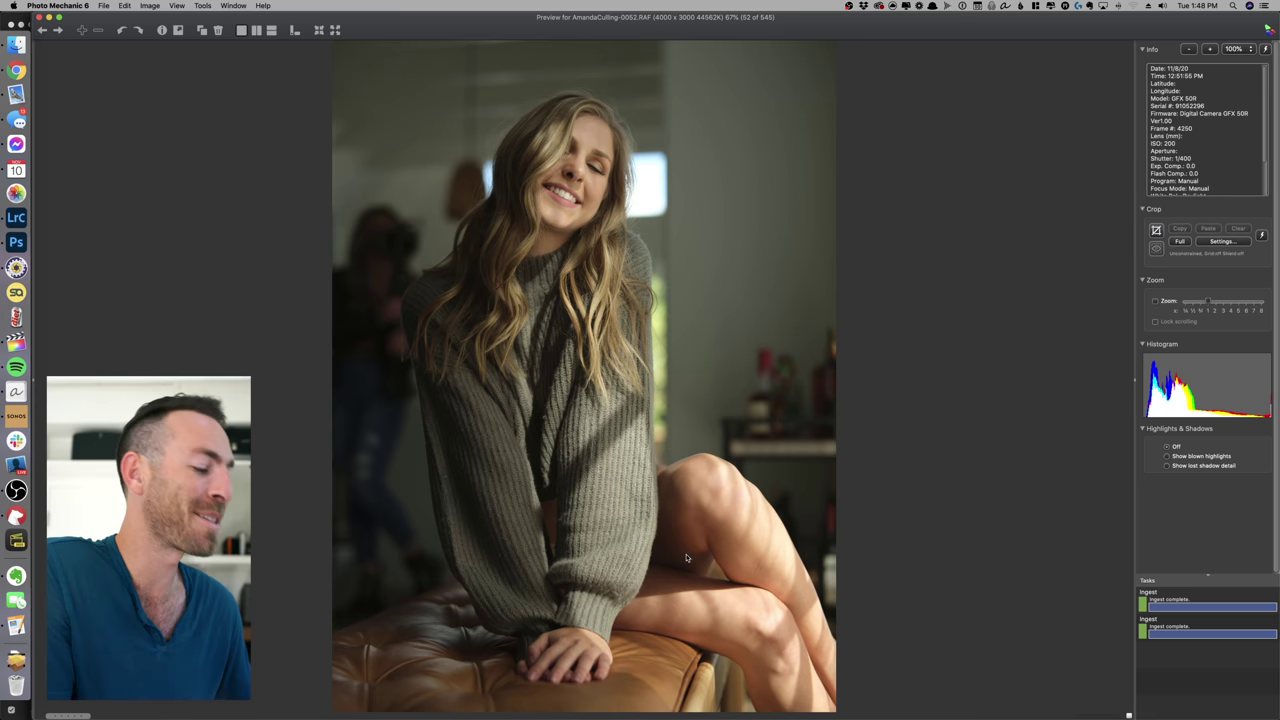
key("Right")
key("Right")
key("Right")
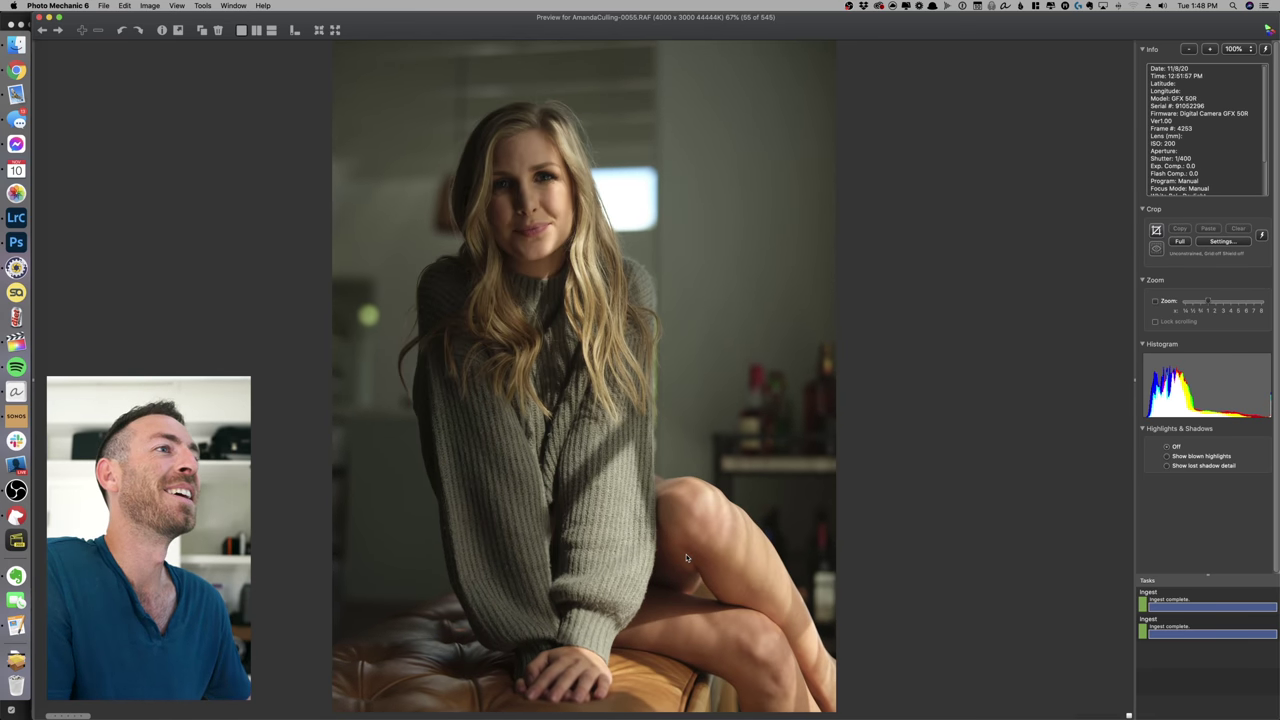
key("Left")
key("Right")
key("Right")
key("Right")
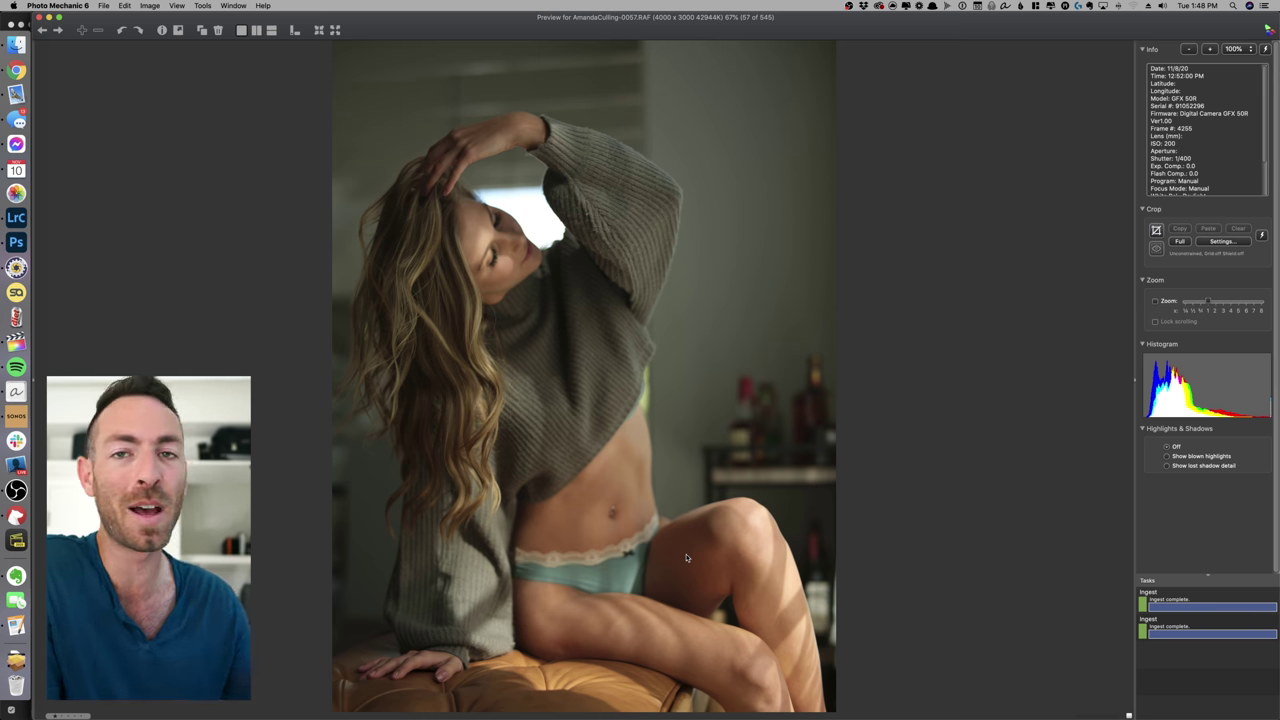
key("Right")
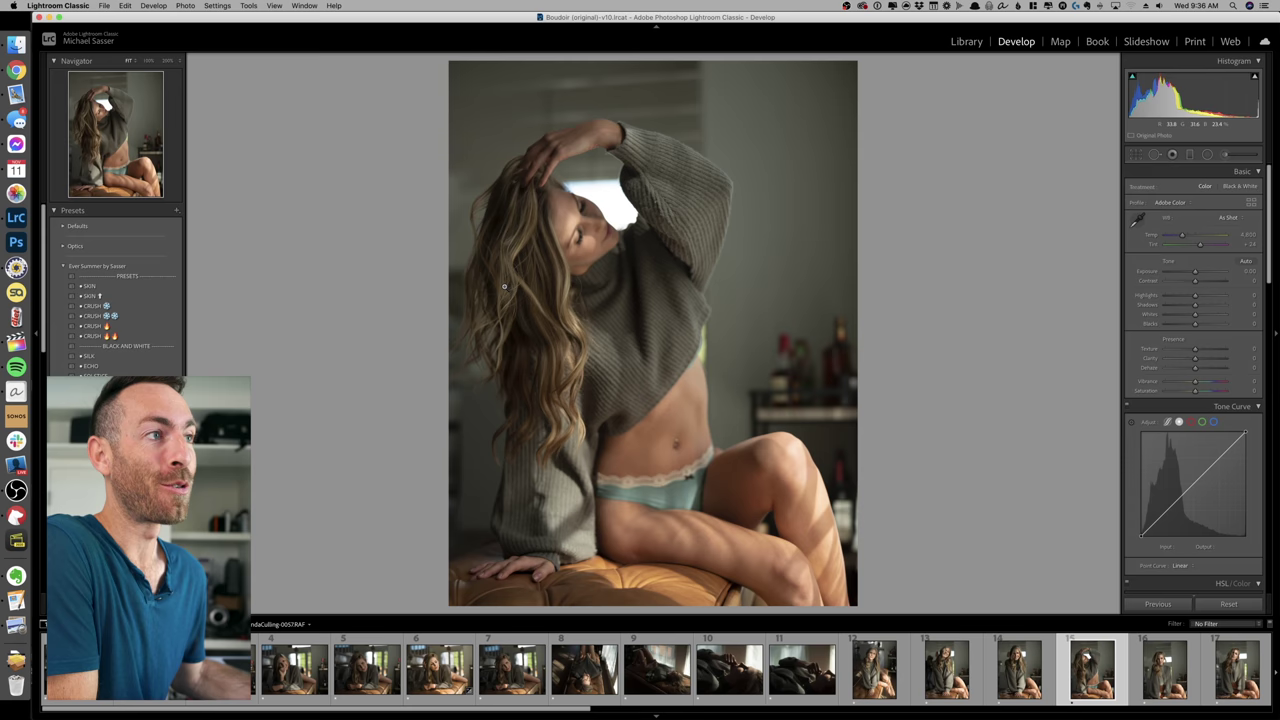
Apply the Ever Summer ECHO preset to the hair-lifting photo and set Basic Shadows to +14.
left_click(120, 371)
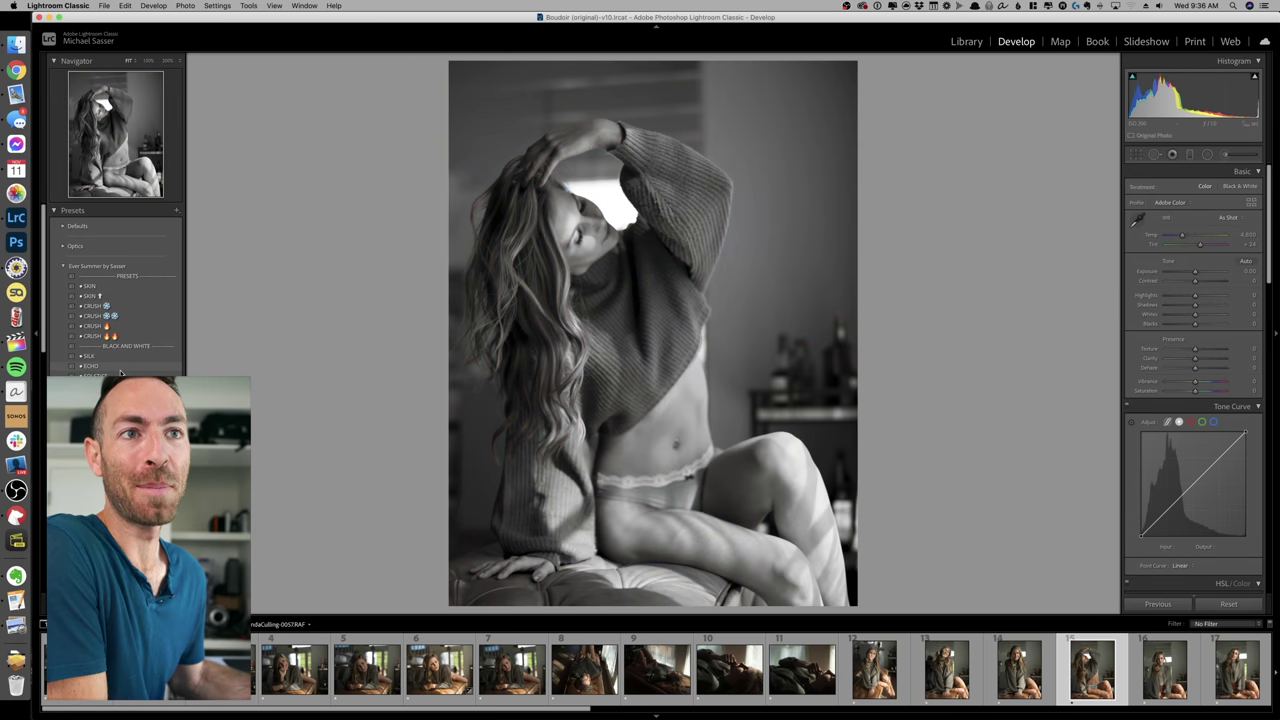
left_click(120, 371)
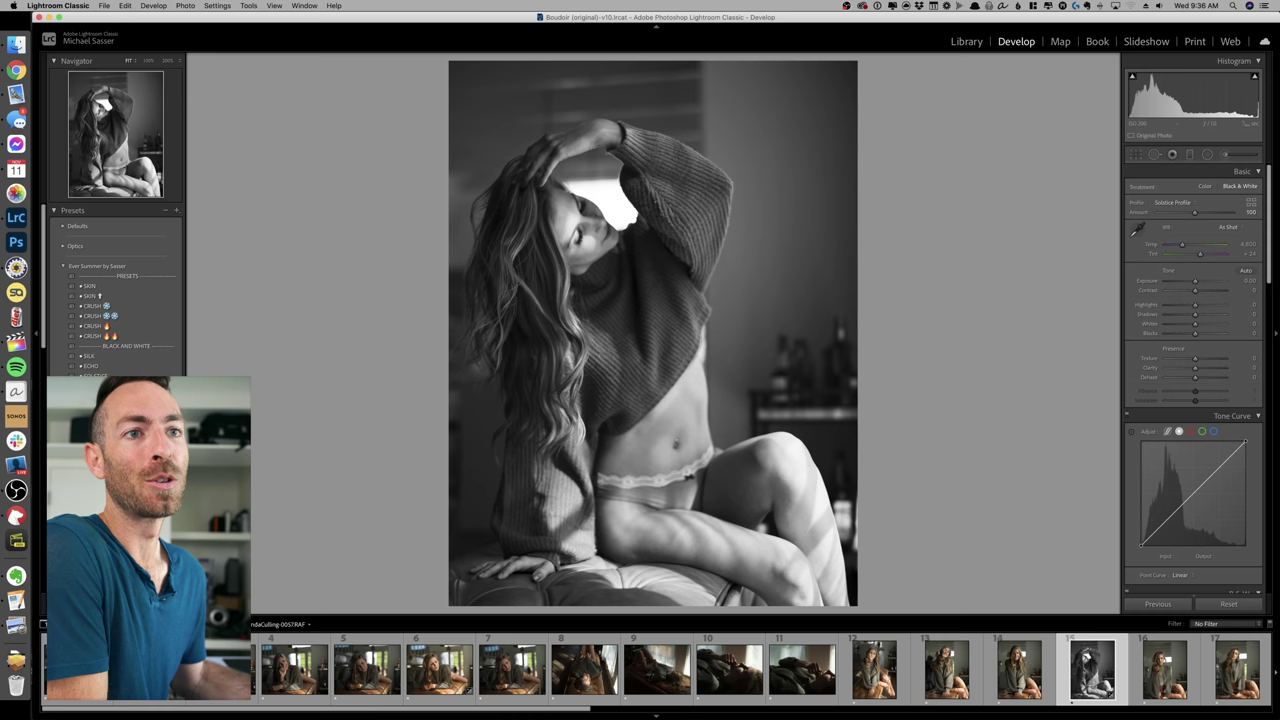
scroll(1195, 420, "down", 10)
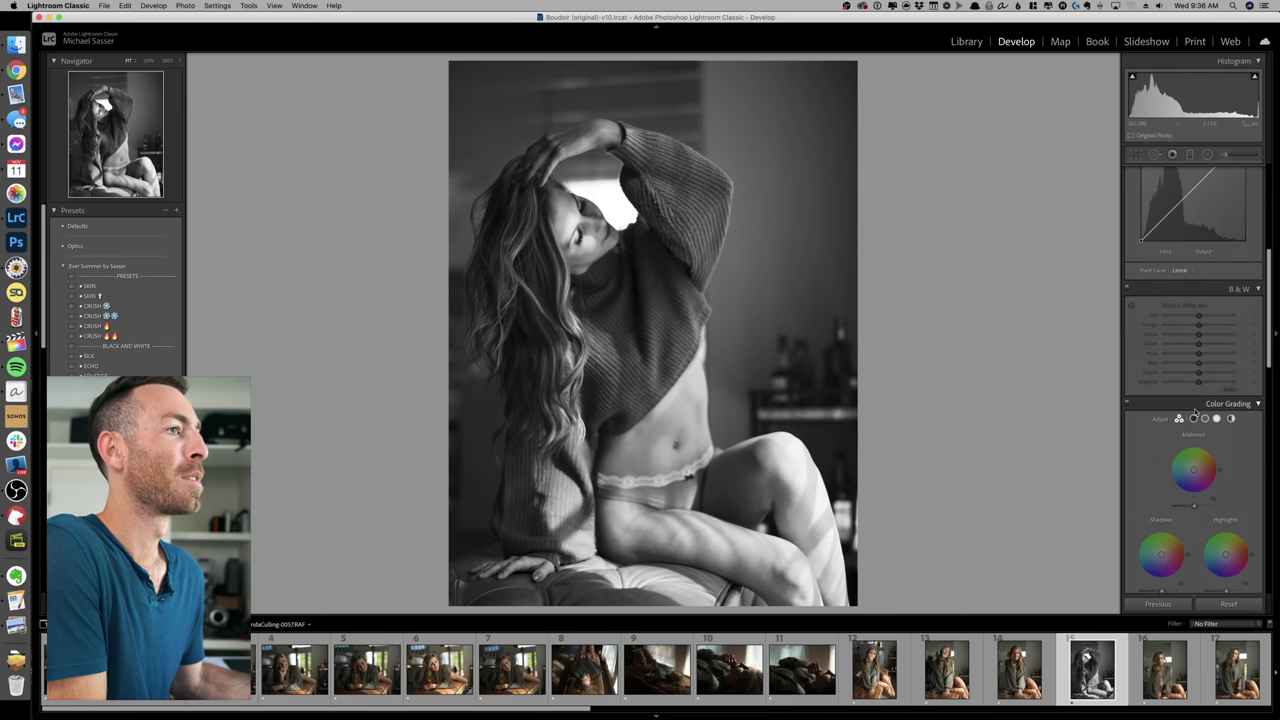
scroll(1201, 467, "down", 5)
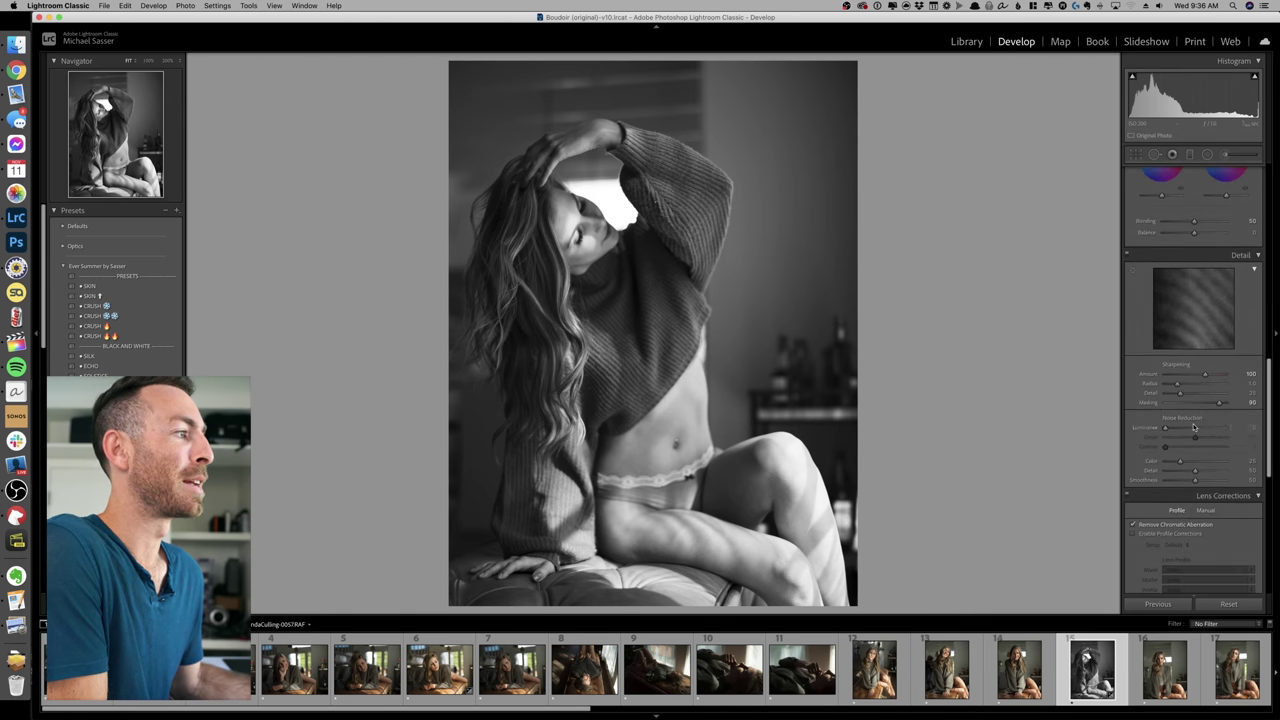
scroll(1190, 420, "down", 10)
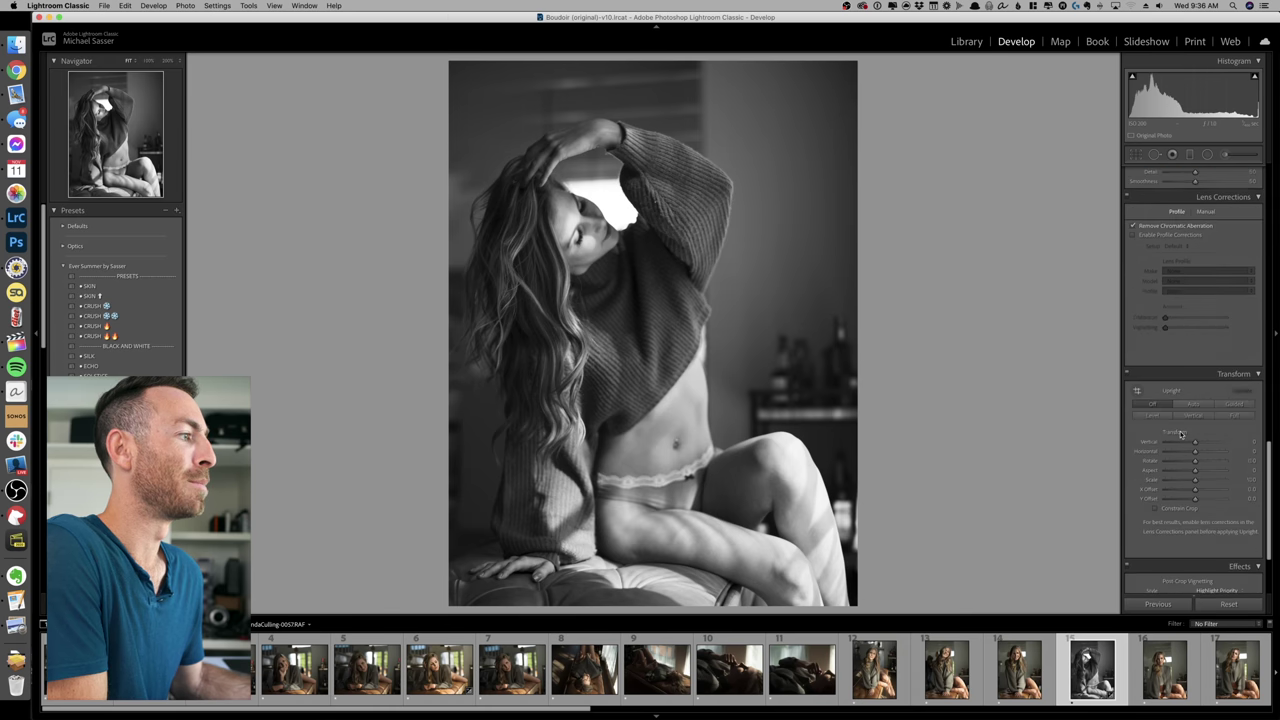
scroll(1201, 388, "up", 20)
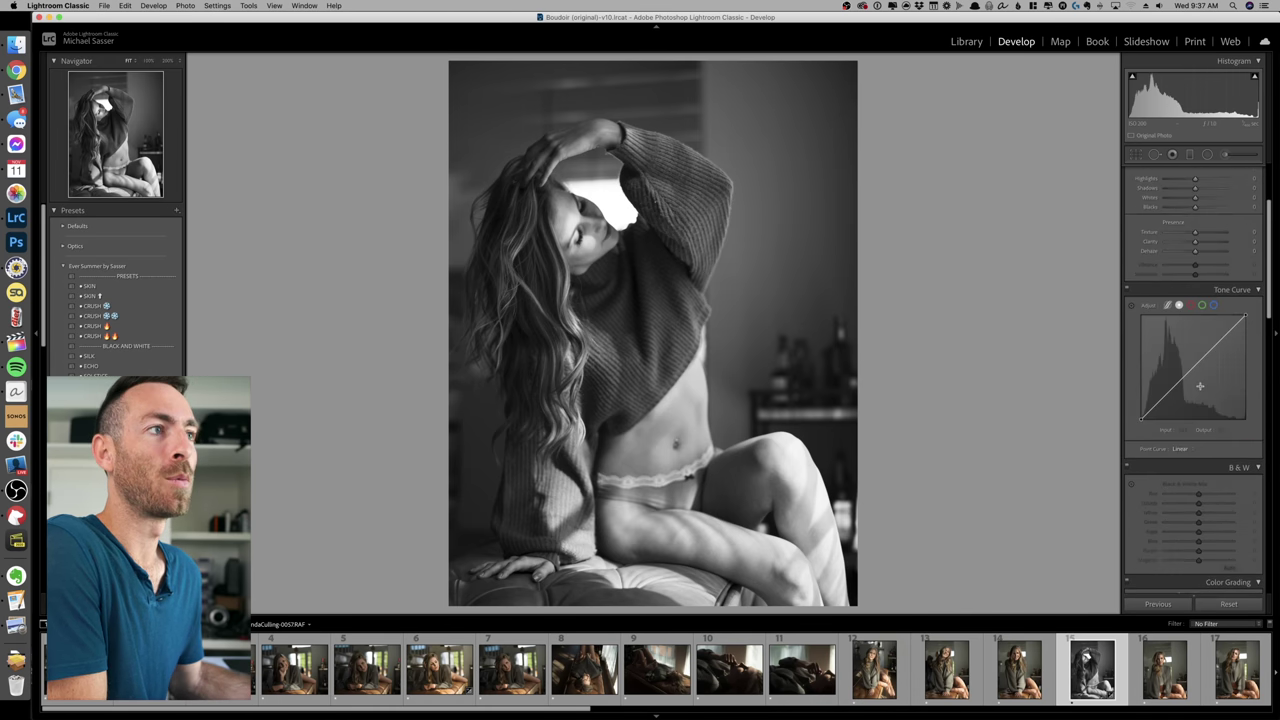
left_click_drag(1194, 314, 1200, 316)
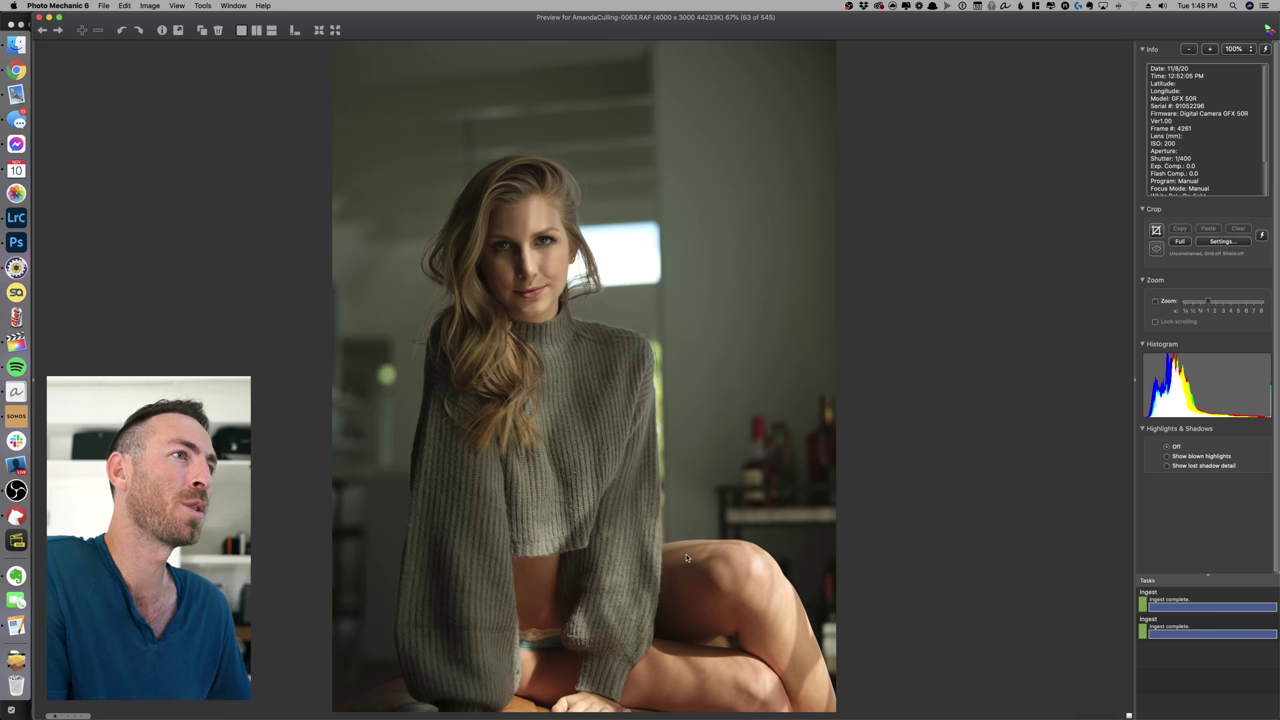
Page from photo 65 through the sweater shots past 85 into the kitchen series.
key("Right")
key("Right")
key("Right")
key("Right")
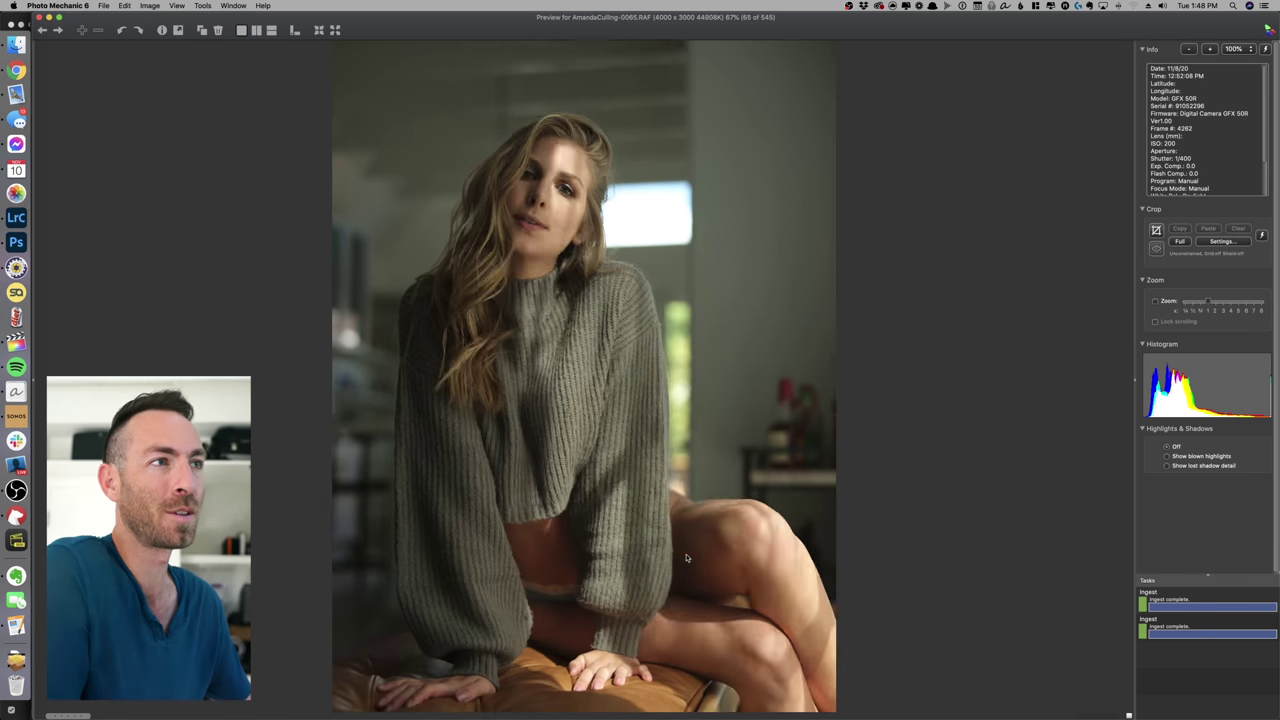
key("Left")
key("Left")
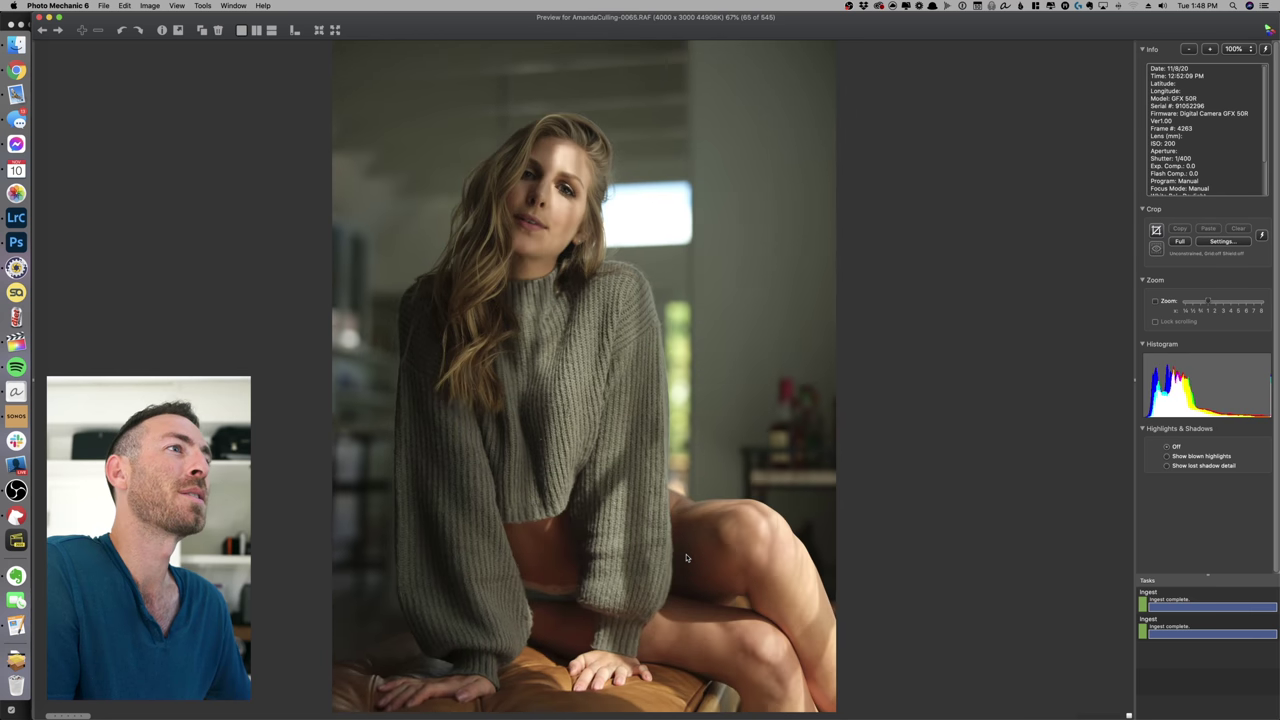
key("Right")
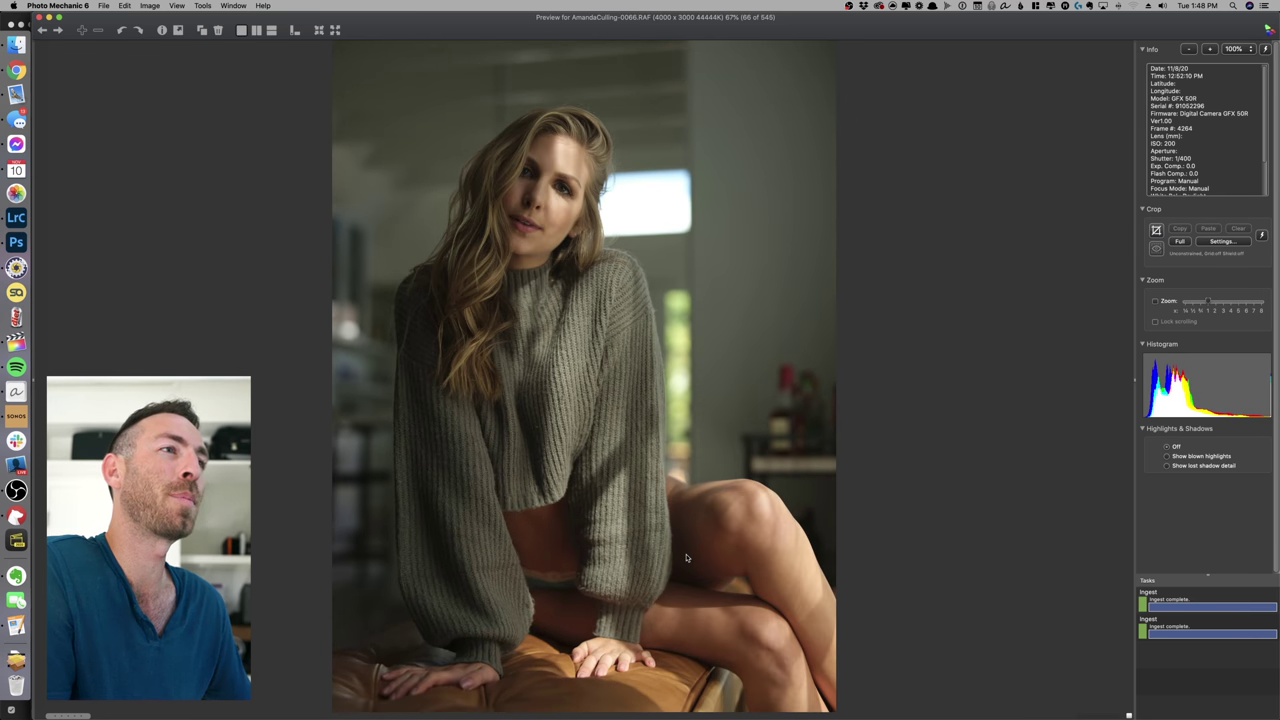
key("Right")
key("Right")
key("Right")
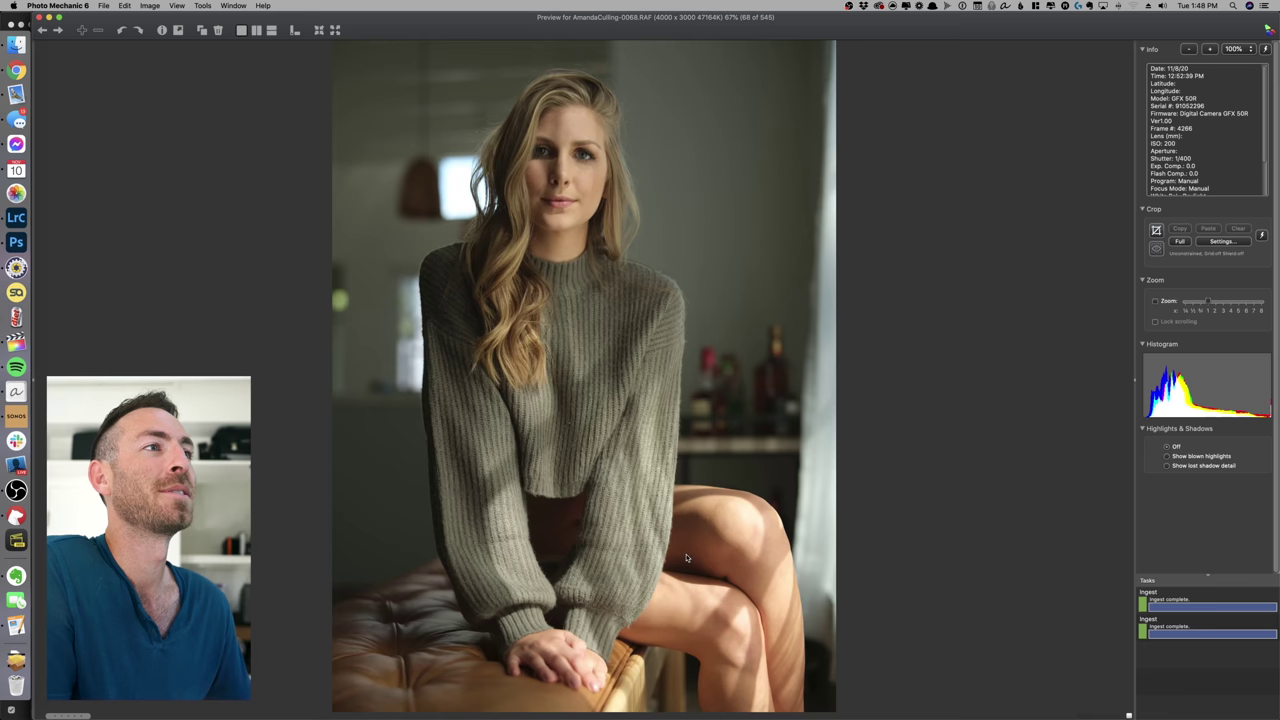
key("Right")
key("Right")
key("Right")
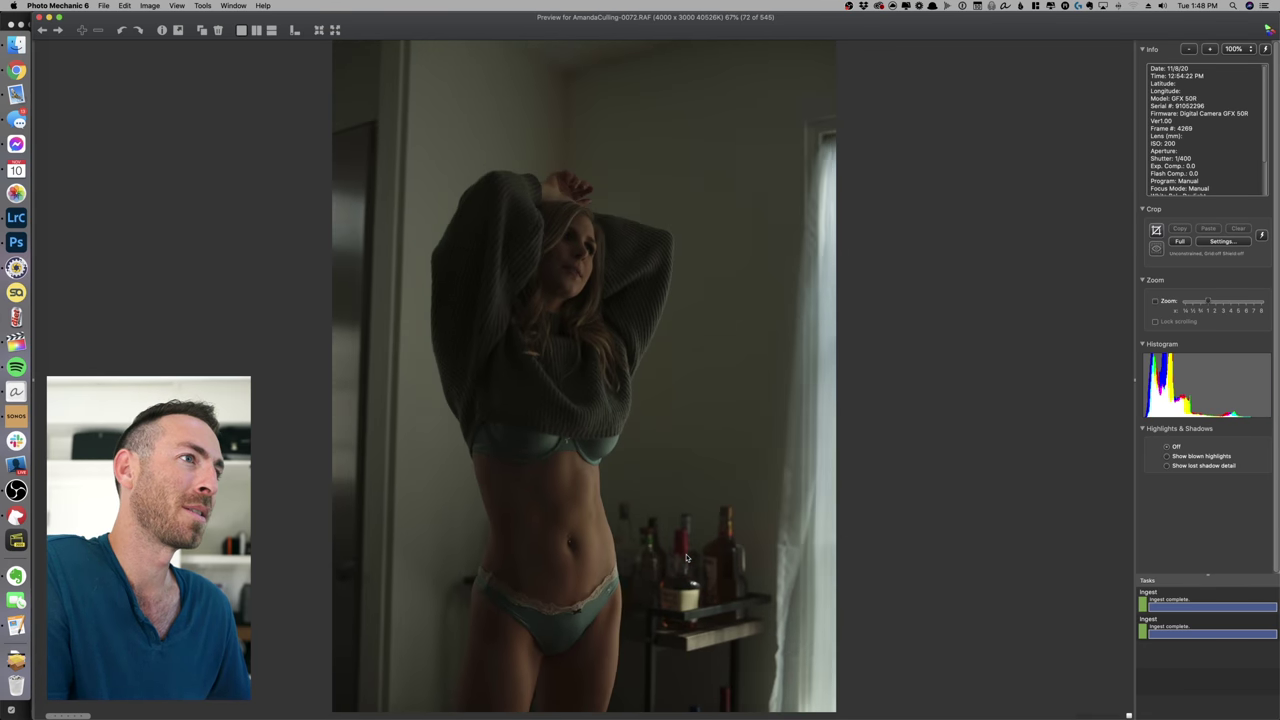
key("Right")
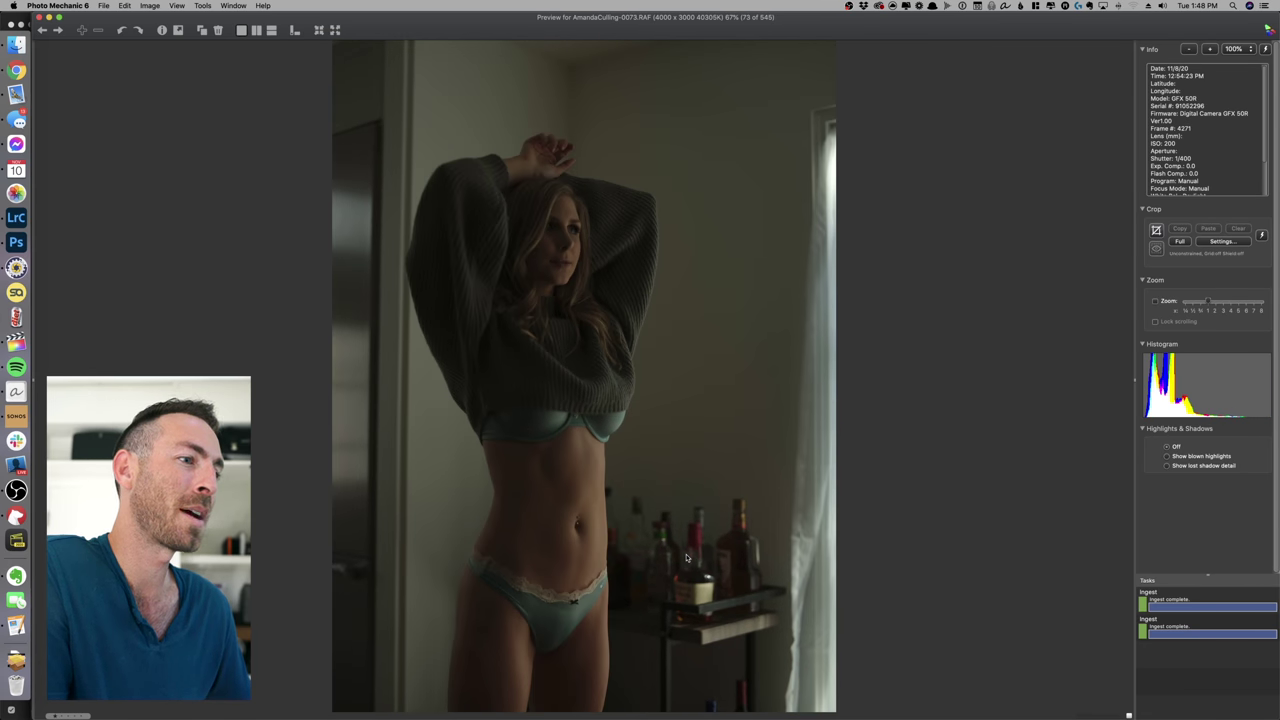
key("Right")
key("Right")
key("Right")
key("Right")
key("Right")
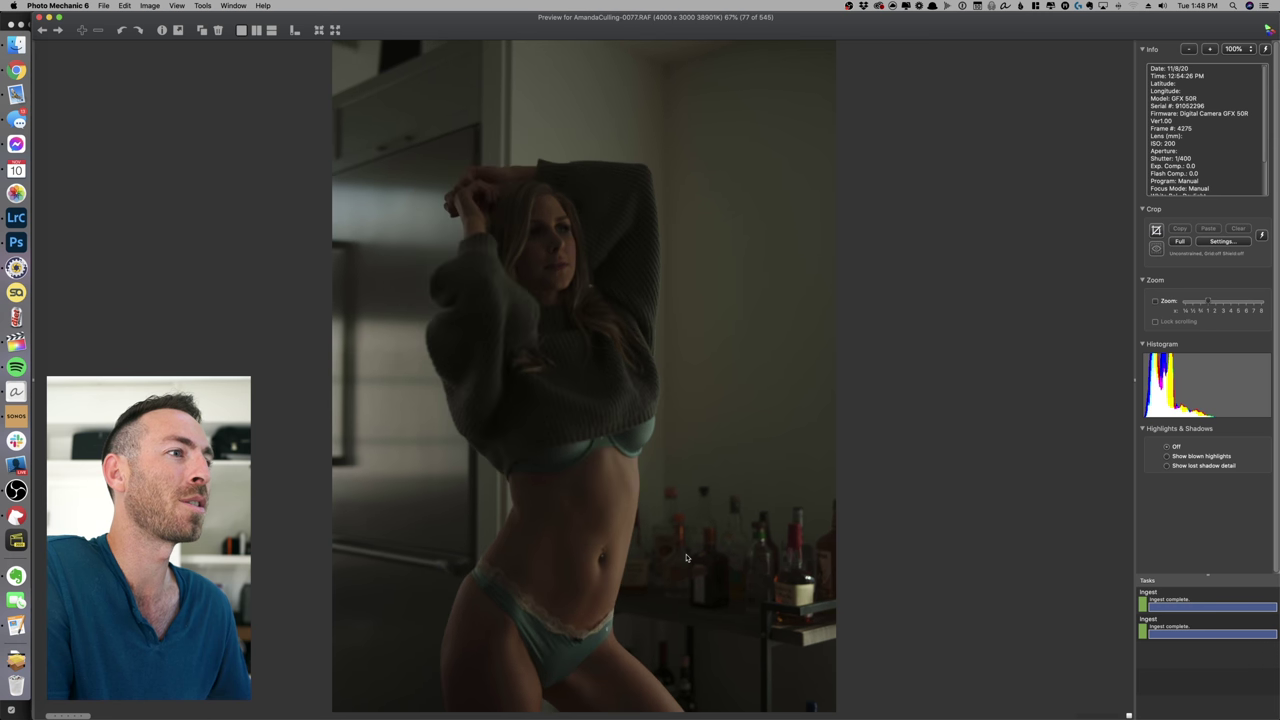
key("Right")
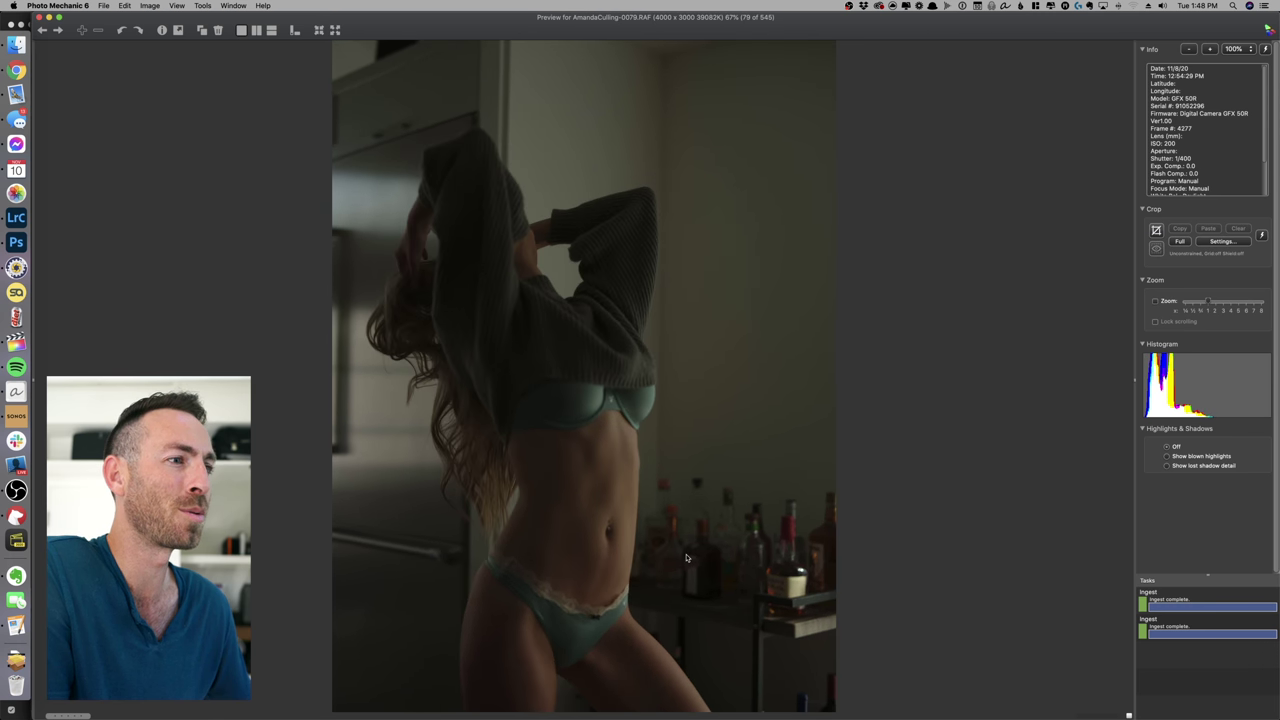
key("Right")
key("Right")
key("Right")
key("Right")
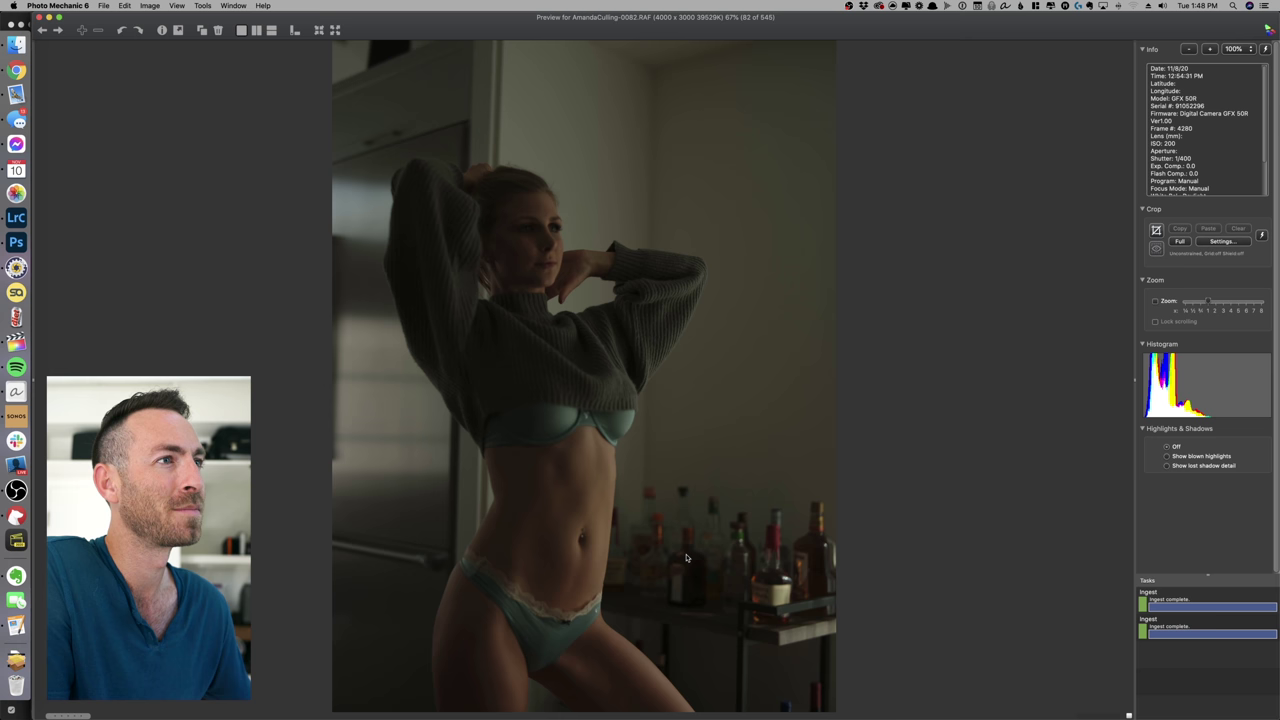
key("Right")
key("Right")
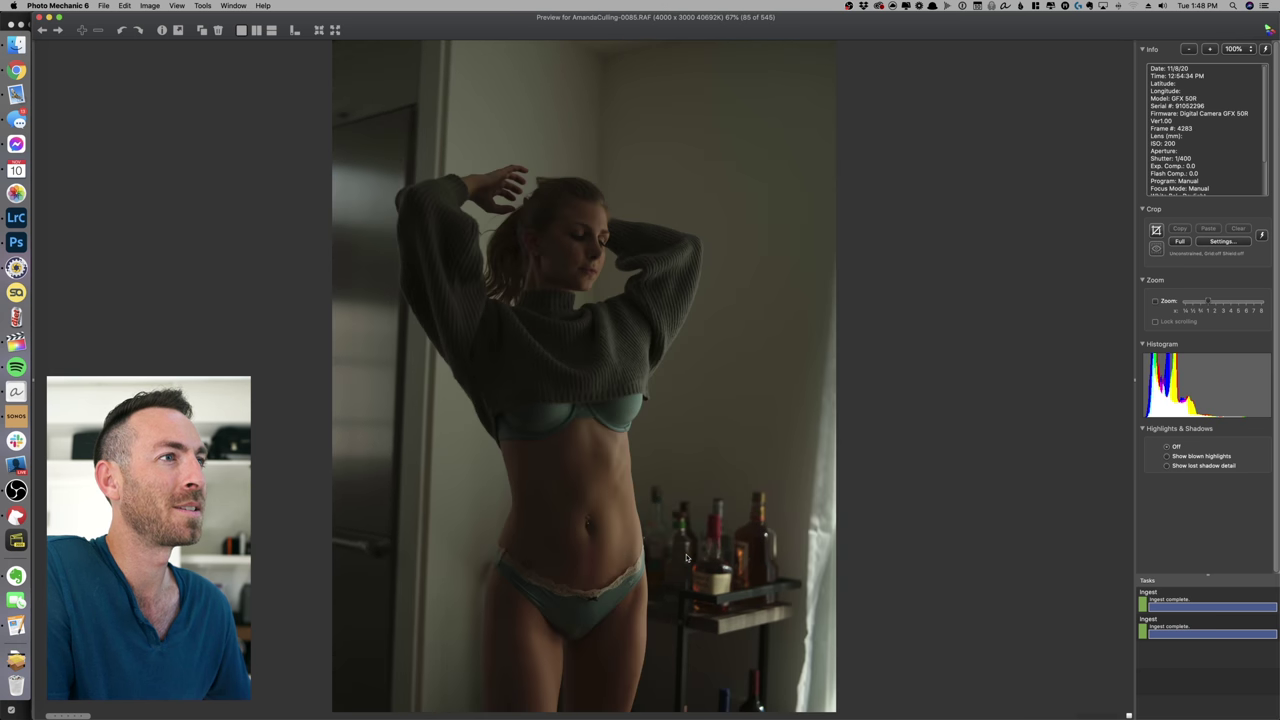
key("Right")
key("Right")
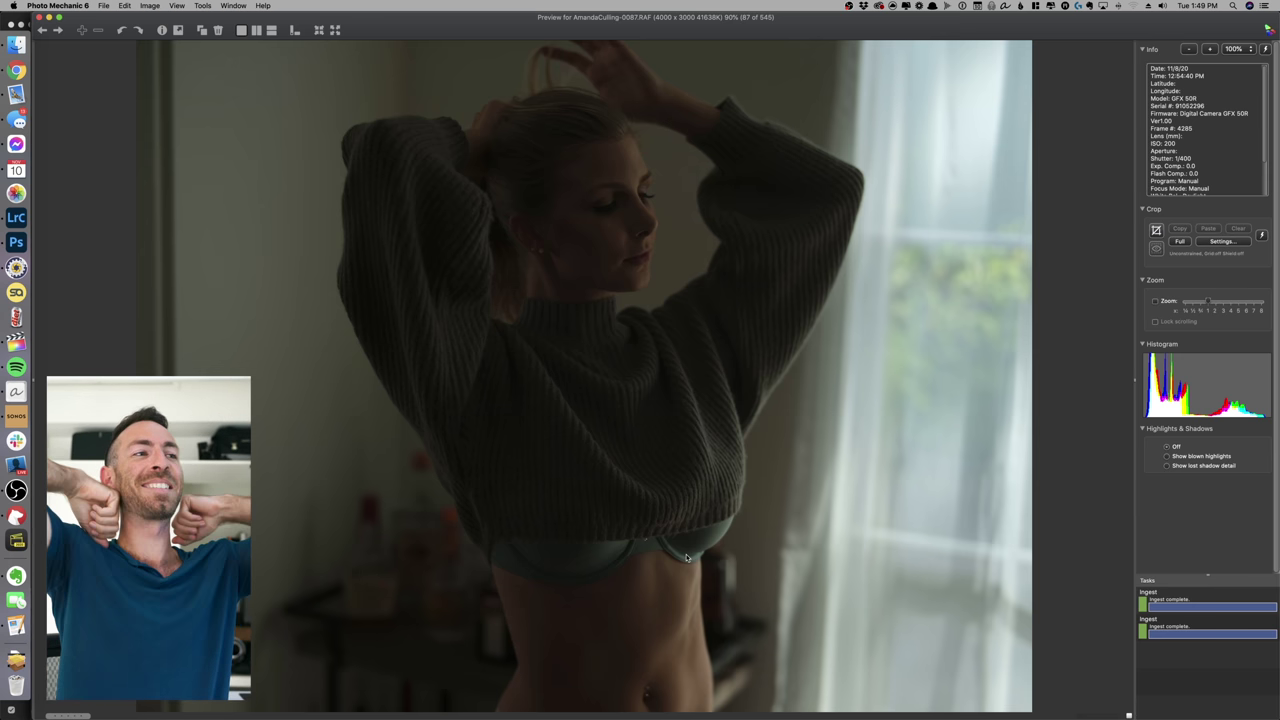
key("Right")
key("Right")
key("Right")
key("Right")
key("Right")
key("Right")
key("Right")
key("Right")
key("Right")
key("Right")
key("Right")
key("Right")
key("Right")
key("Right")
key("Right")
key("Right")
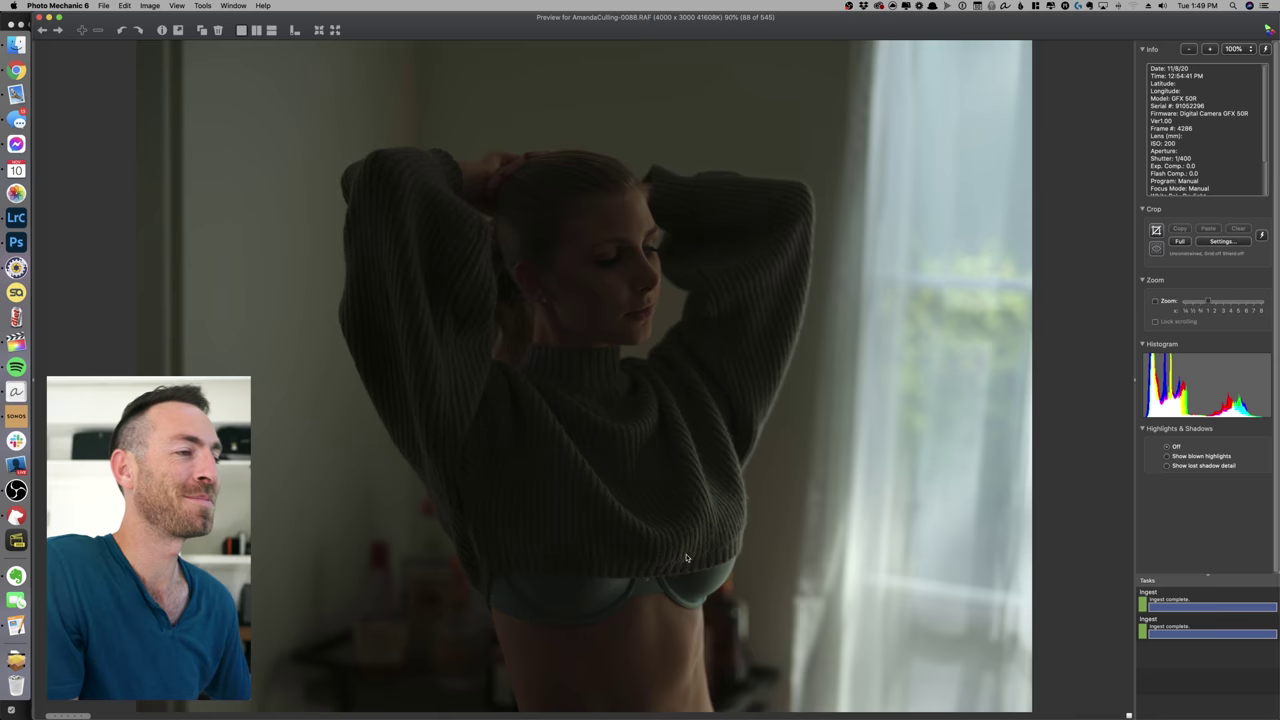
Go back to photo 100 to compare it with its neighbour, then advance through 103 to 105.
key("Right")
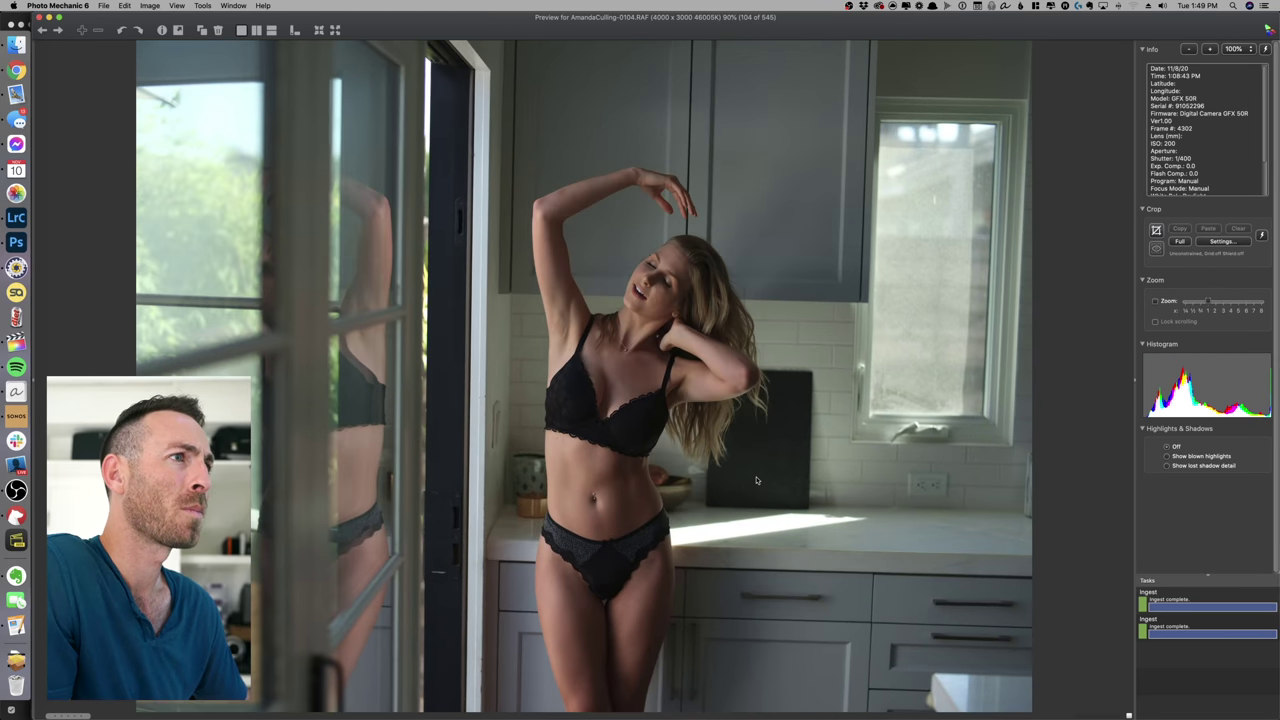
key("Left")
key("Left")
key("Left")
key("Left")
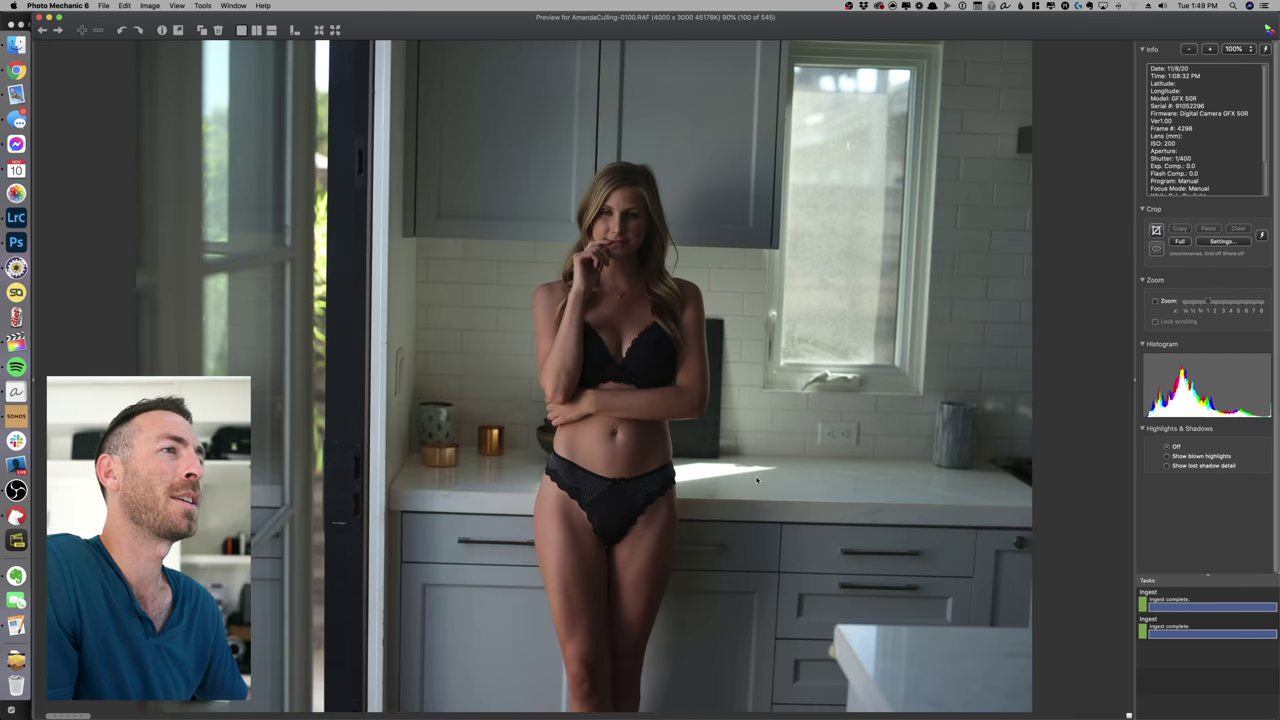
key("Right")
key("Left")
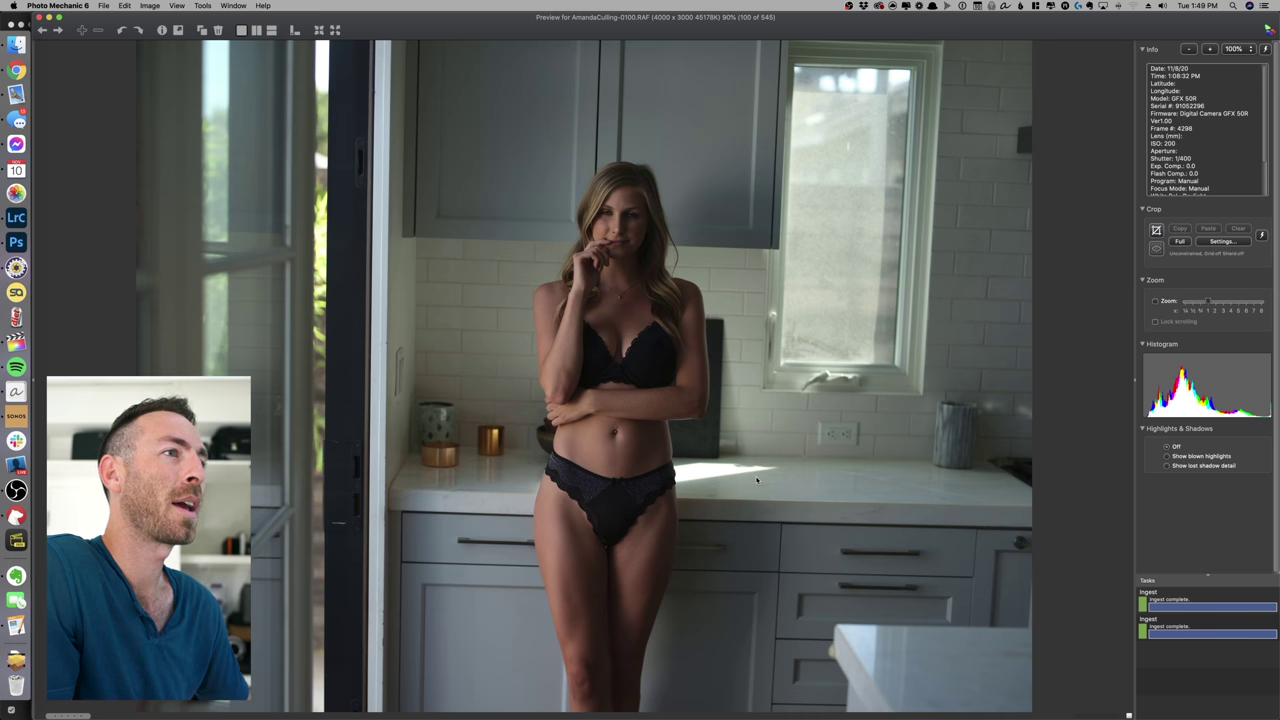
key("Right")
key("Right")
key("Right")
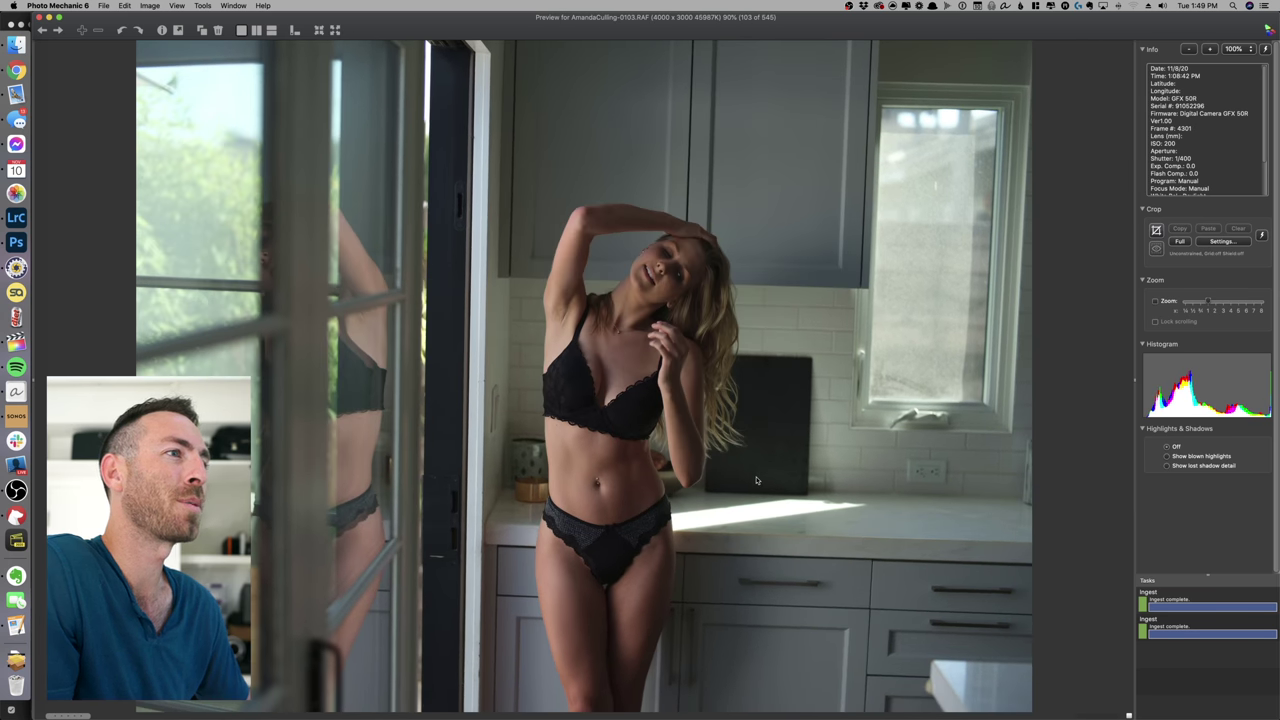
key("Right")
key("Right")
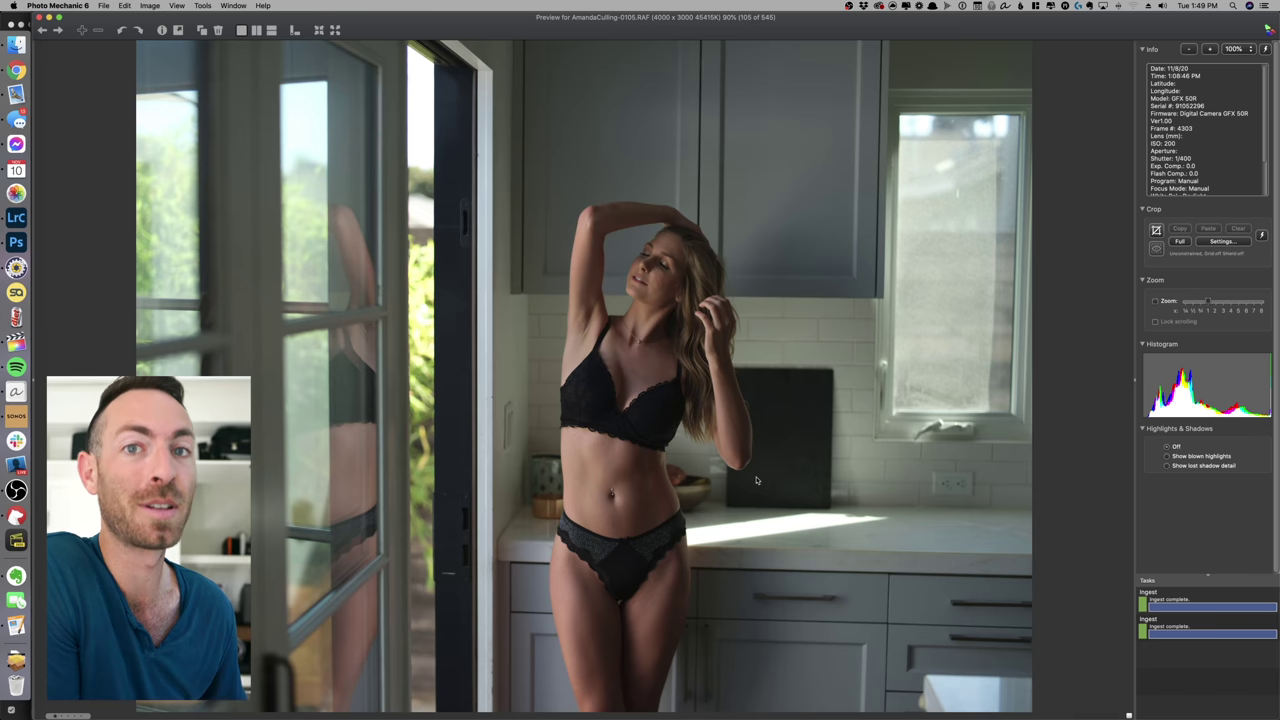
Review kitchen photos 110 through 135, pausing on 110, 116 and 124 along the way.
key("Right")
key("Right")
key("Right")
key("Right")
key("Right")
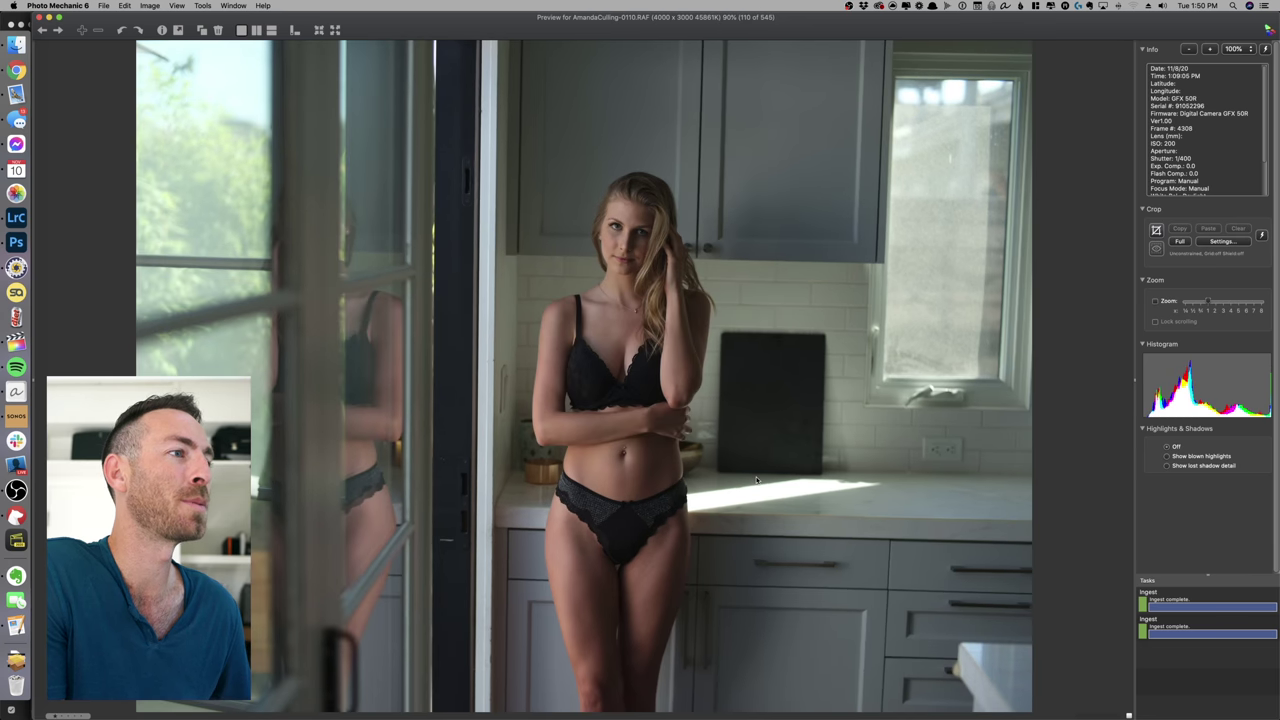
key("Right")
key("Left")
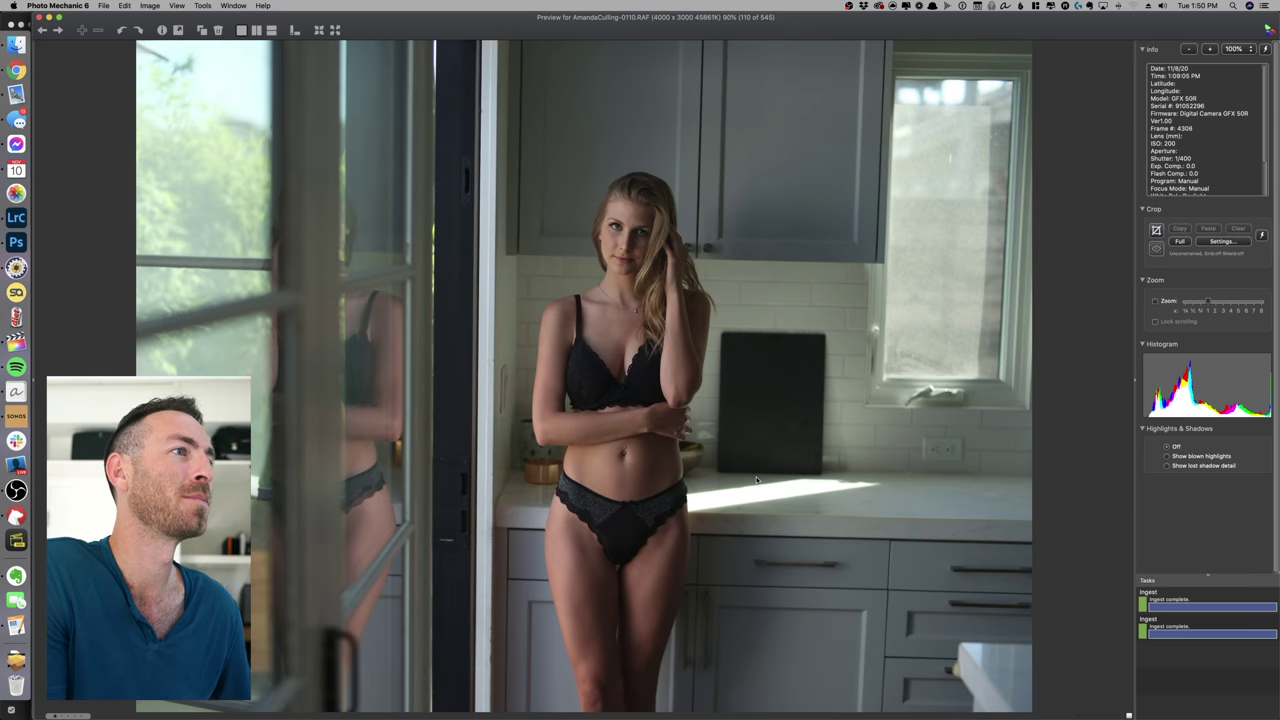
key("Right")
key("Right")
key("Right")
key("Right")
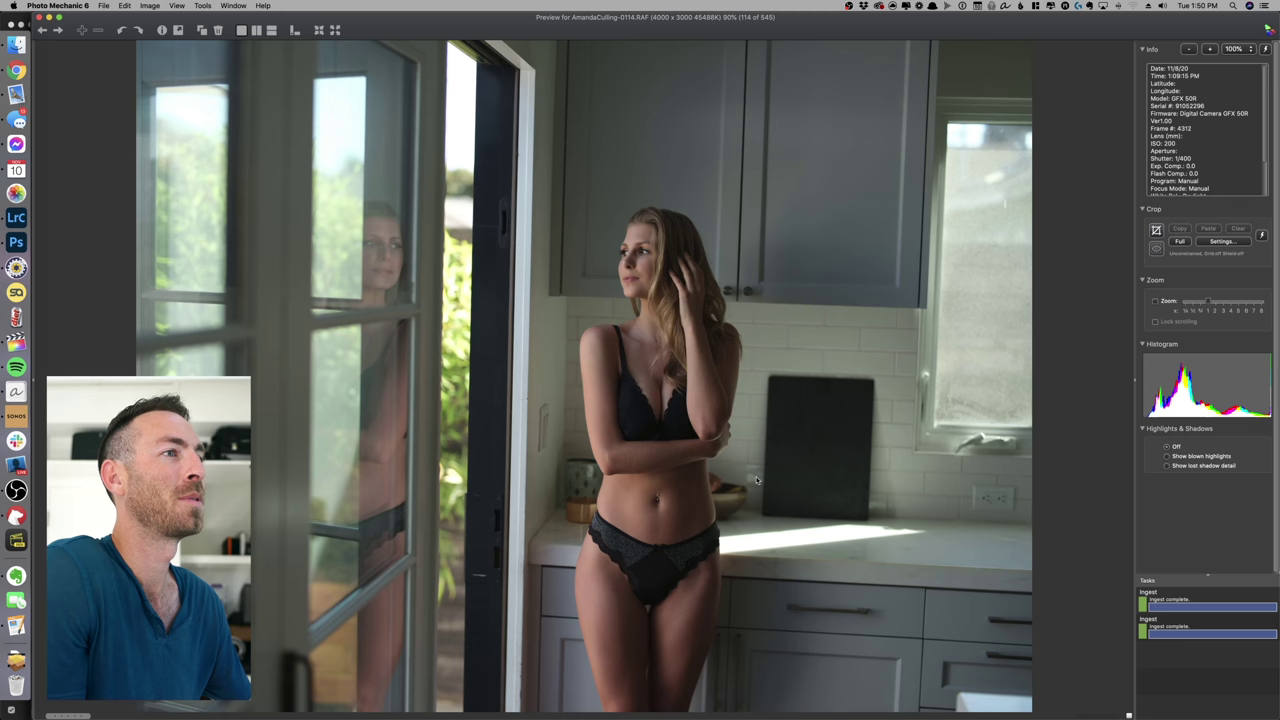
key("Right")
key("Right")
key("Right")
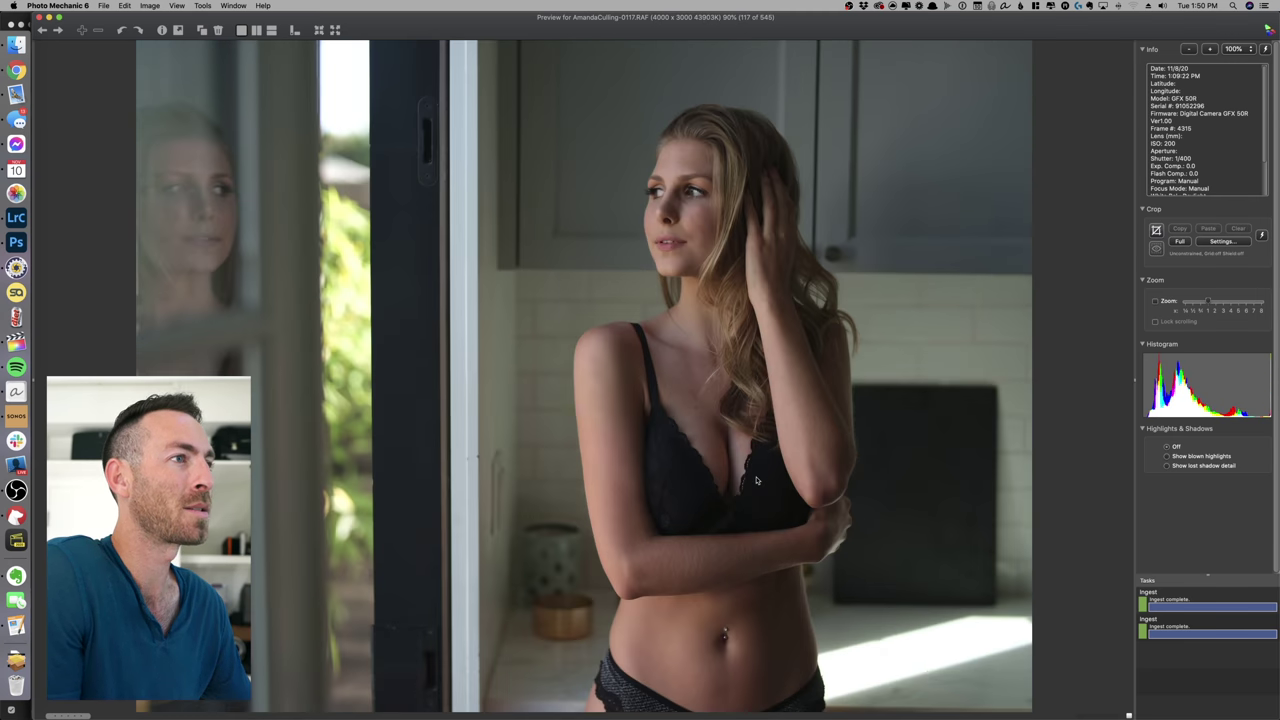
key("Left")
key("Left")
key("Left")
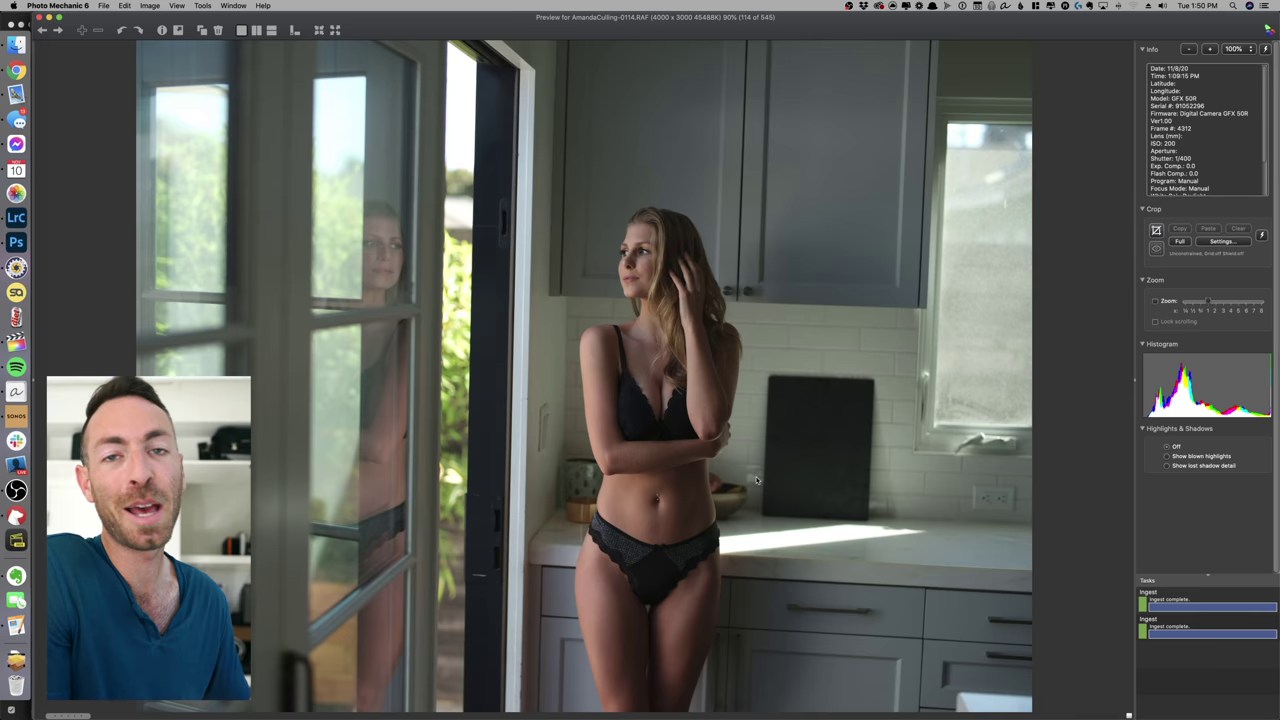
key("Right")
key("Right")
key("Right")
key("Right")
key("Right")
key("Right")
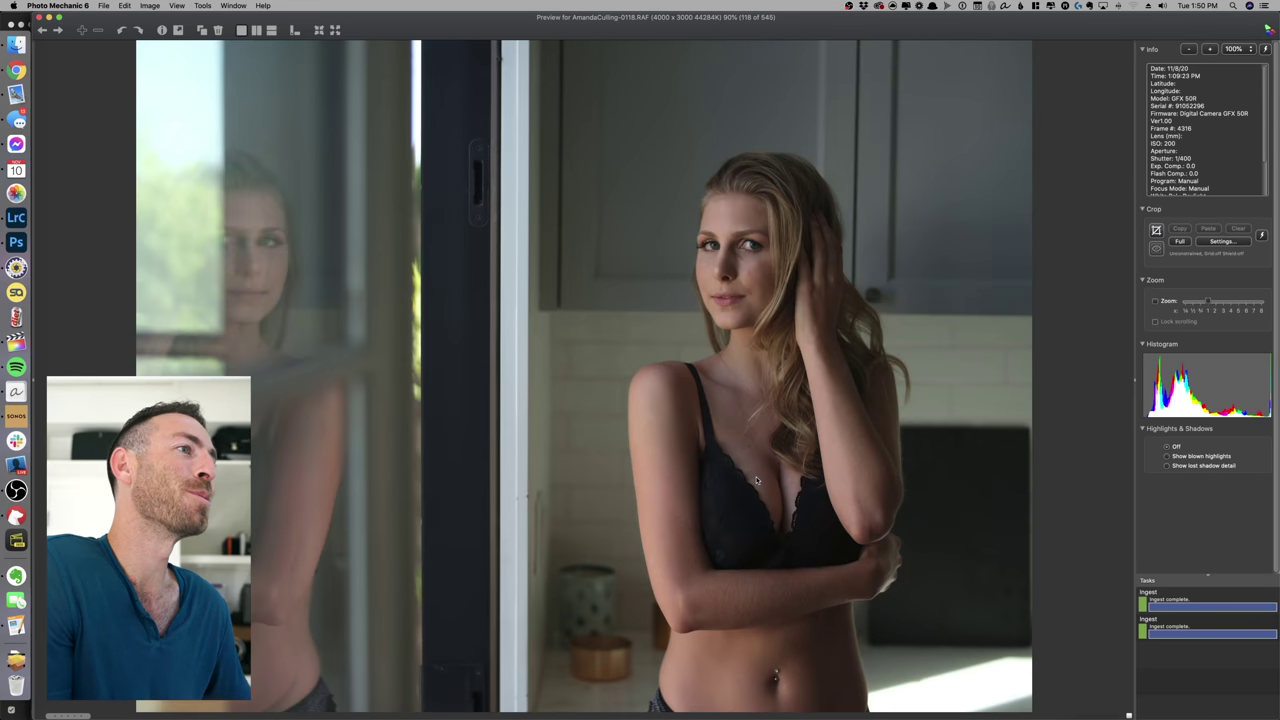
key("Right")
key("Right")
key("Right")
key("Right")
key("Right")
key("Right")
key("Right")
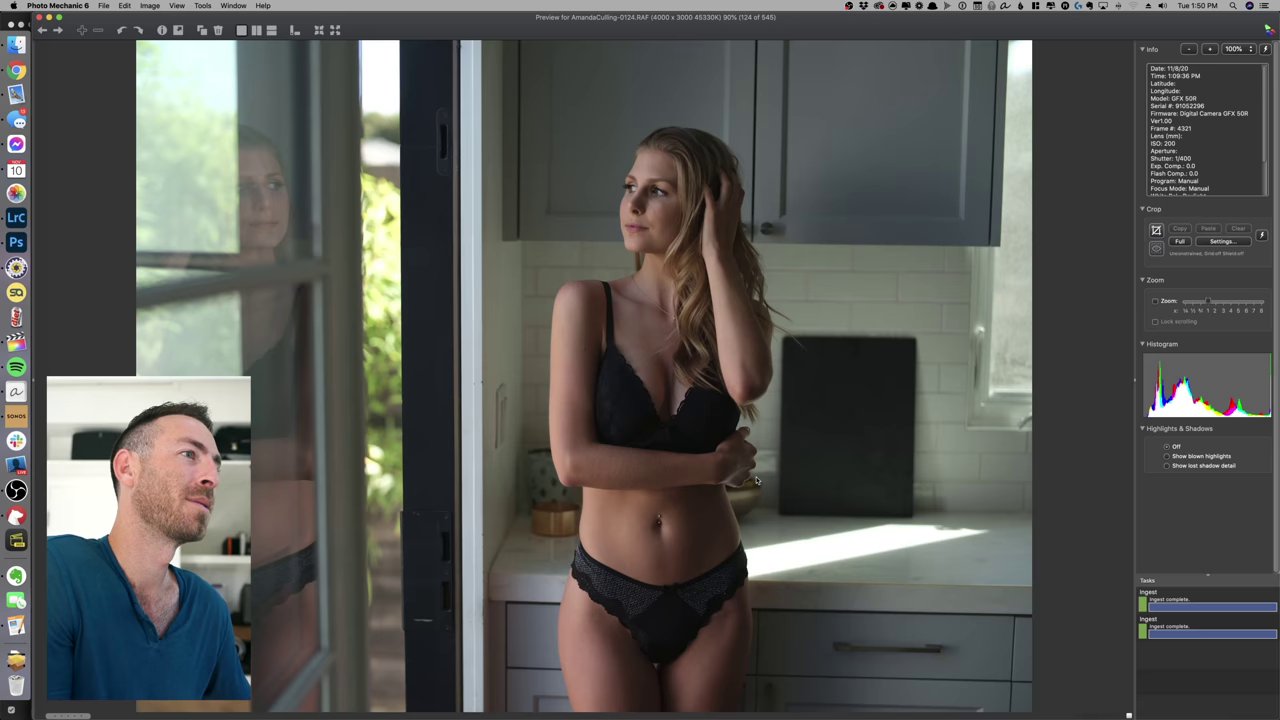
key("Left")
key("Left")
key("Left")
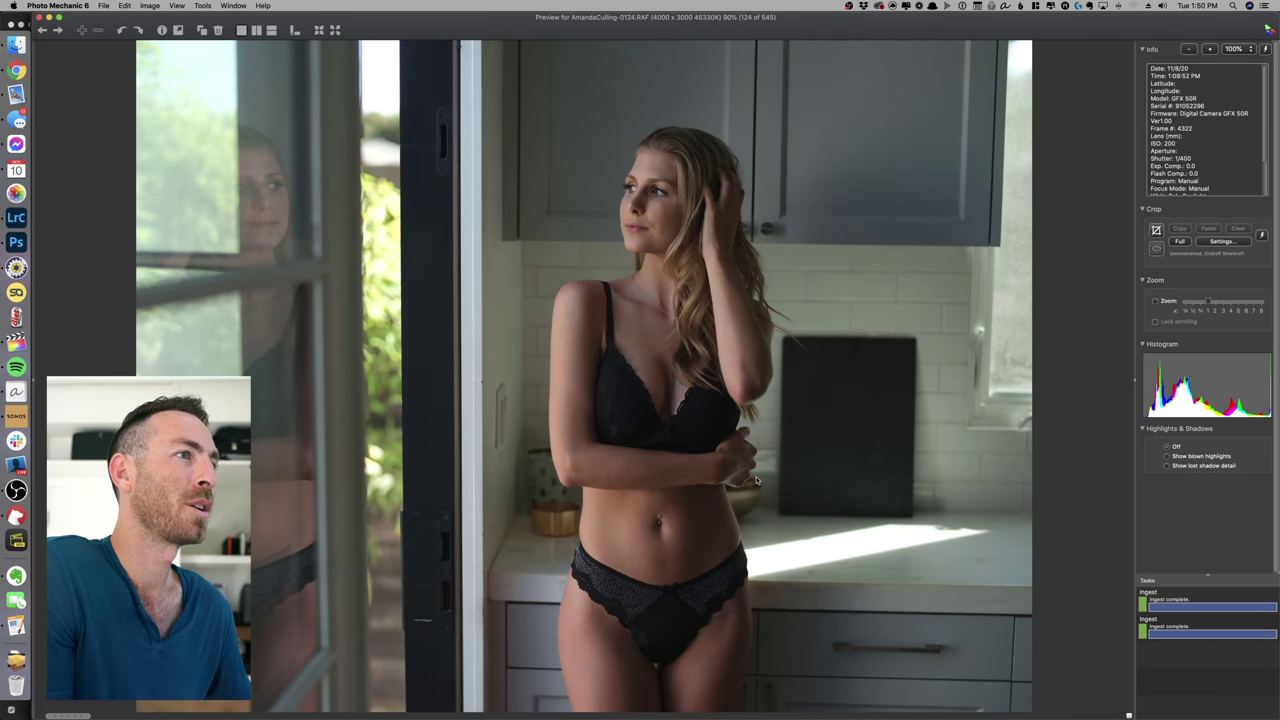
key("Right")
key("Right")
key("Right")
key("Right")
key("Right")
key("Right")
key("Right")
key("Right")
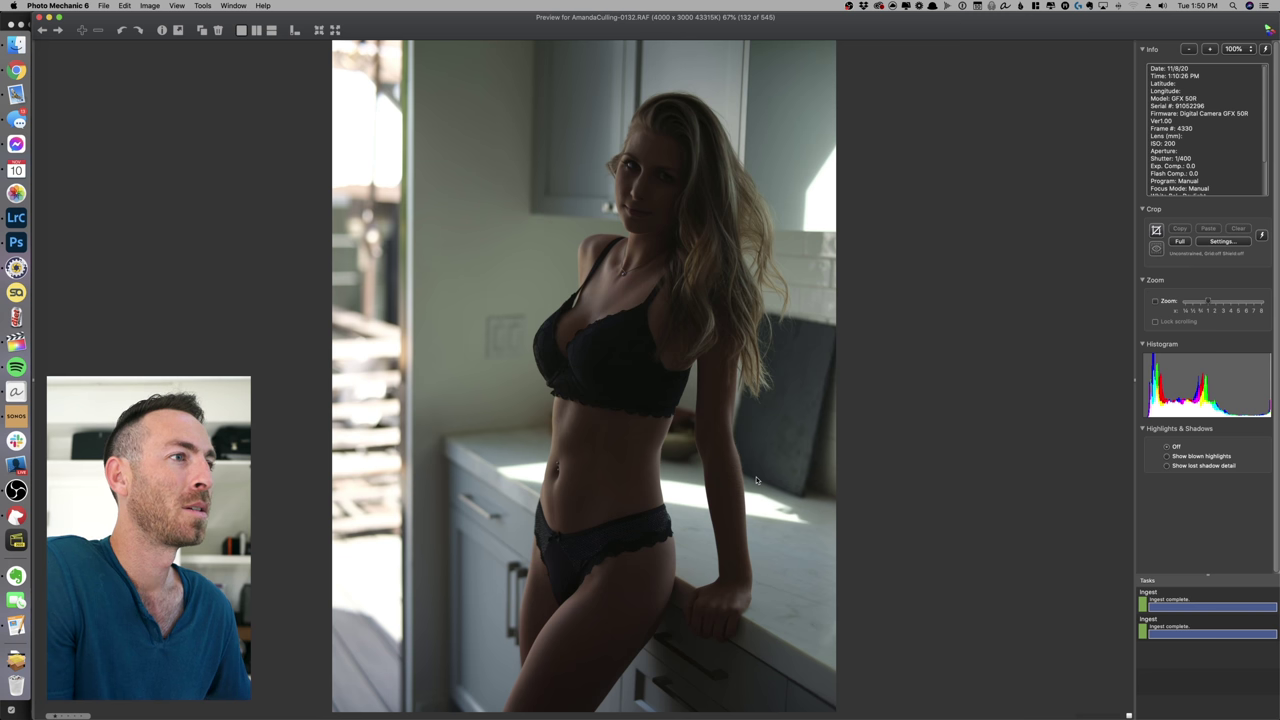
key("Right")
key("Right")
key("Right")
key("Right")
key("Right")
key("Right")
key("Right")
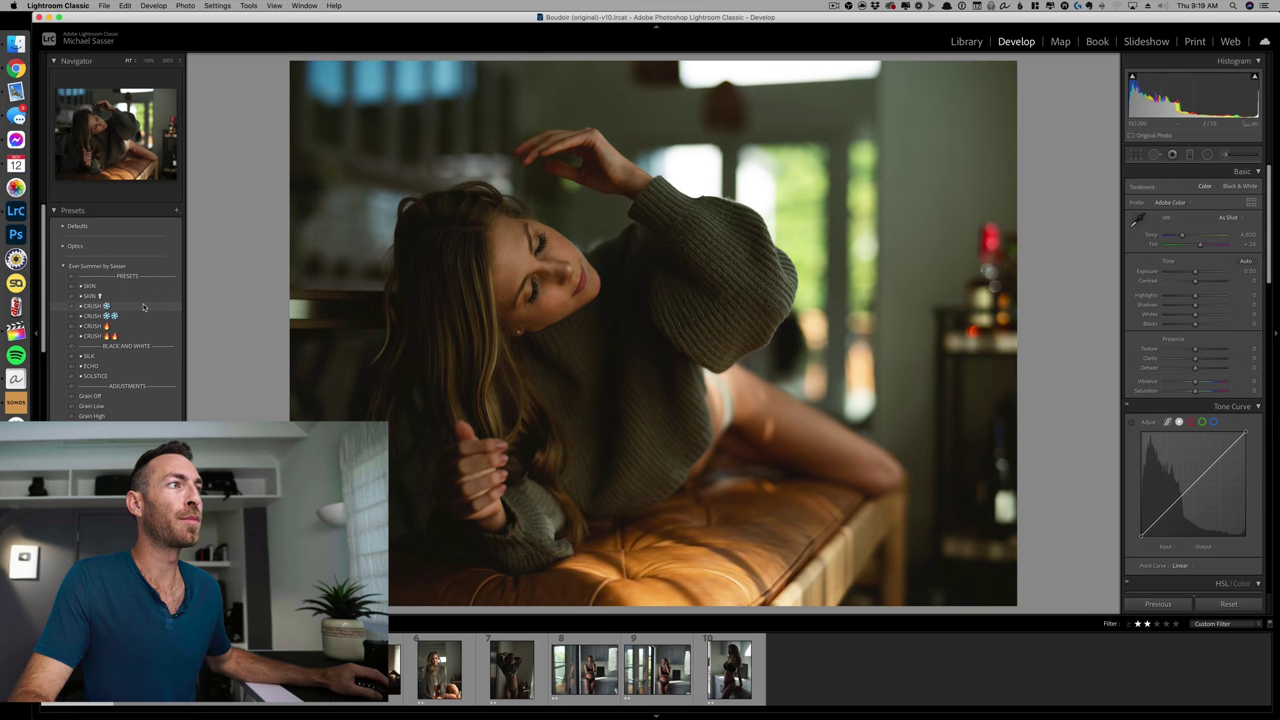
Apply the CRUSH ❄ preset, brighten exposure slightly and nudge the tint a little higher.
left_click(143, 307)
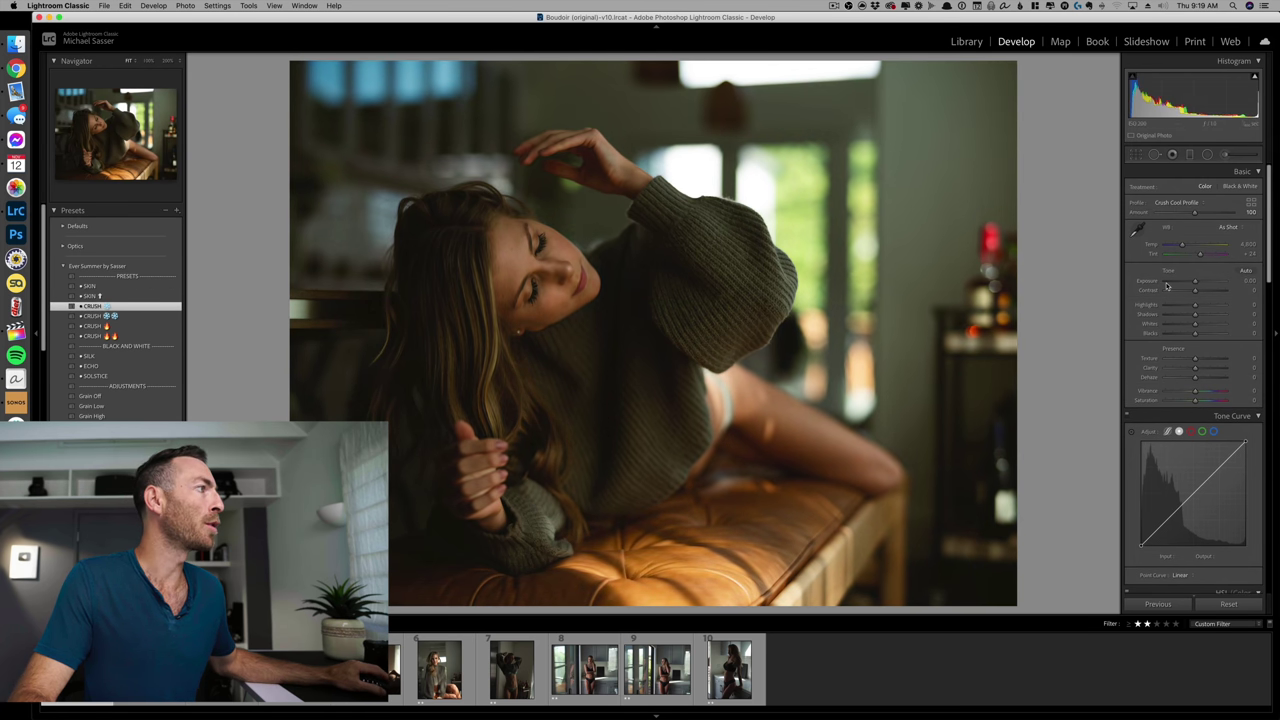
left_click_drag(1195, 282, 1199, 284)
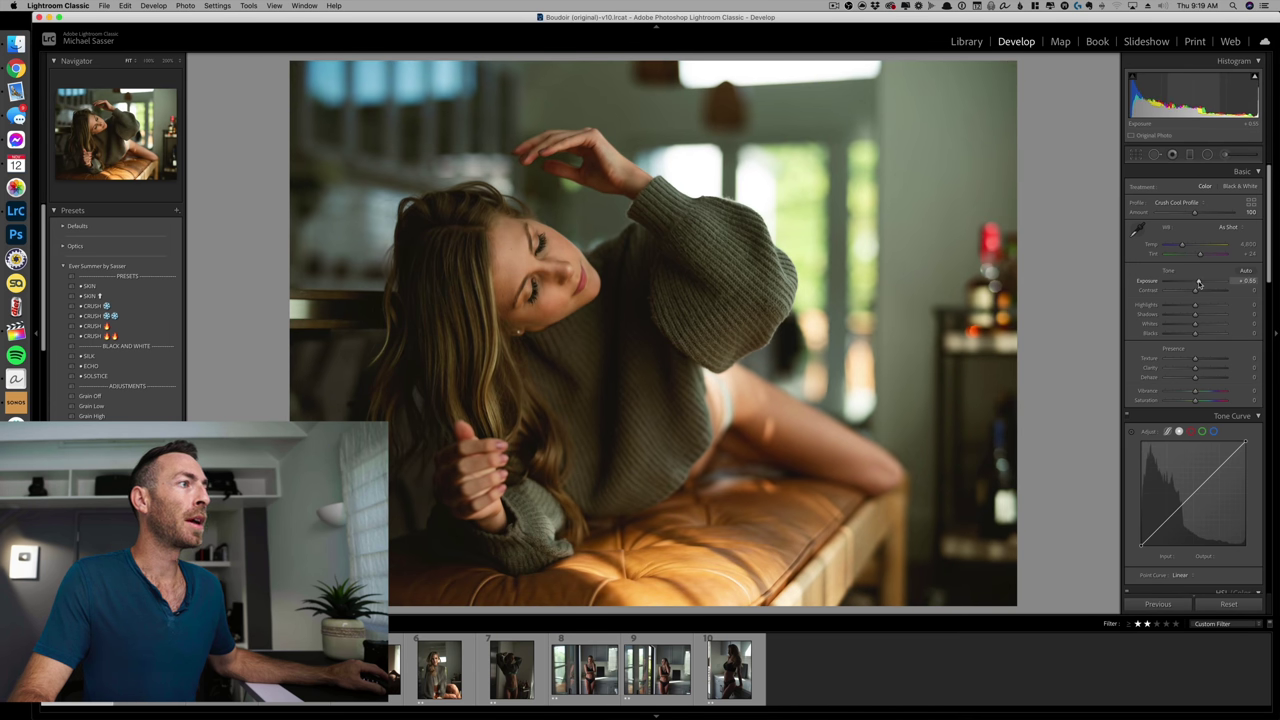
left_click_drag(1200, 254, 1204, 257)
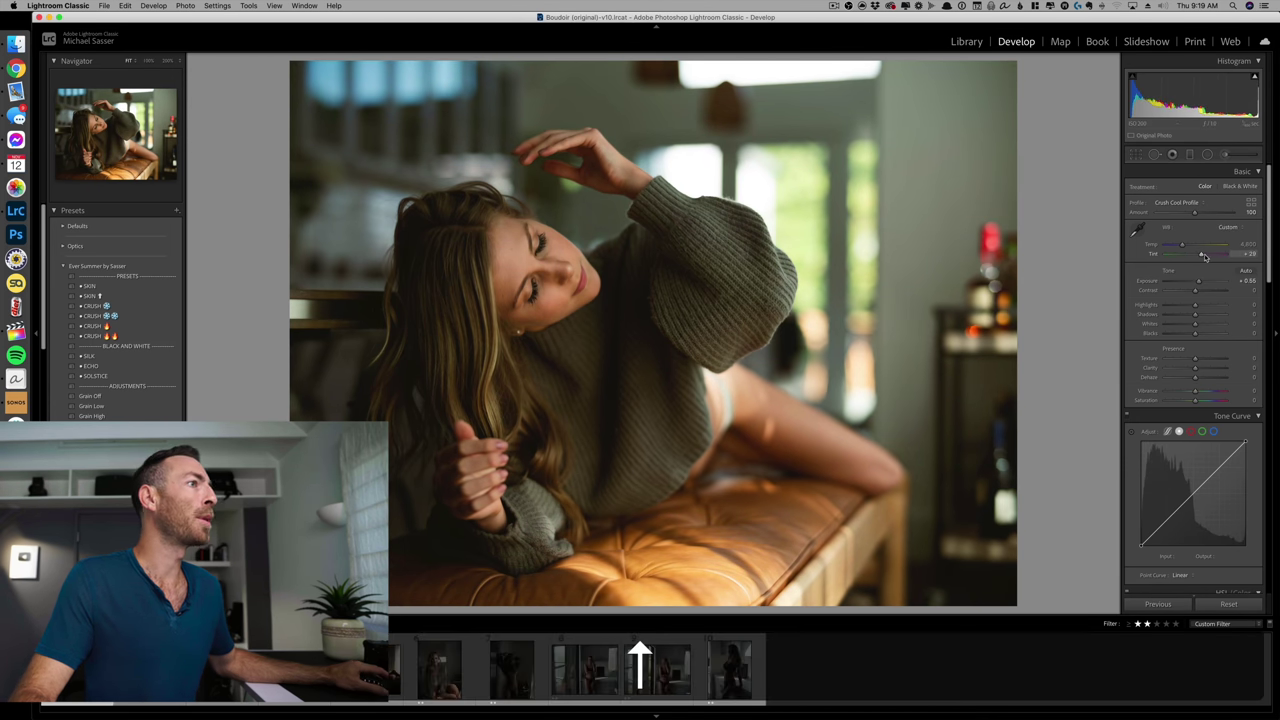
Add two radial filters, one around the face and a larger one over face and arm.
key("shift+m")
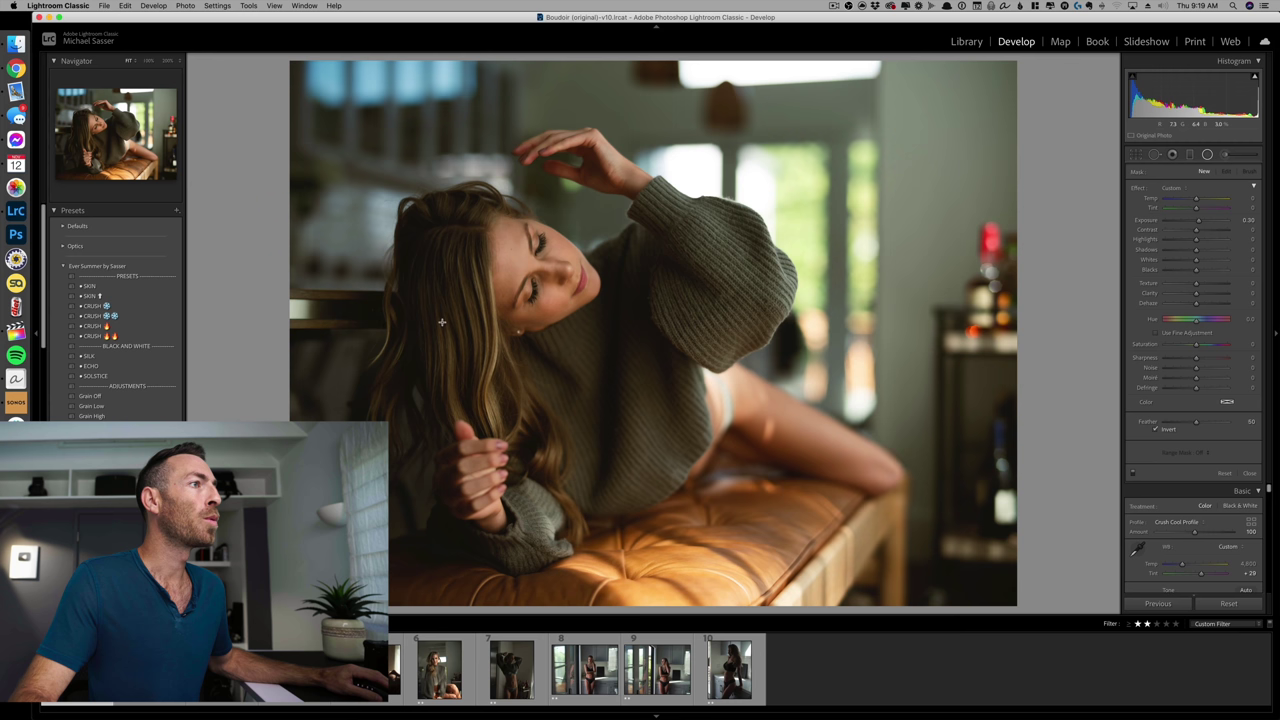
left_click_drag(530, 270, 630, 337)
key("shift+m")
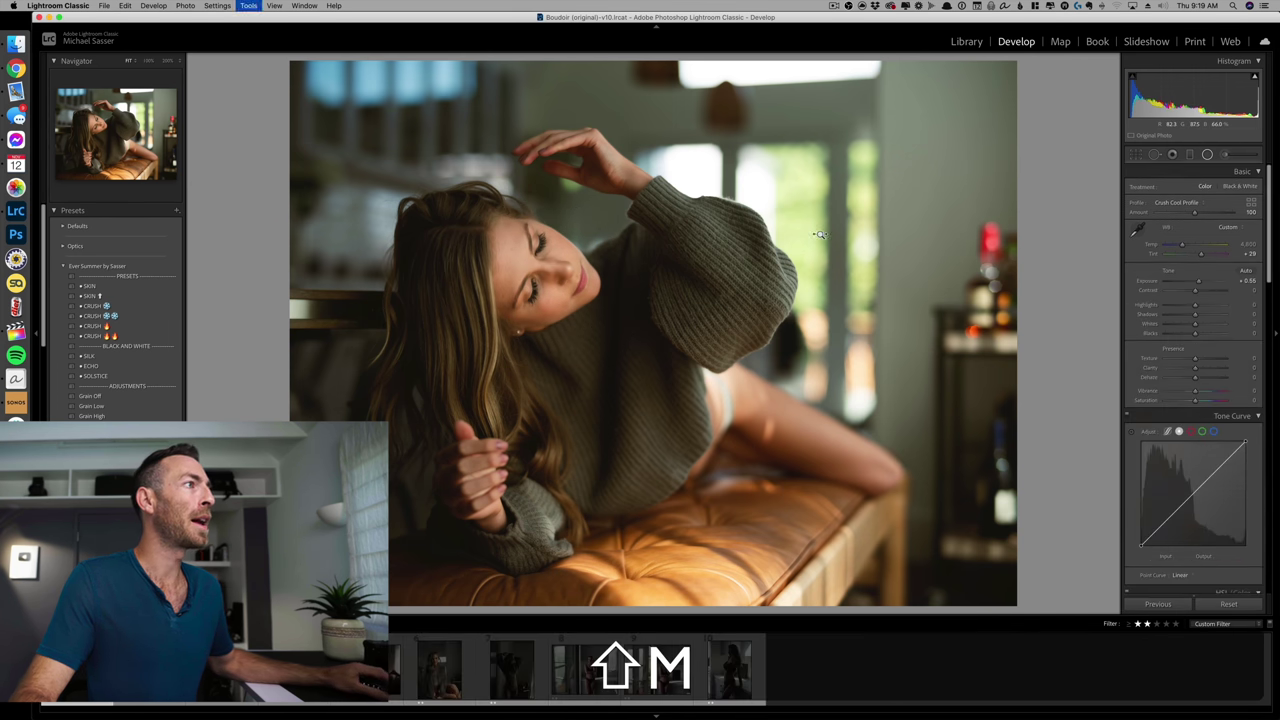
left_click_drag(882, 210, 1162, 453)
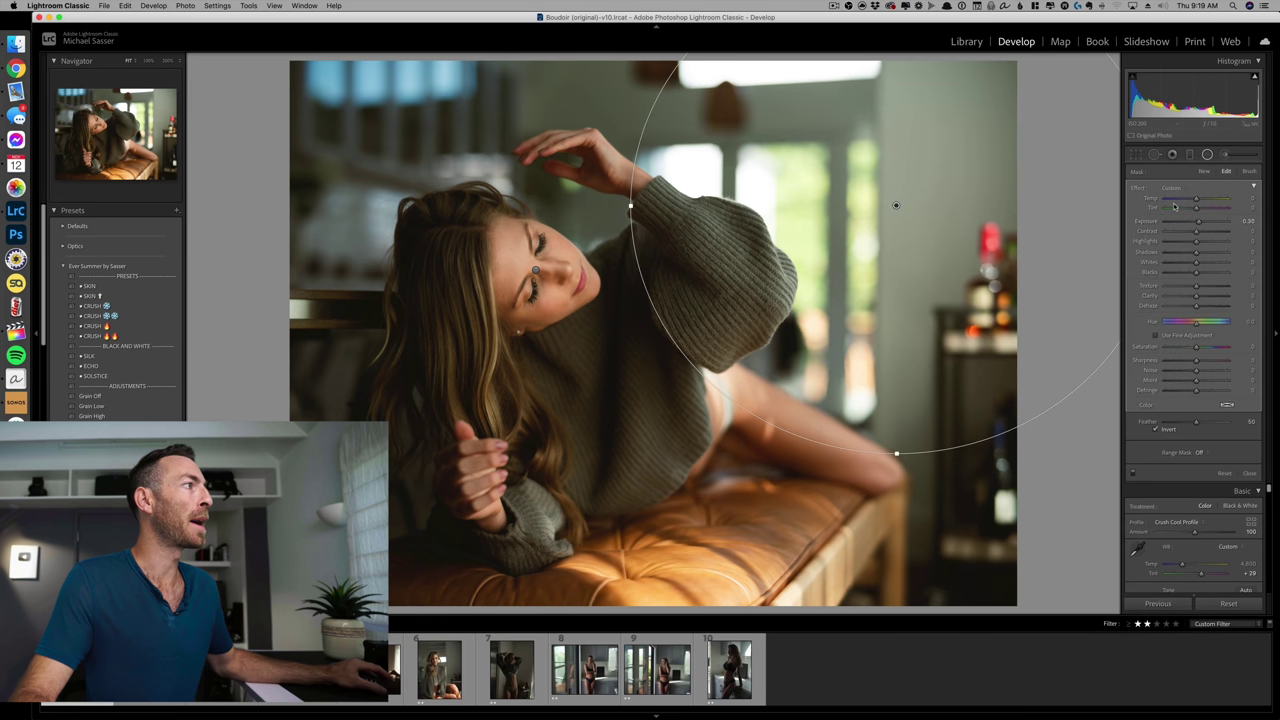
key("shift+m")
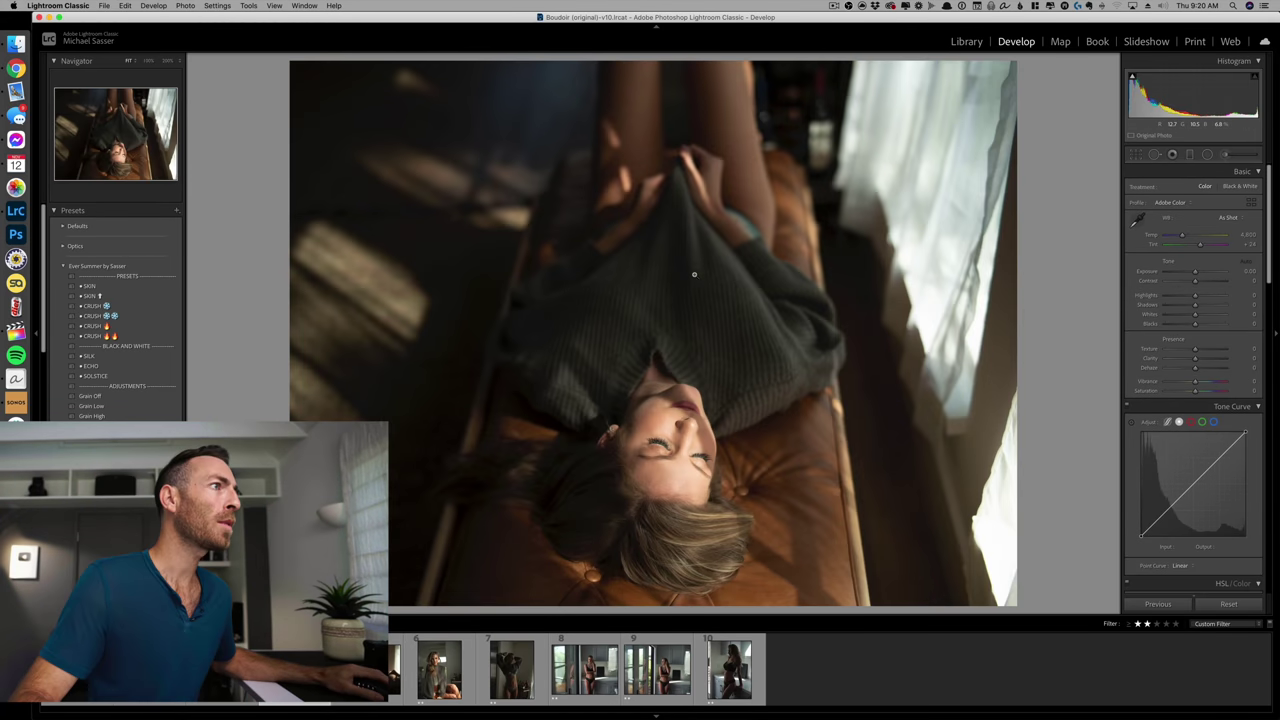
Apply the warm CRUSH preset to the overhead and close-up photos, lowering the overhead's highlights.
left_click(140, 329)
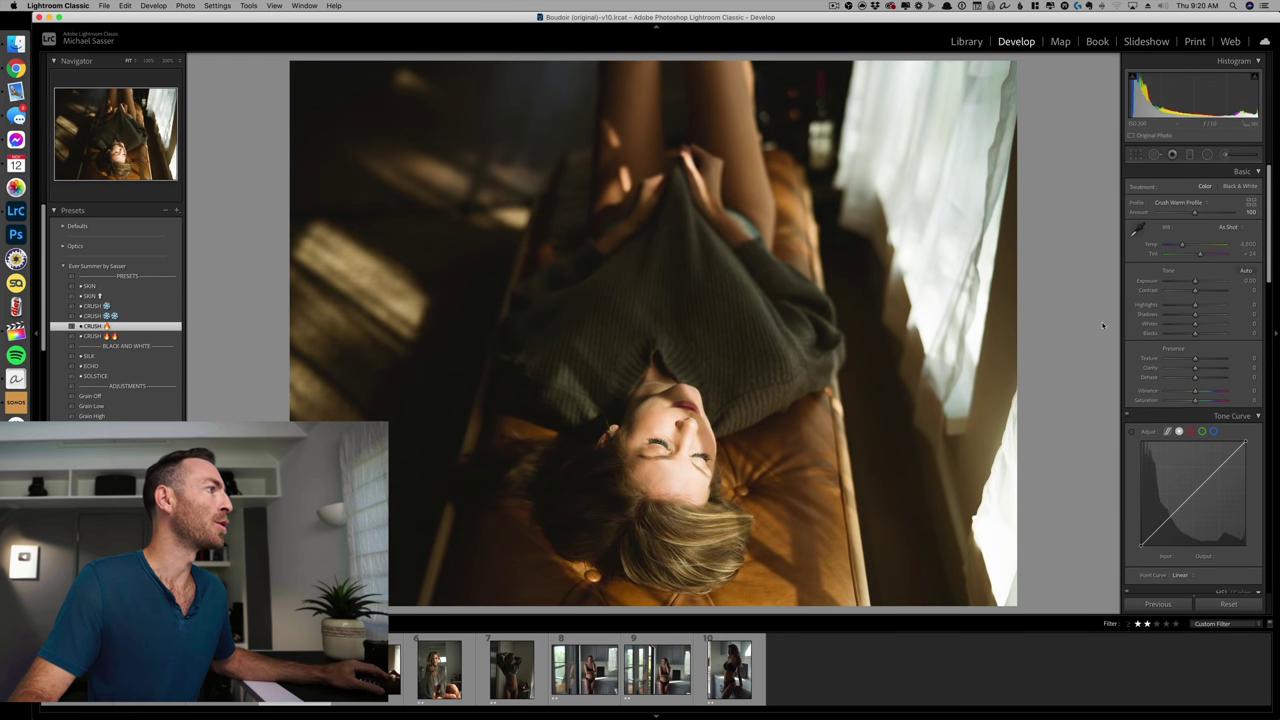
mouse_move(1195, 306)
left_mouse_down()
mouse_move(1183, 307)
mouse_move(1198, 281)
left_mouse_up()
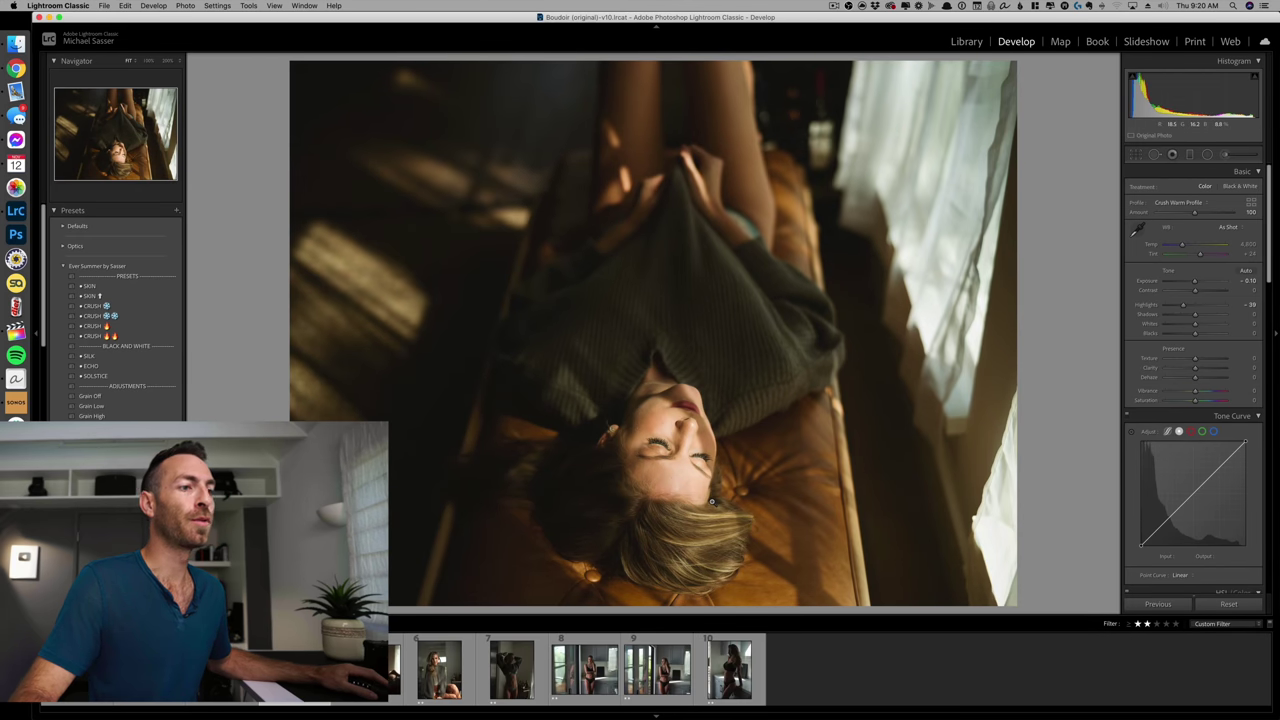
key("Right")
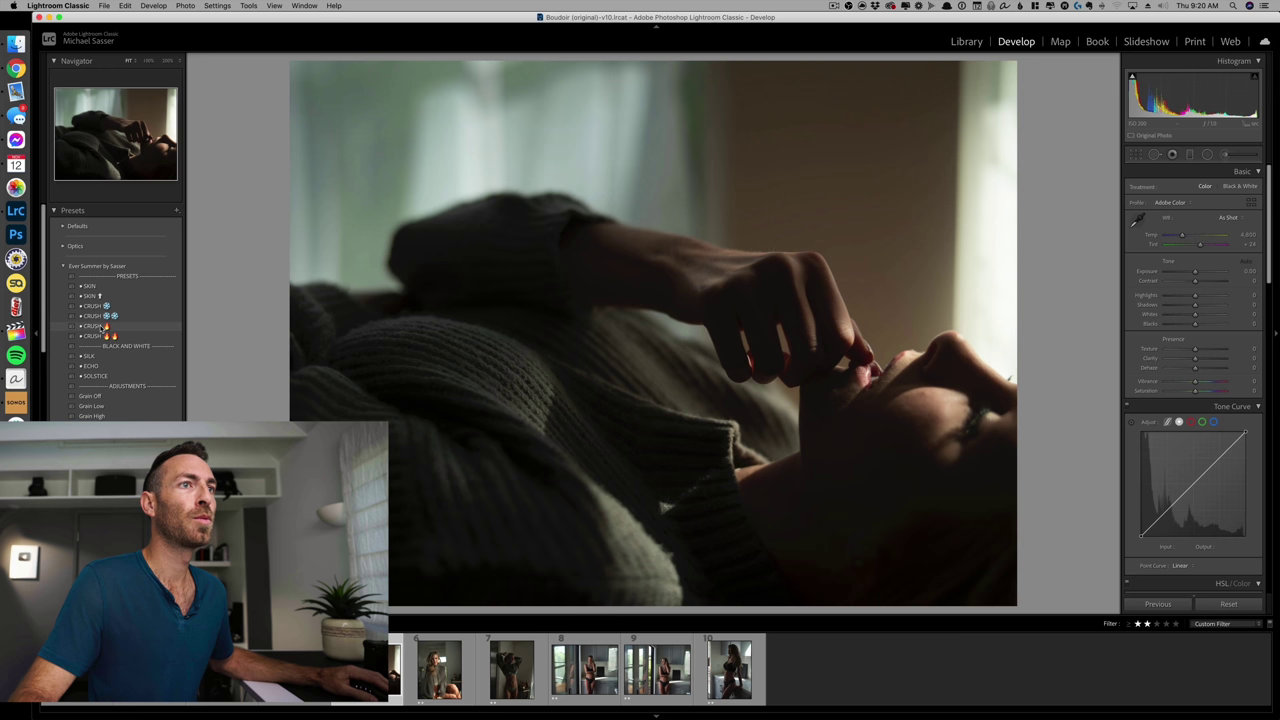
left_click(100, 326)
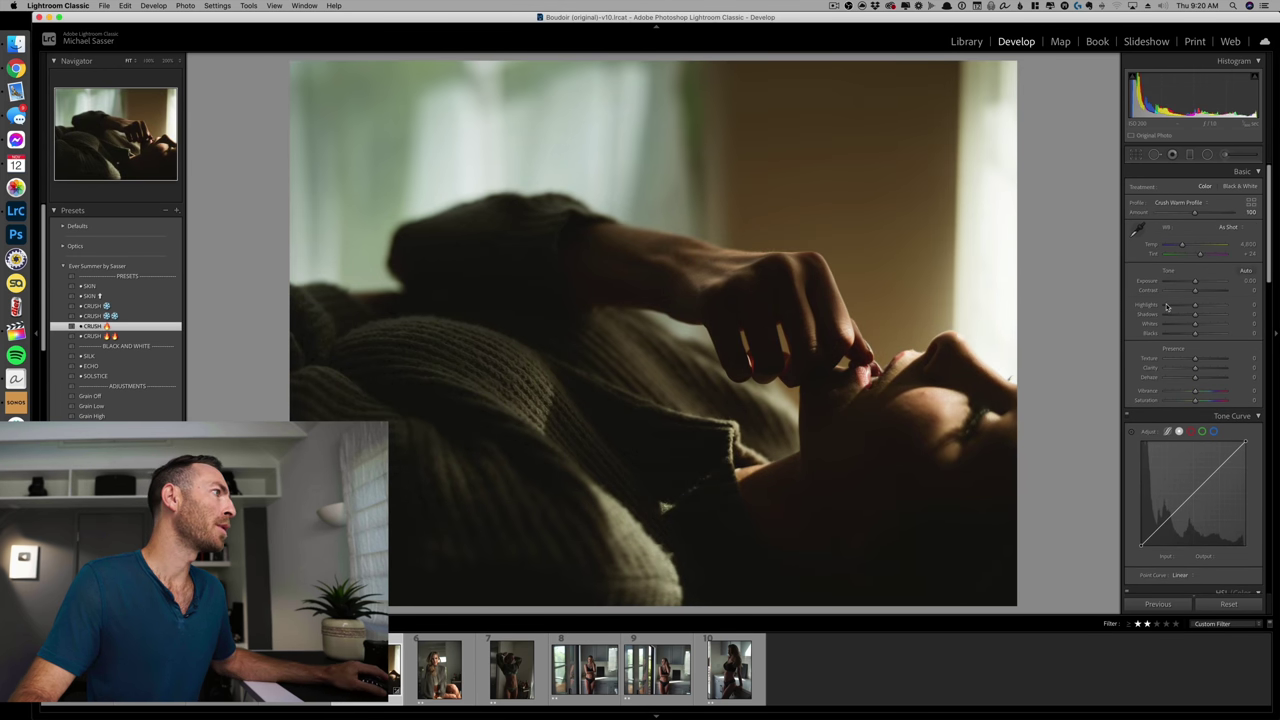
Add radial filters with raised exposure over the close-up's hand and sweater.
key("shift+m")
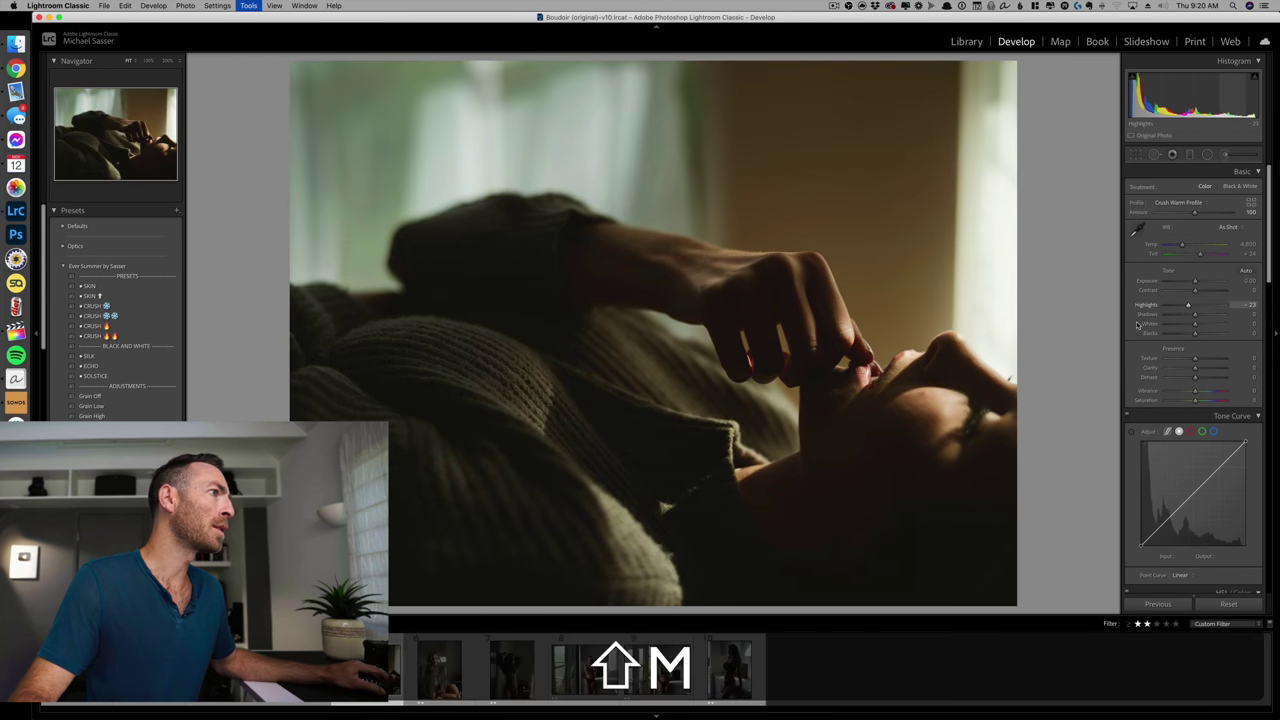
left_click_drag(773, 320, 855, 393)
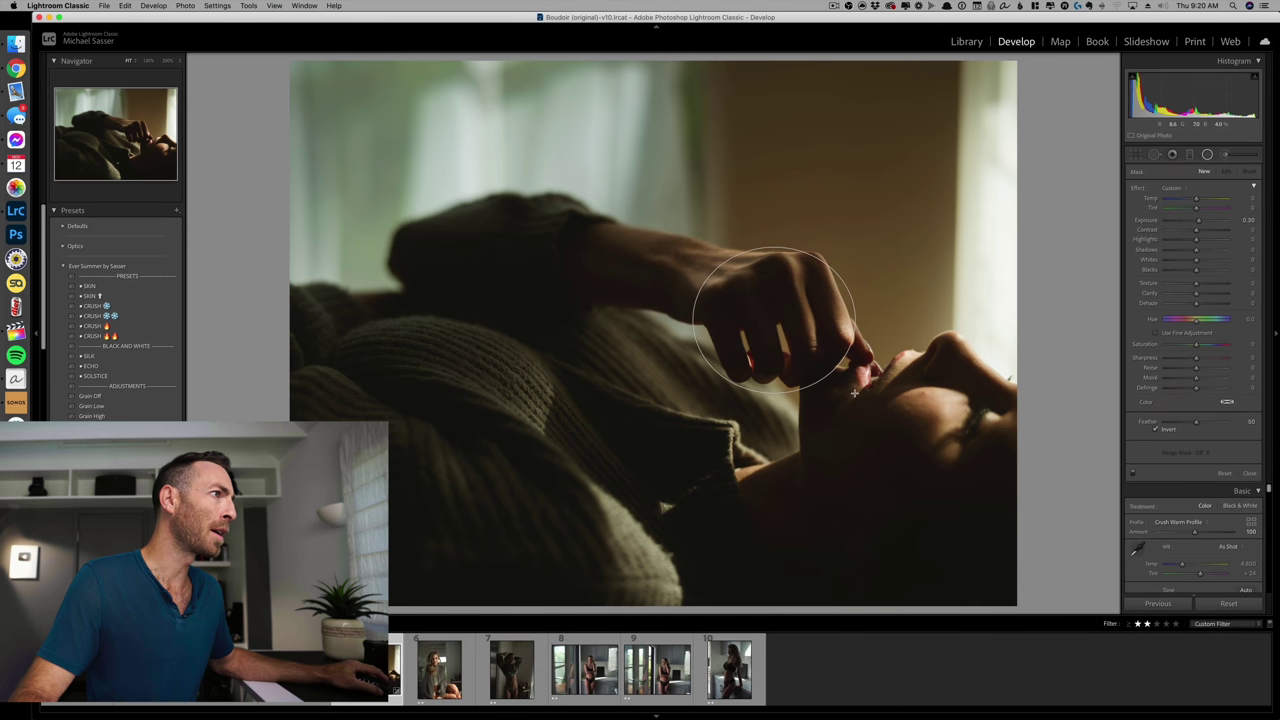
left_click_drag(1200, 222, 1203, 224)
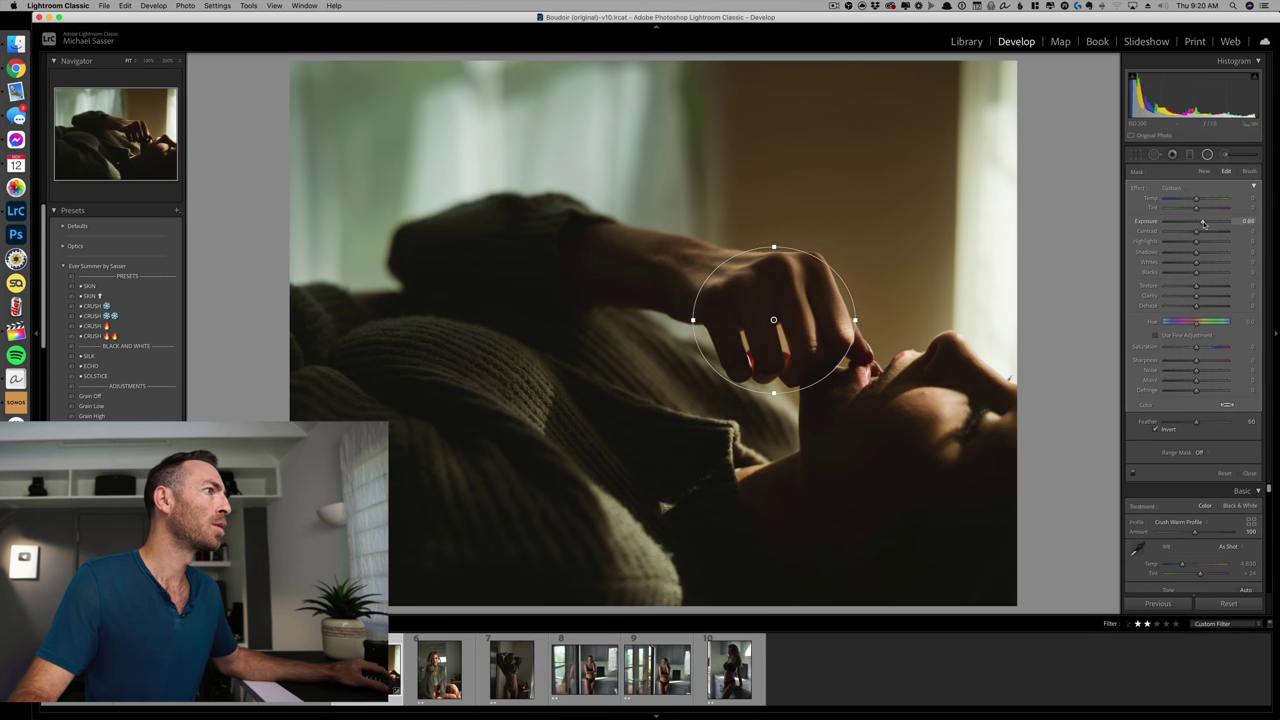
key("shift+m")
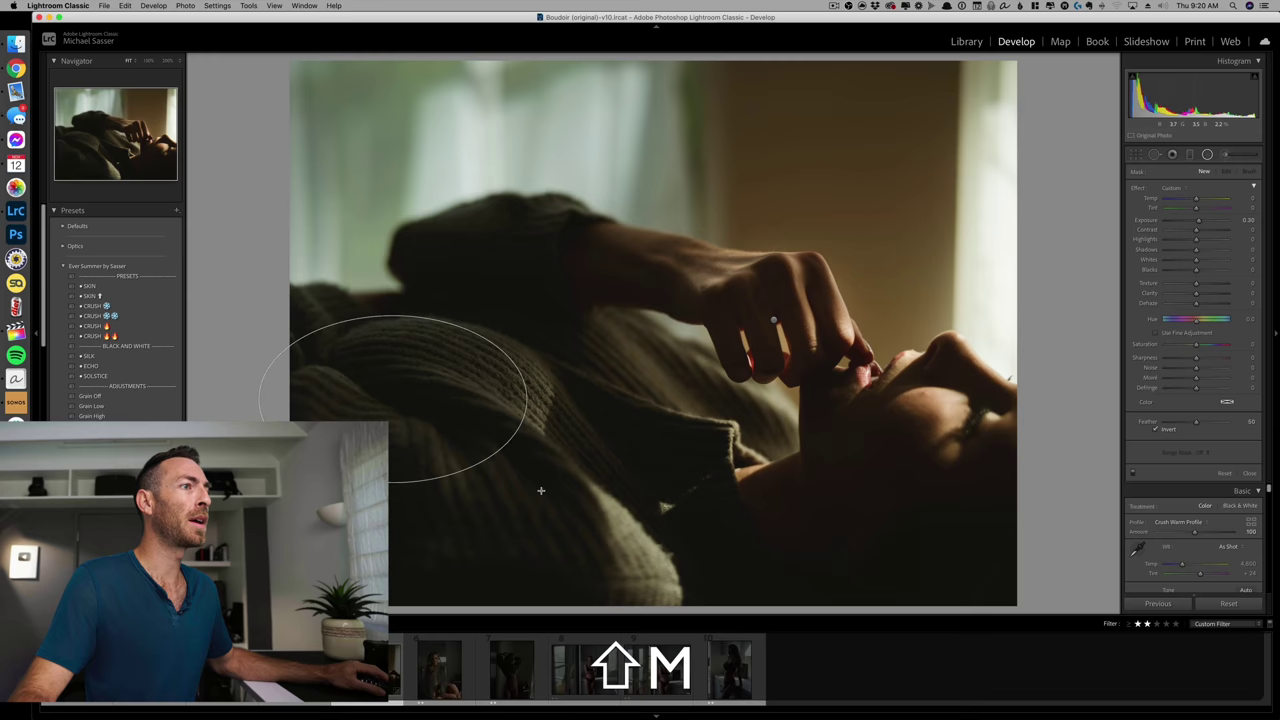
left_click_drag(541, 490, 752, 575)
left_click_drag(391, 398, 413, 403)
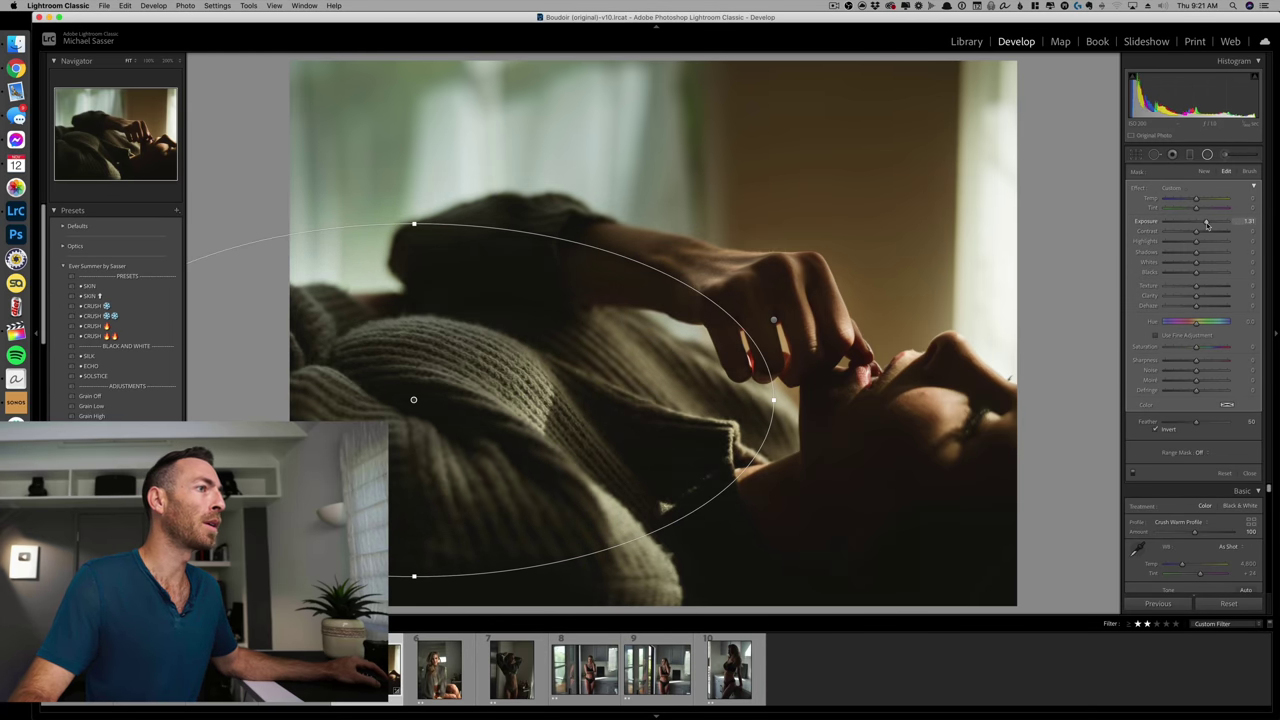
key("shift+m")
Bring up the seated portrait in the main view.
key("shift+Right")
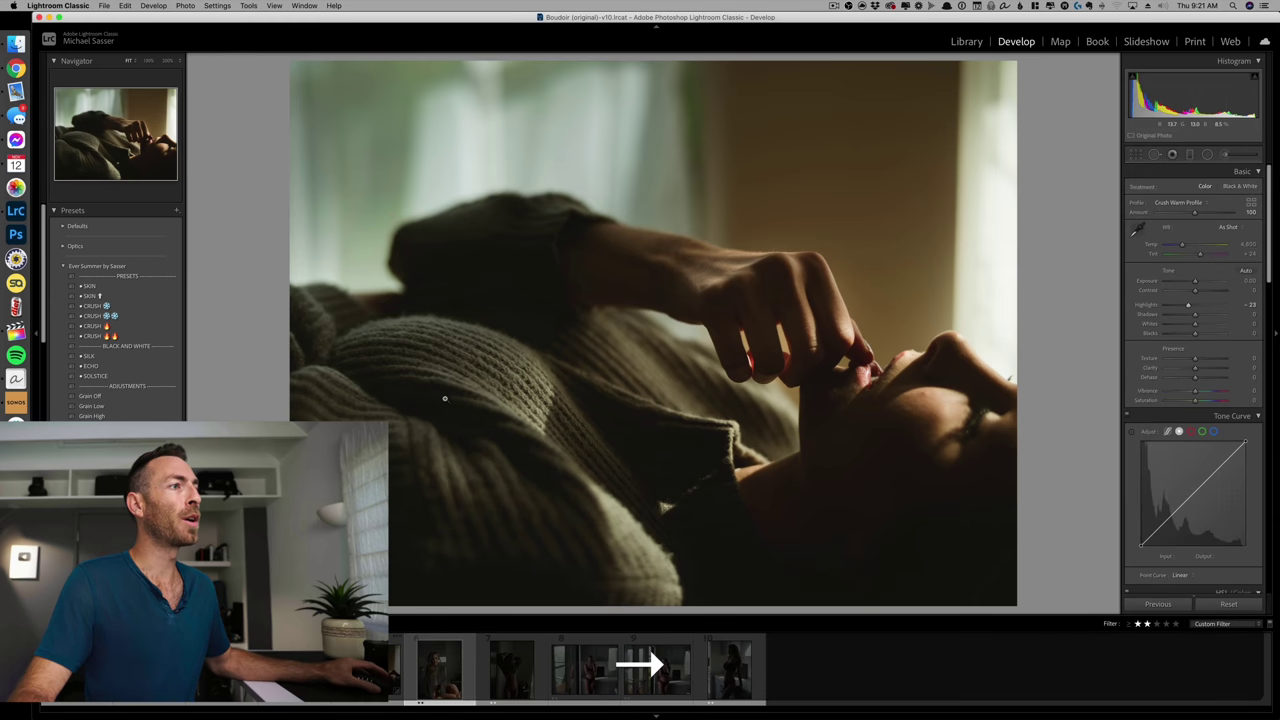
key("shift+Left")
key("shift+m")
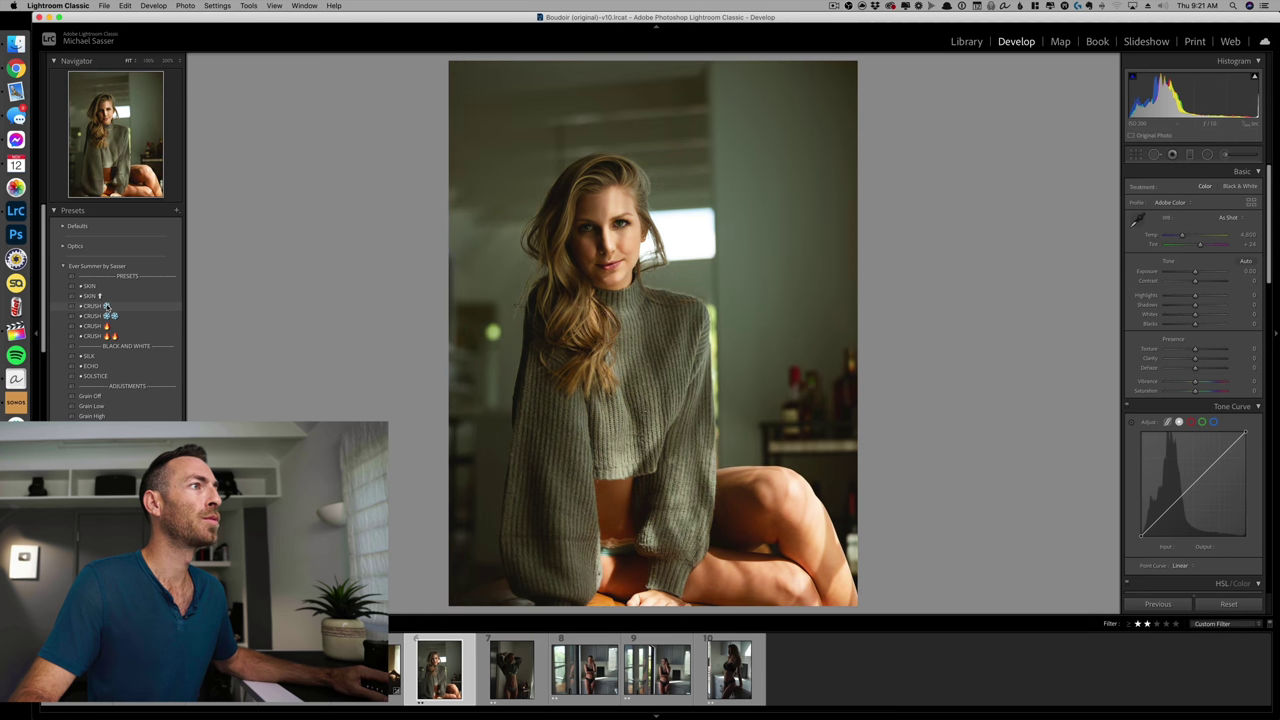
Give the seated portrait the warm CRUSH preset, a white balance tweak, a face radial and lower highlights.
left_click(110, 326)
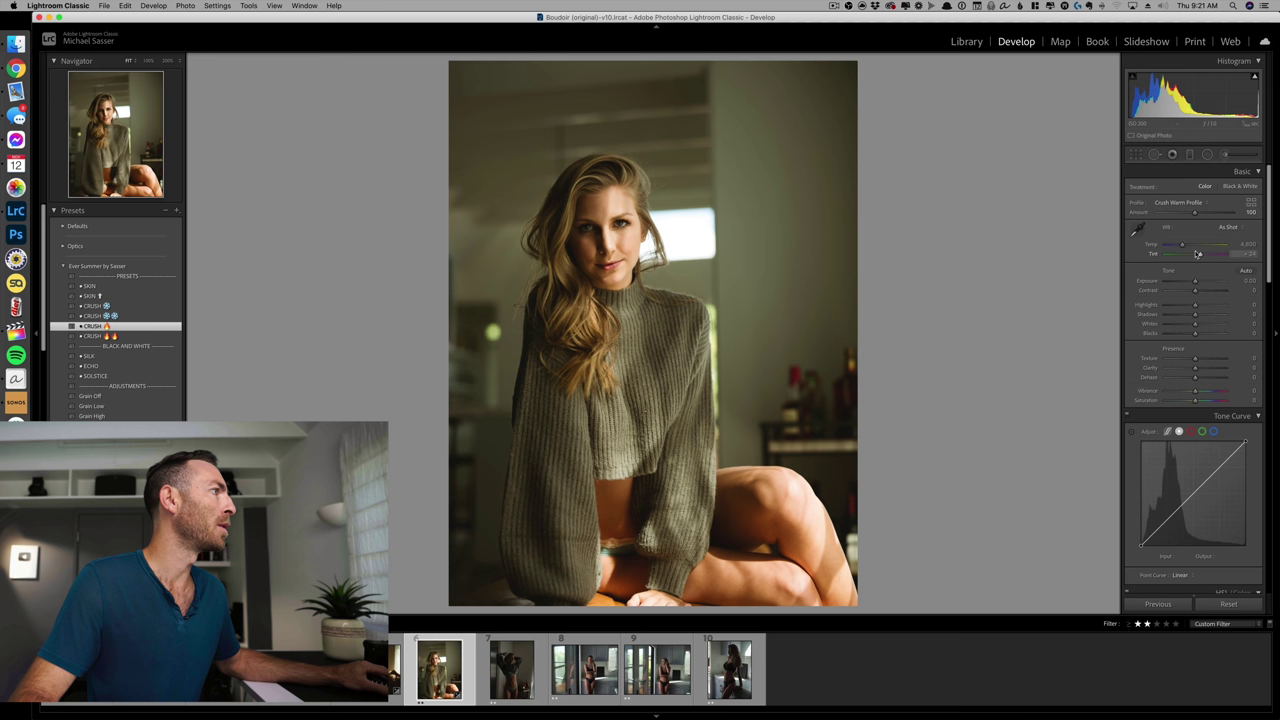
left_click_drag(1197, 248, 1196, 249)
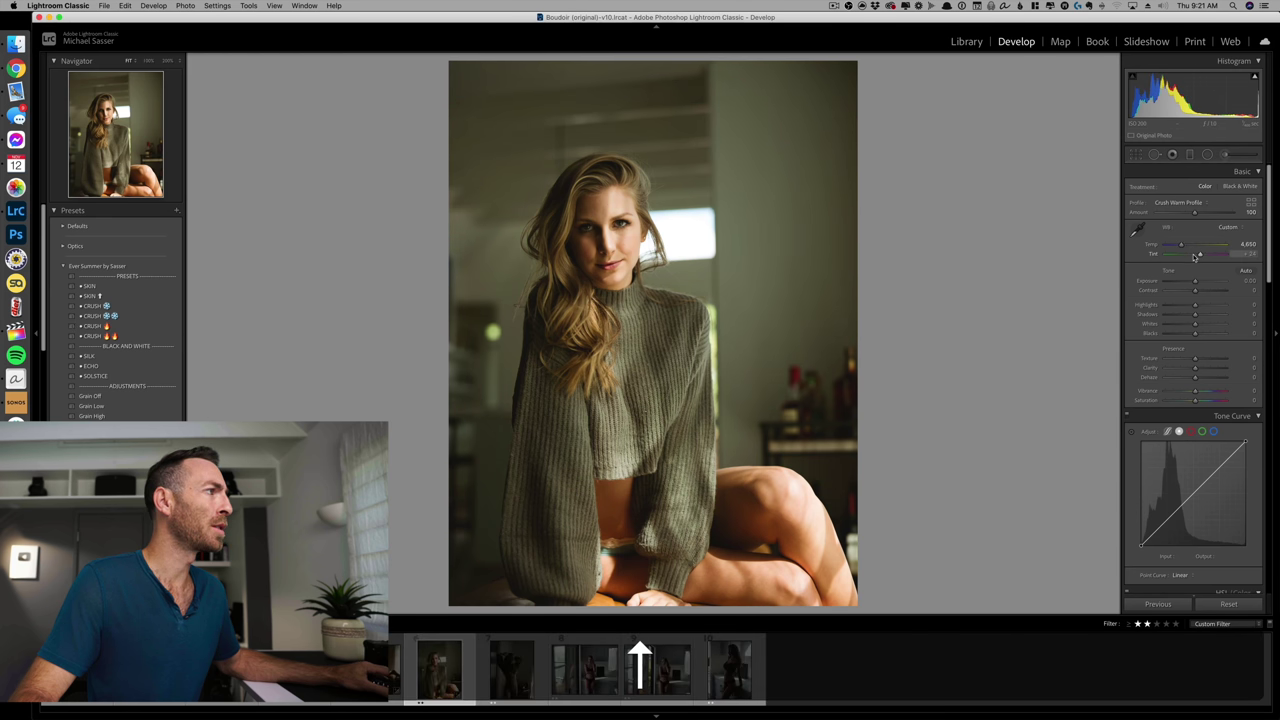
key("shift+m")
left_click_drag(589, 233, 606, 270)
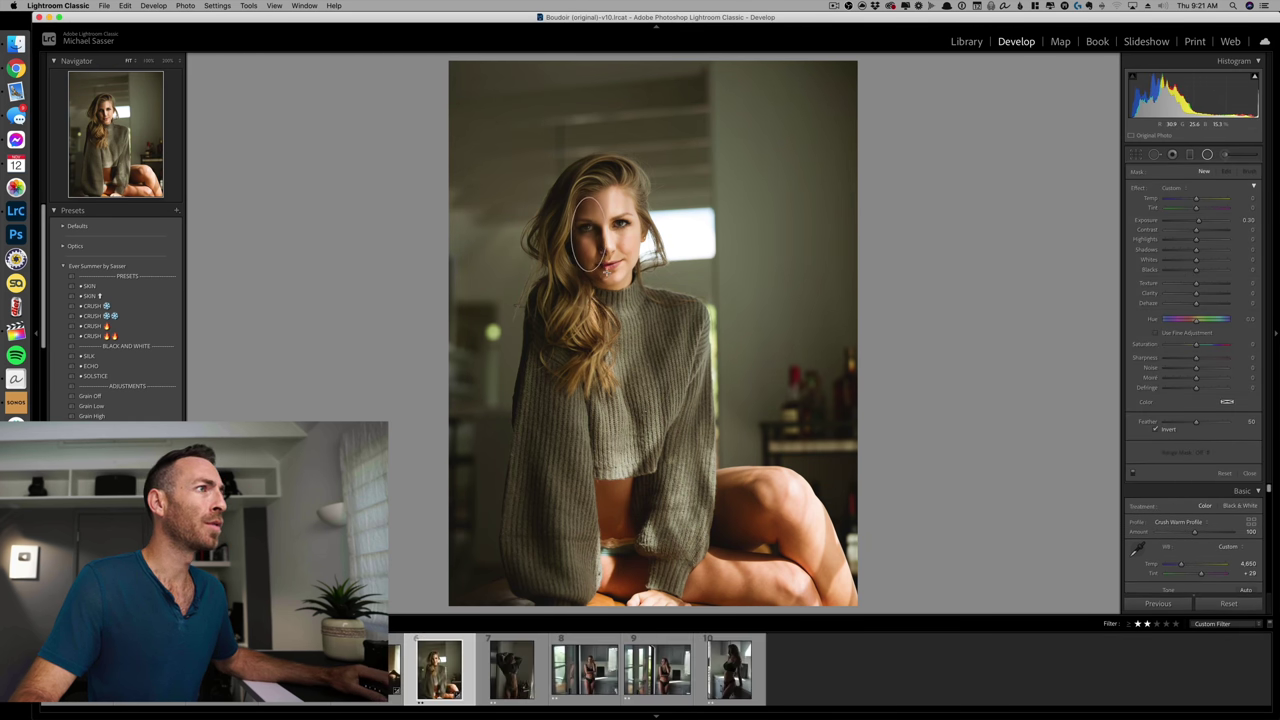
key("shift+m")
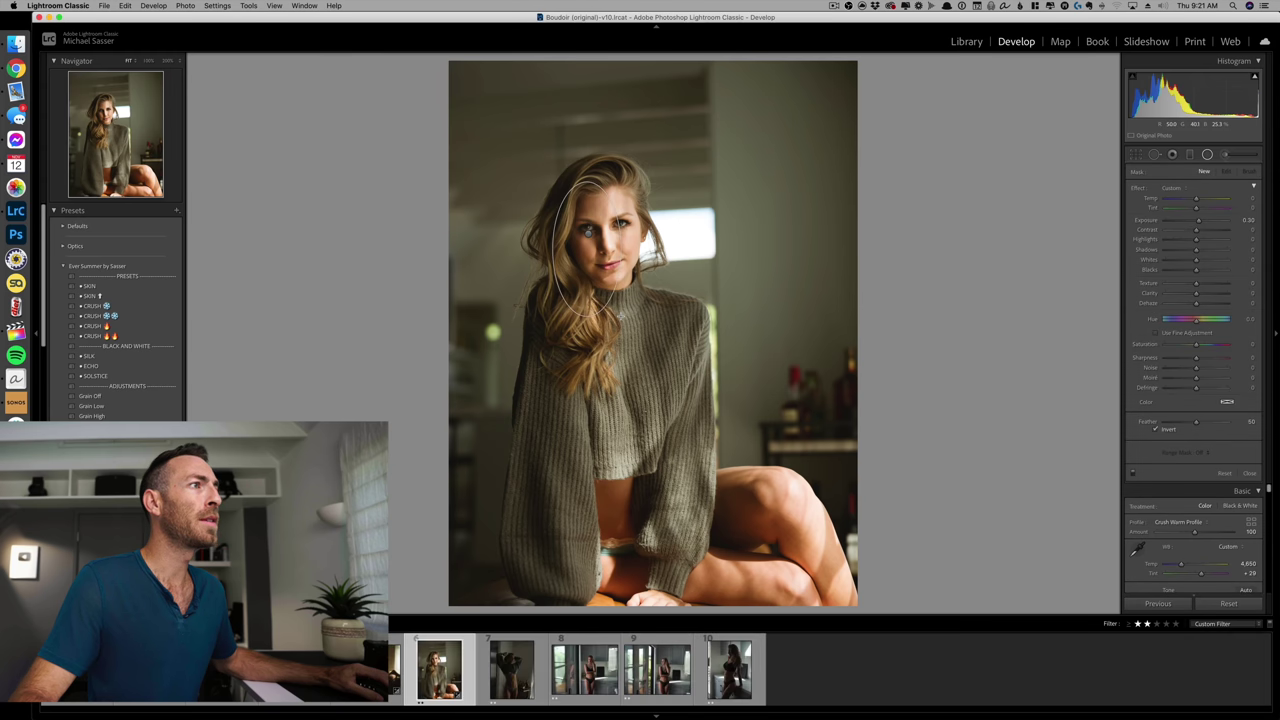
key("shift+m")
key("shift+m")
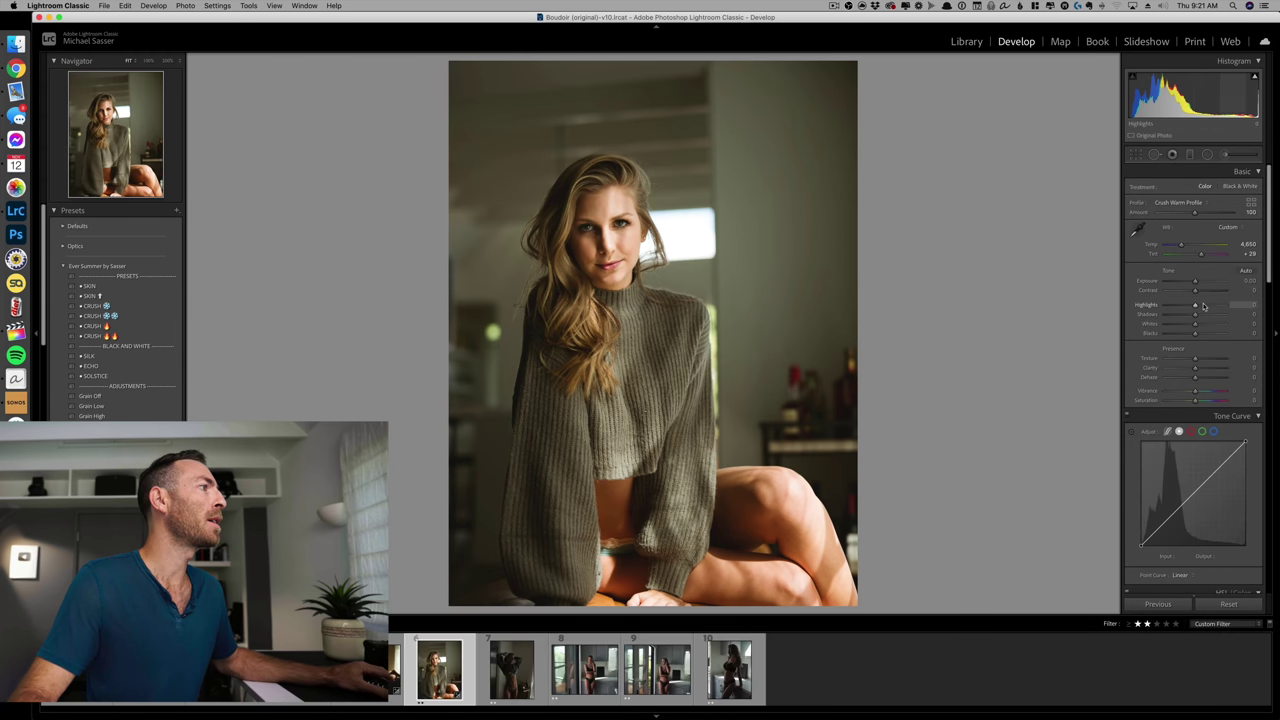
left_click_drag(1194, 307, 1188, 307)
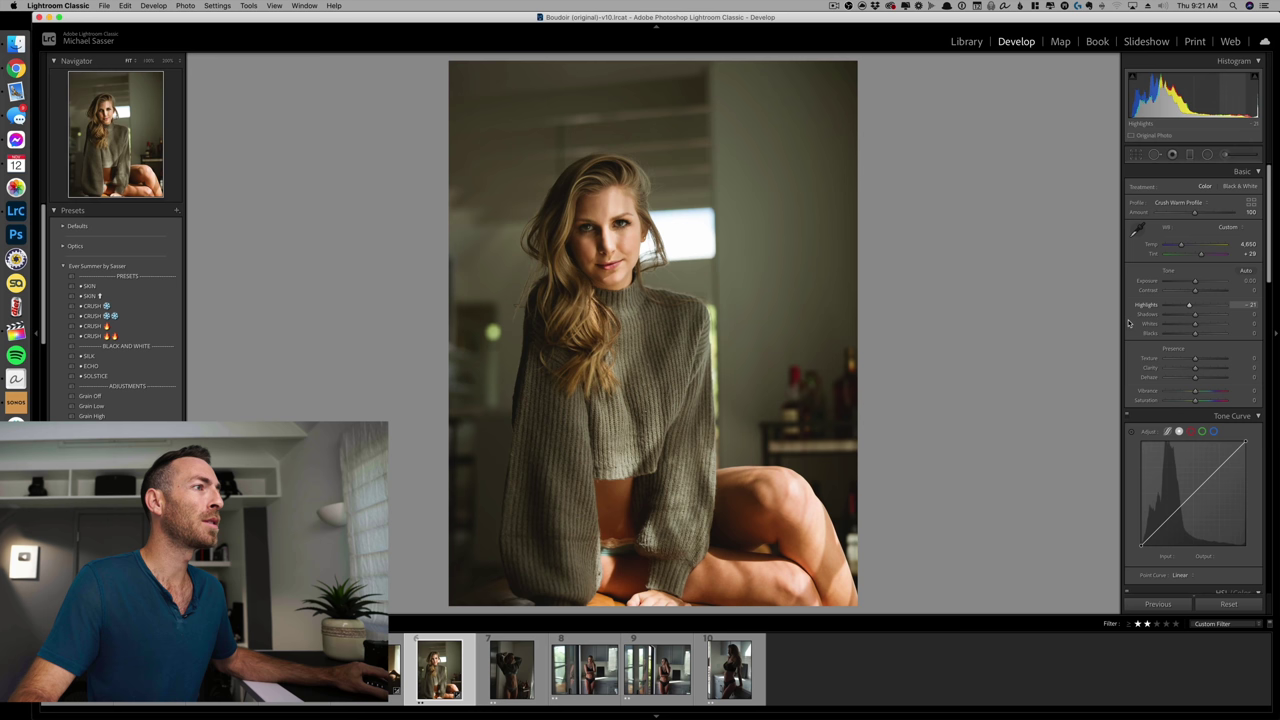
Brighten the standing portrait to +0.65 exposure and add a radial filter over her face.
key("Right")
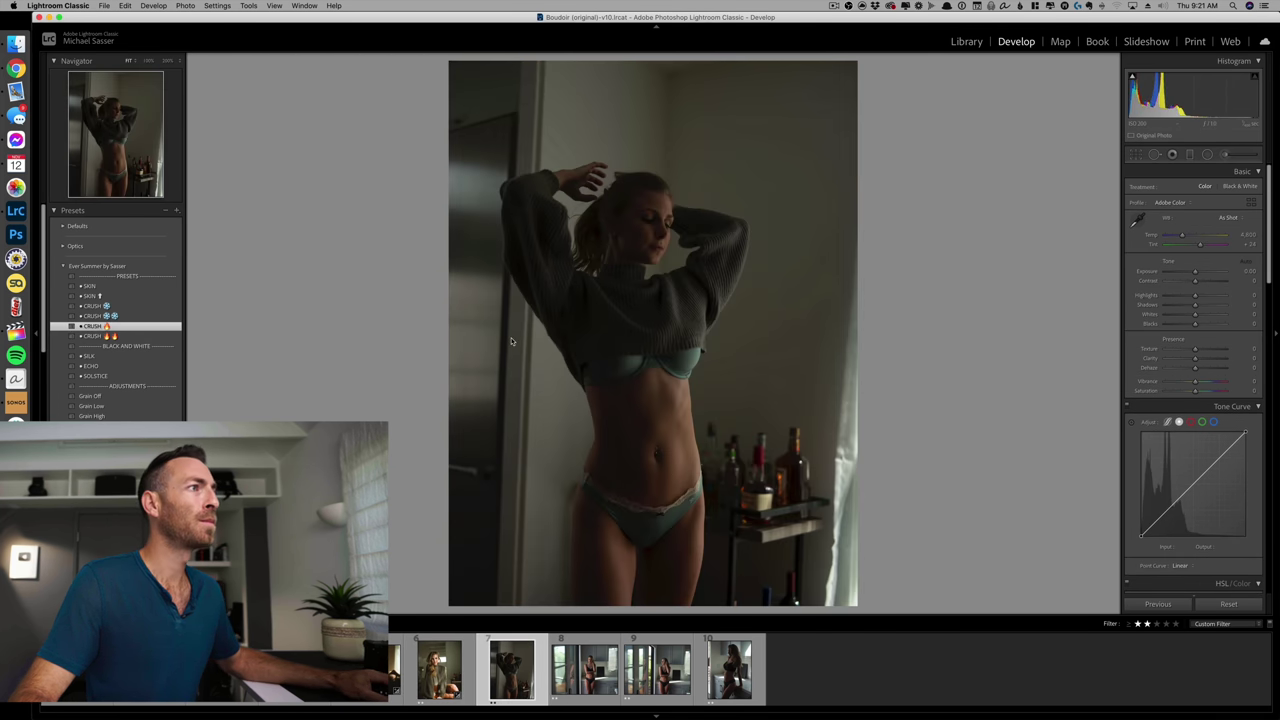
left_click_drag(1198, 283, 1202, 256)
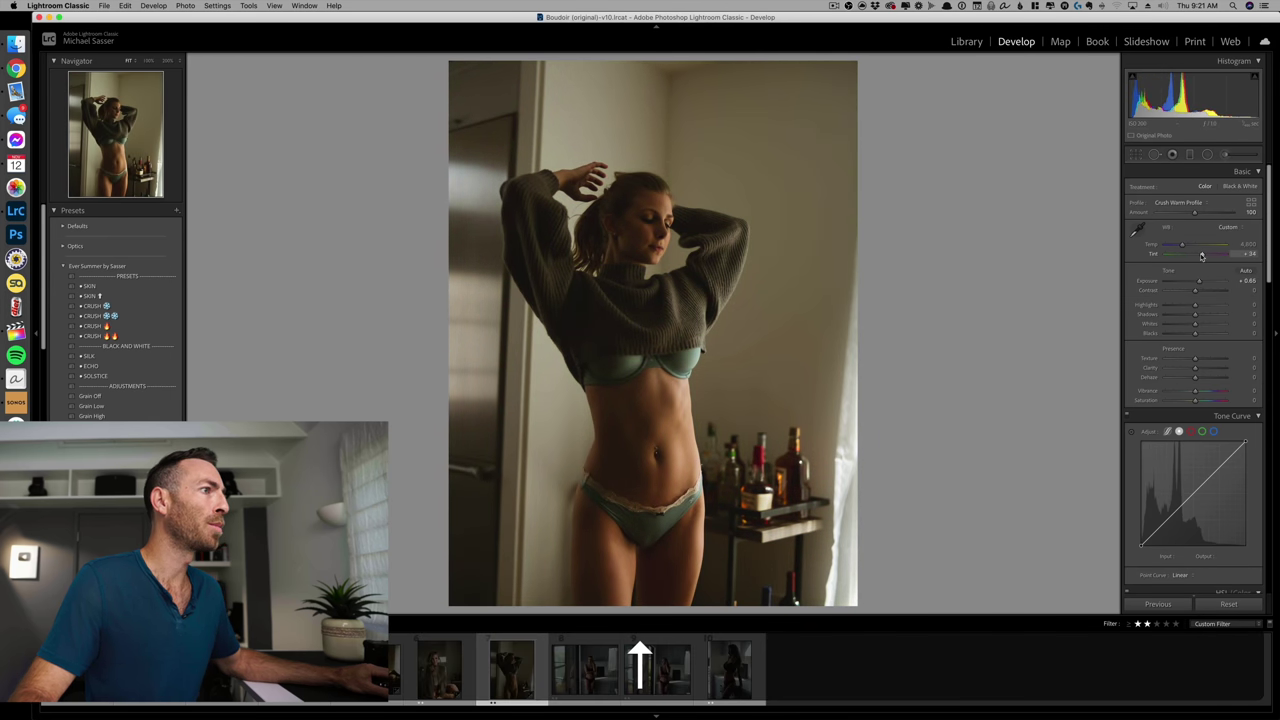
key("shift+m")
left_click_drag(653, 222, 680, 273)
key("shift+m")
Straighten the standing portrait by rotating it about 1.58 degrees.
key("shift+r")
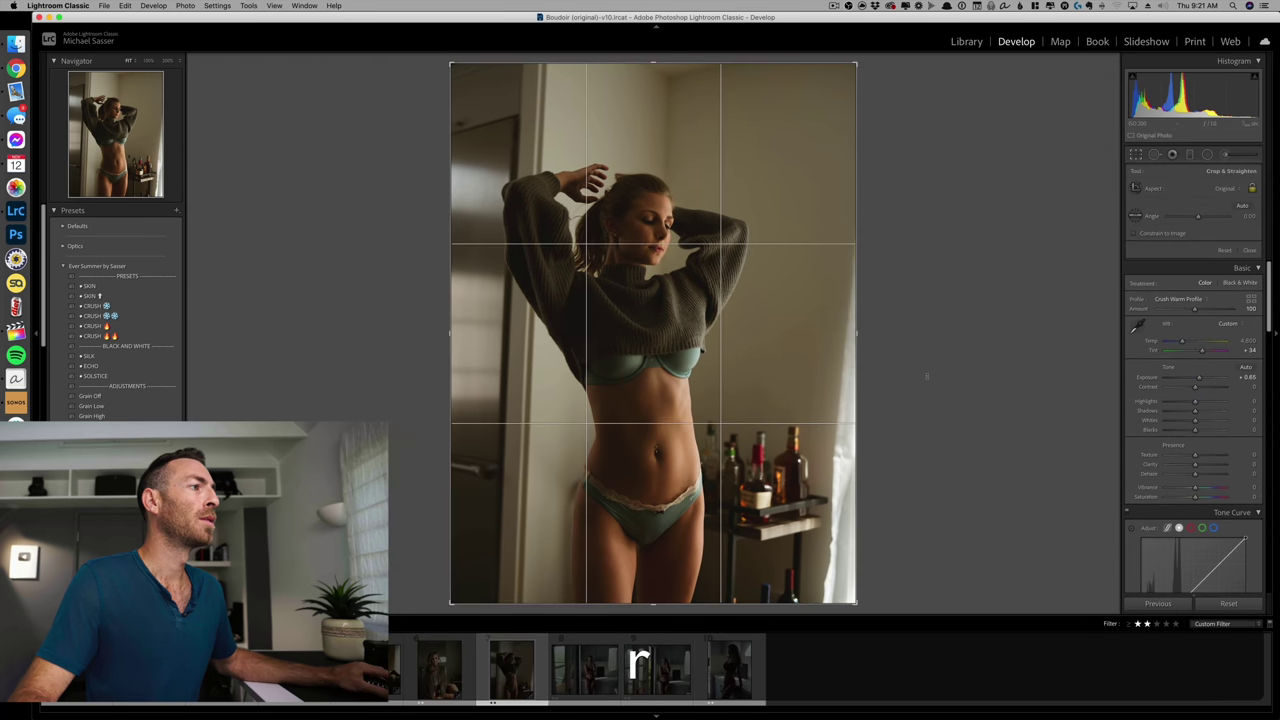
left_click_drag(900, 378, 926, 371)
key("r")
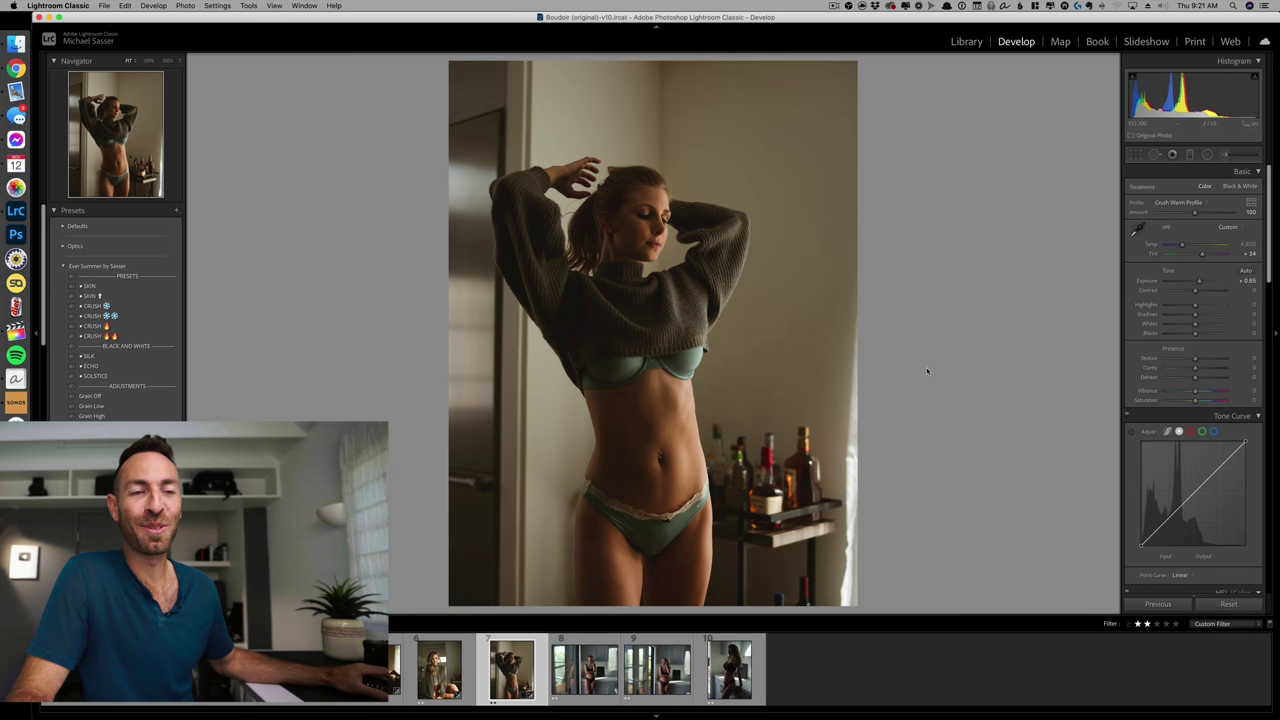
Apply the cool CRUSH preset to the kitchen-counter photo with profile amount 148.
key("Right")
key("Right")
key("Right")
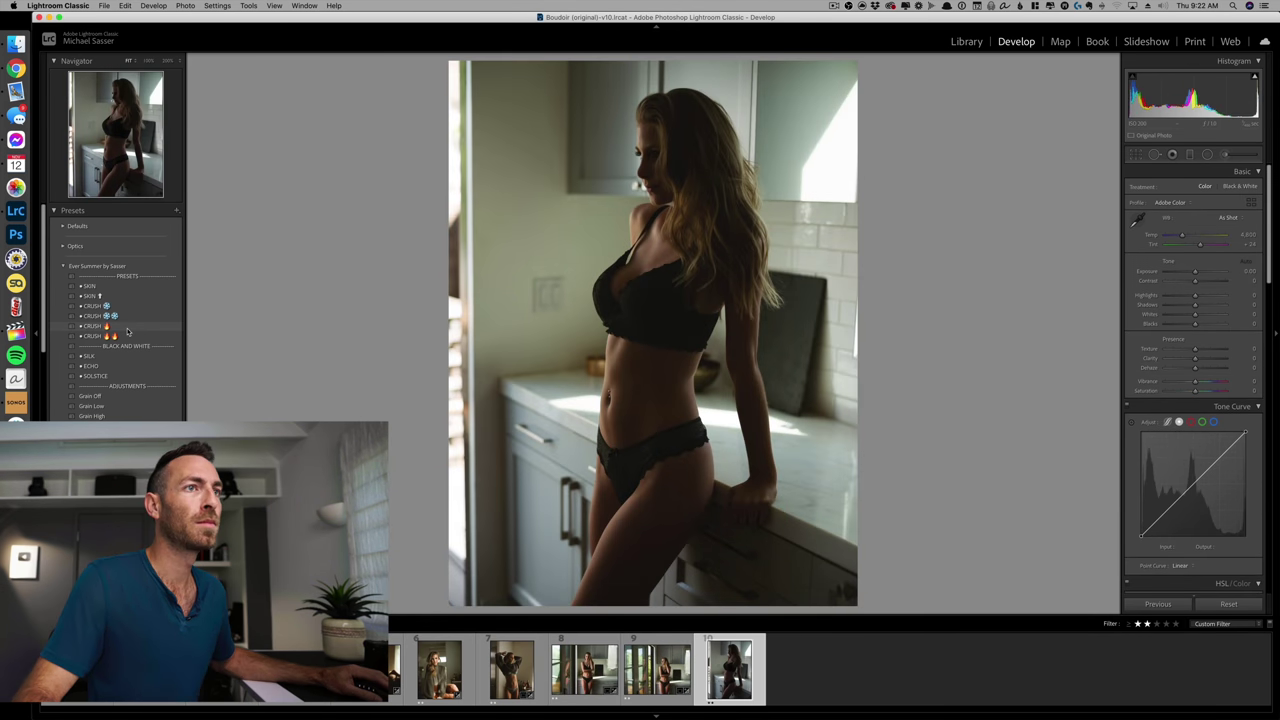
left_click(127, 327)
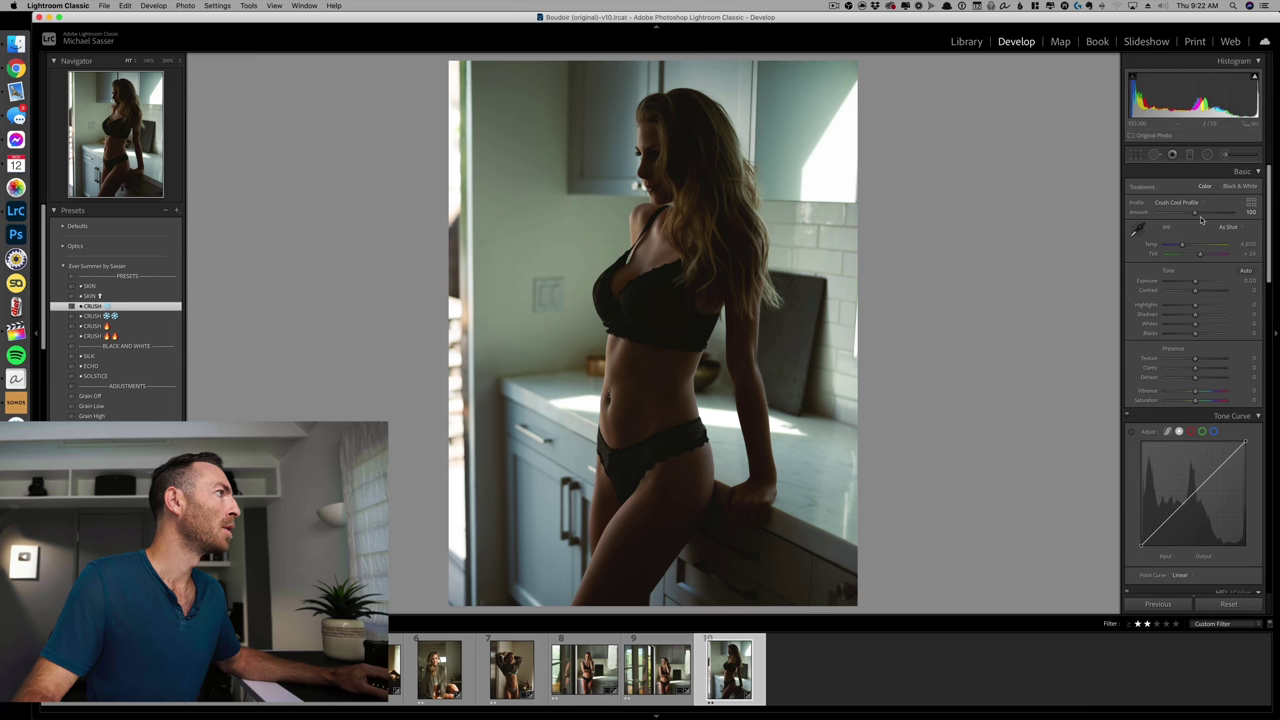
mouse_move(1222, 215)
left_mouse_down()
mouse_move(1240, 215)
mouse_move(1212, 215)
left_mouse_up()
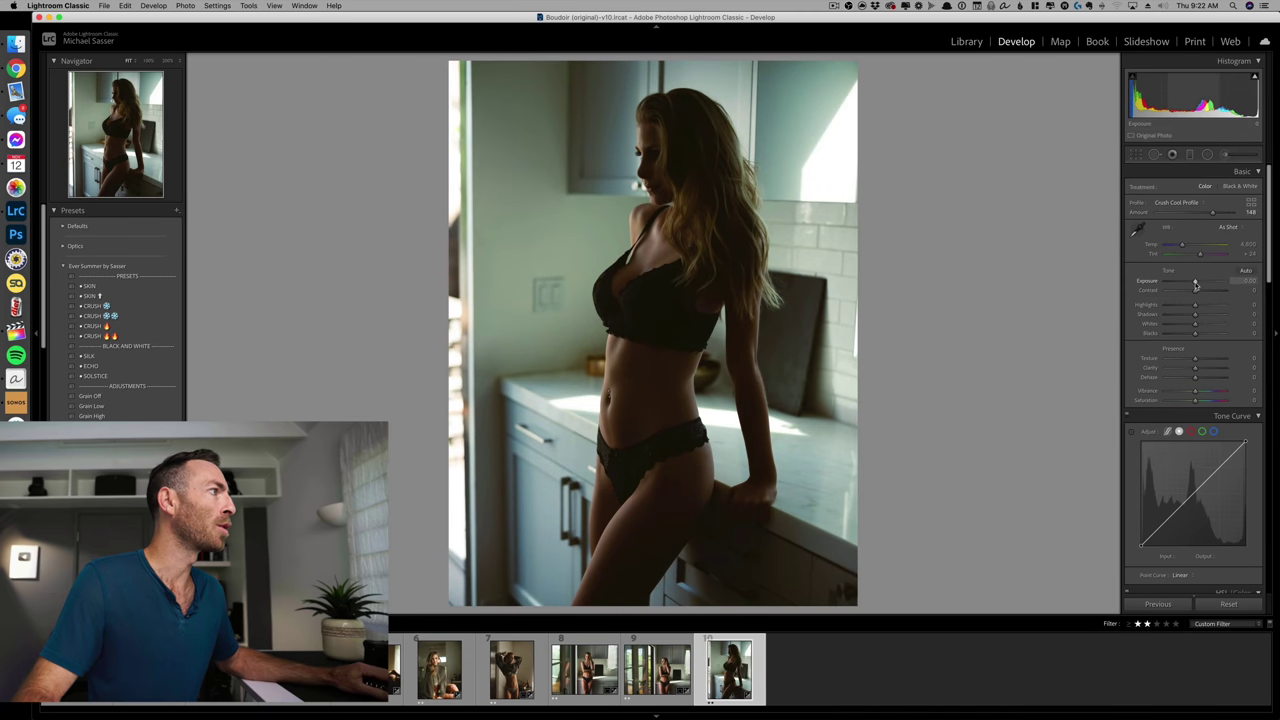
left_click_drag(1194, 281, 1170, 310)
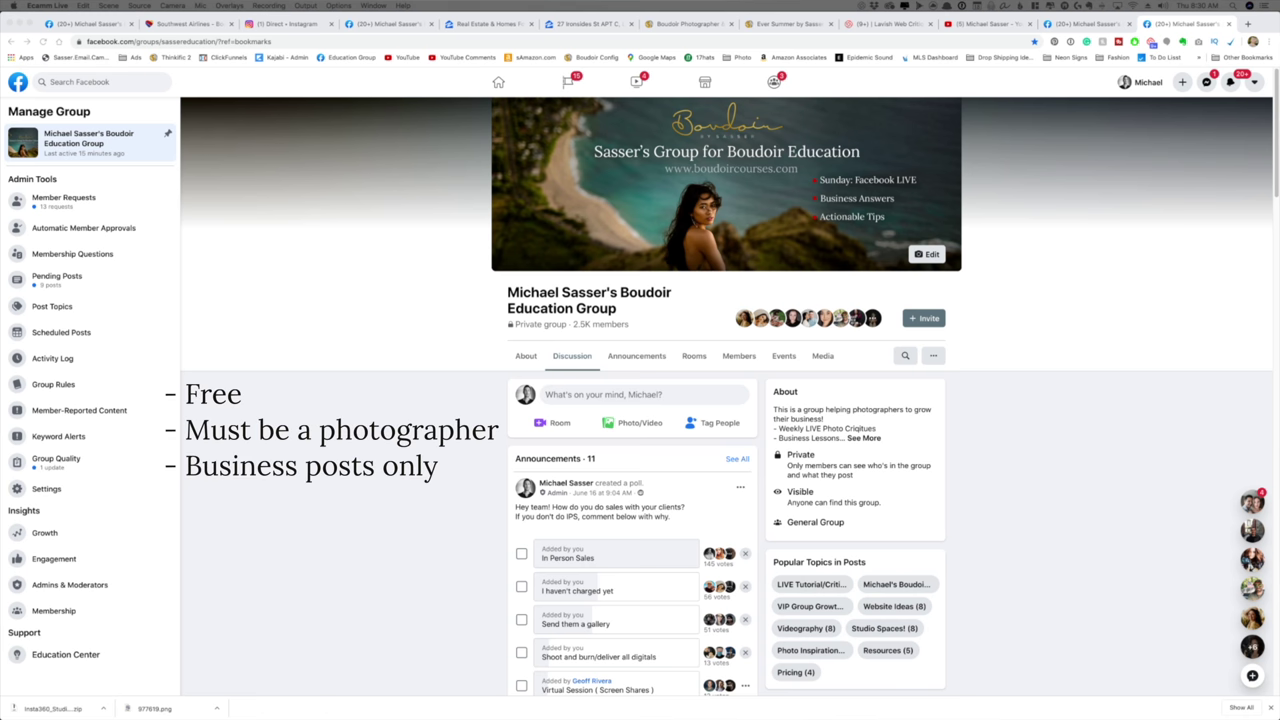
Scroll down through the boudoir education group's Discussion feed.
scroll(640, 450, "down", 10)
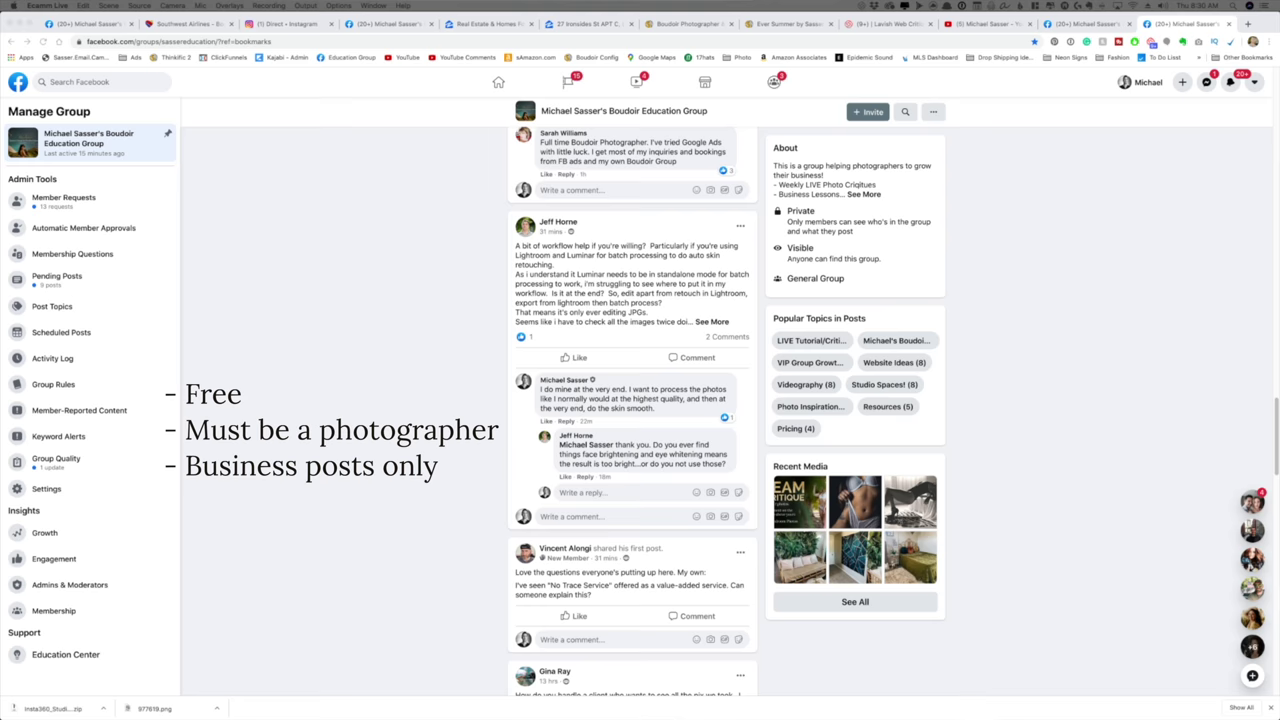
scroll(632, 400, "down", 5)
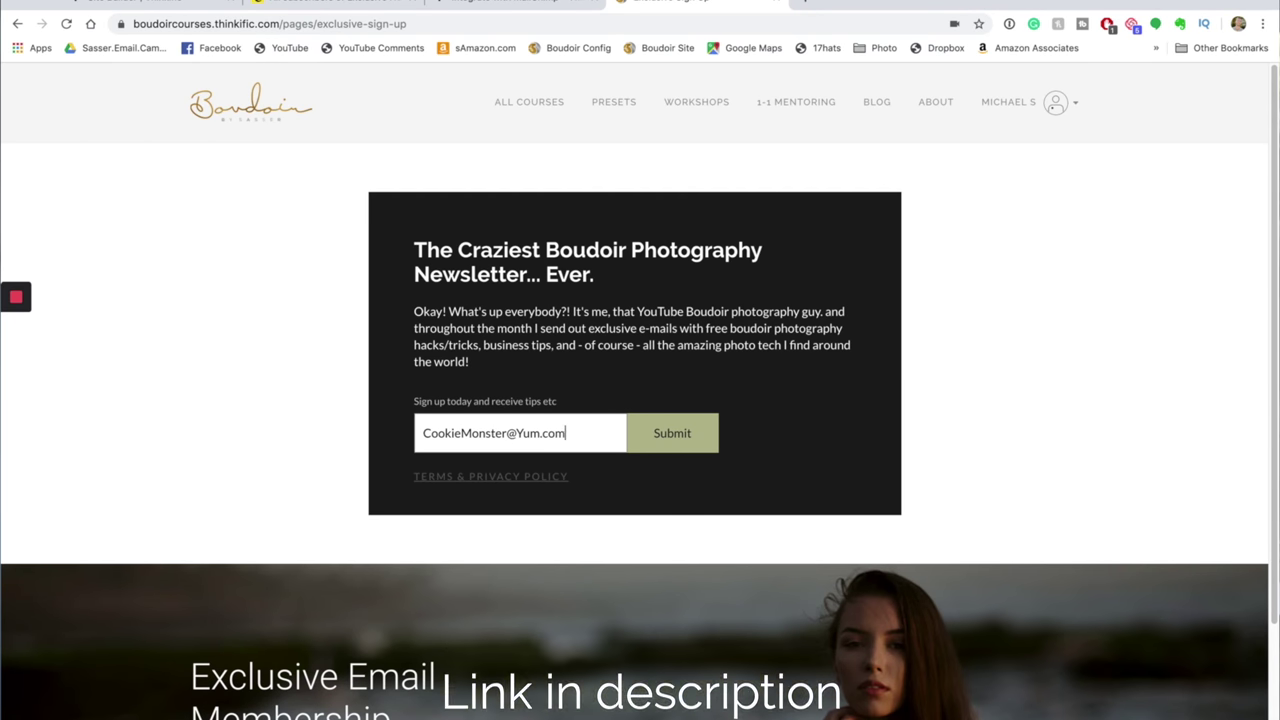
Submit the boudoir newsletter sign-up form with the entered e-mail address.
left_click(670, 434)
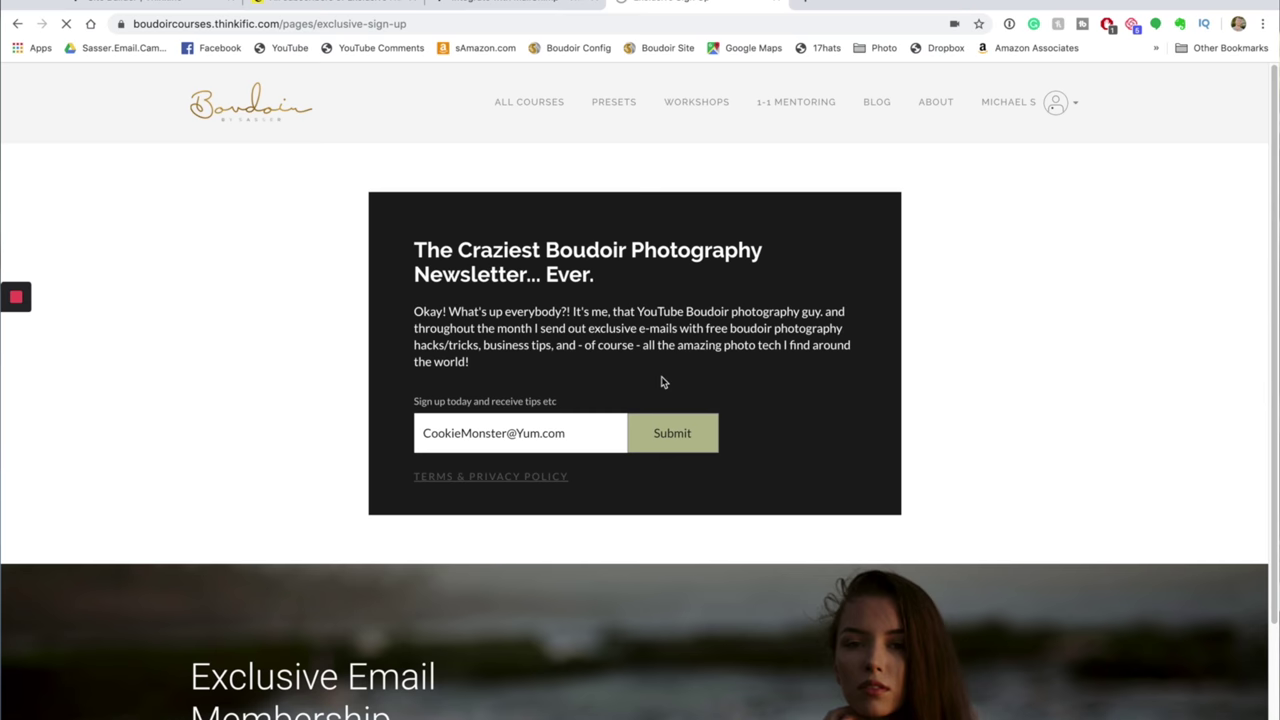